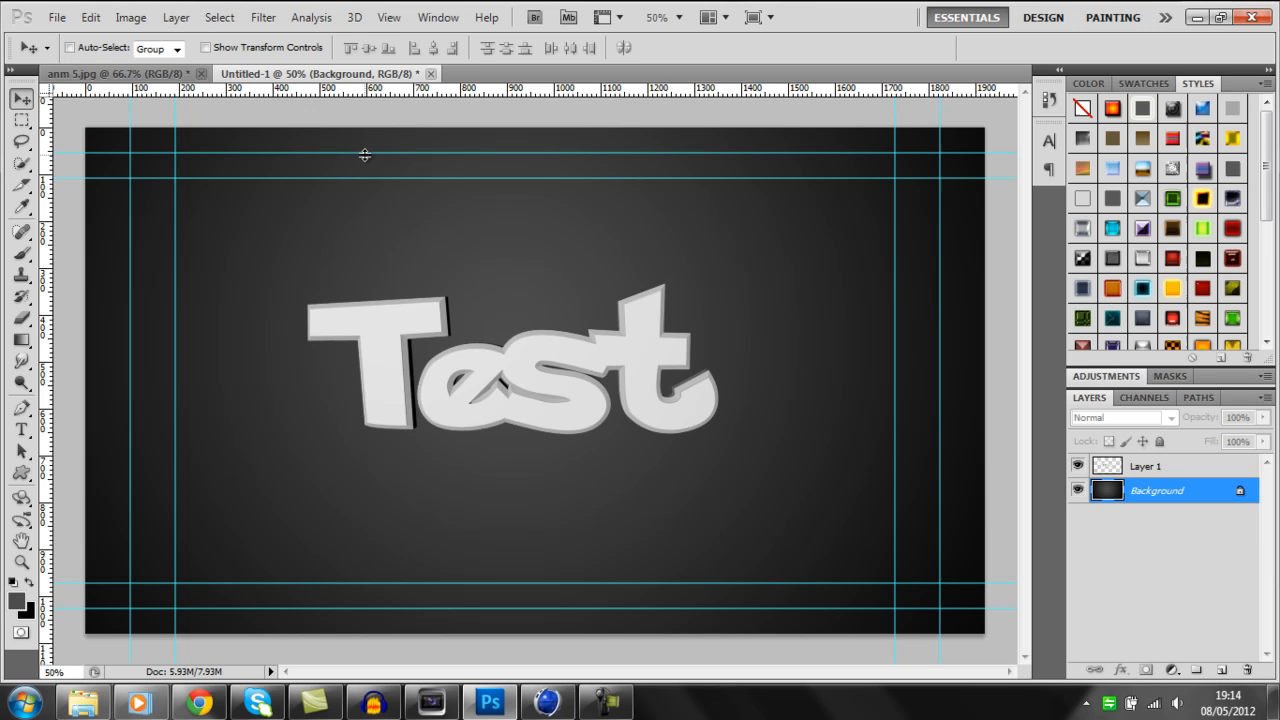
- View the lettering with coloured strands in anm 5.jpg and return to the Untitled-1 document
left_click(185, 75)
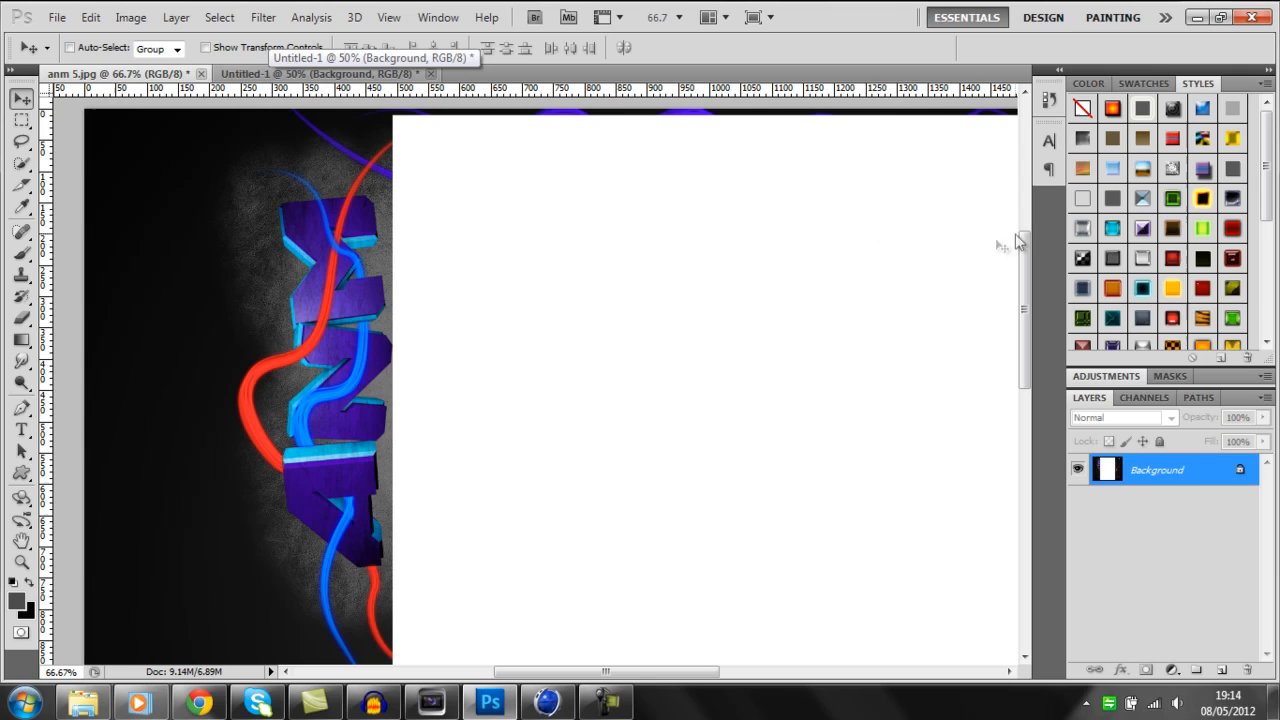
left_click_drag(1030, 243, 1027, 263)
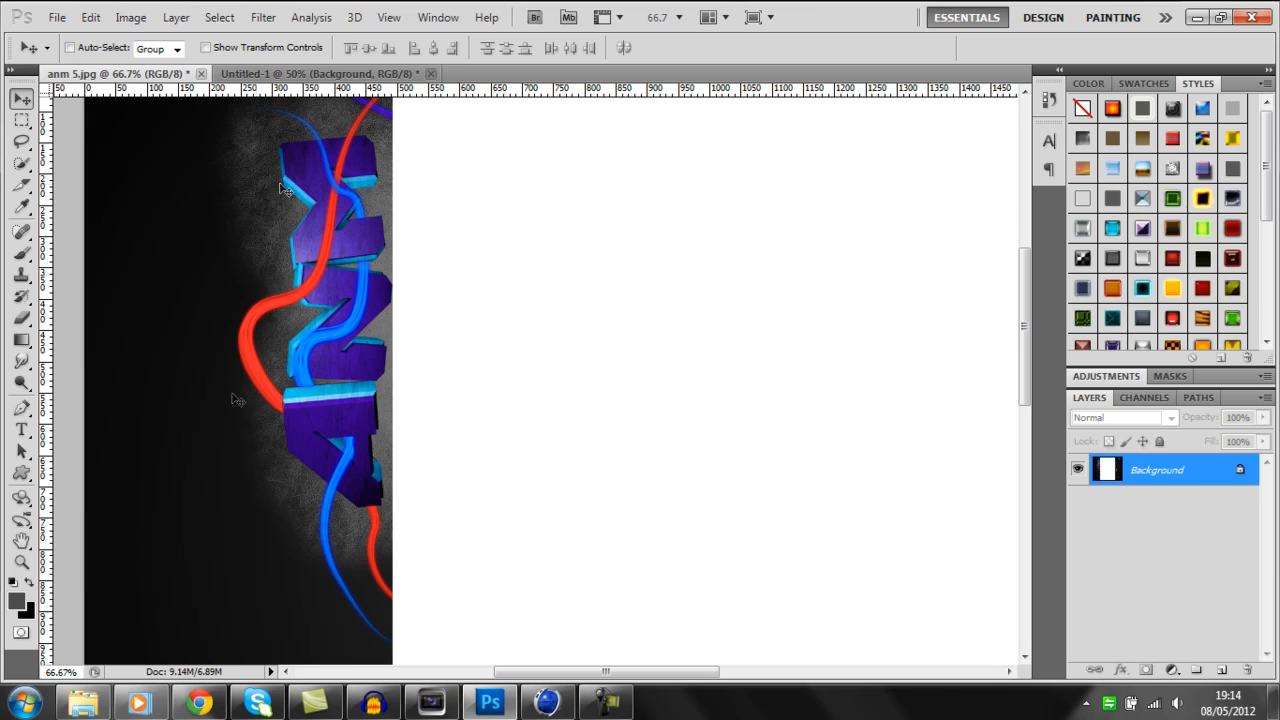
left_click(343, 73)
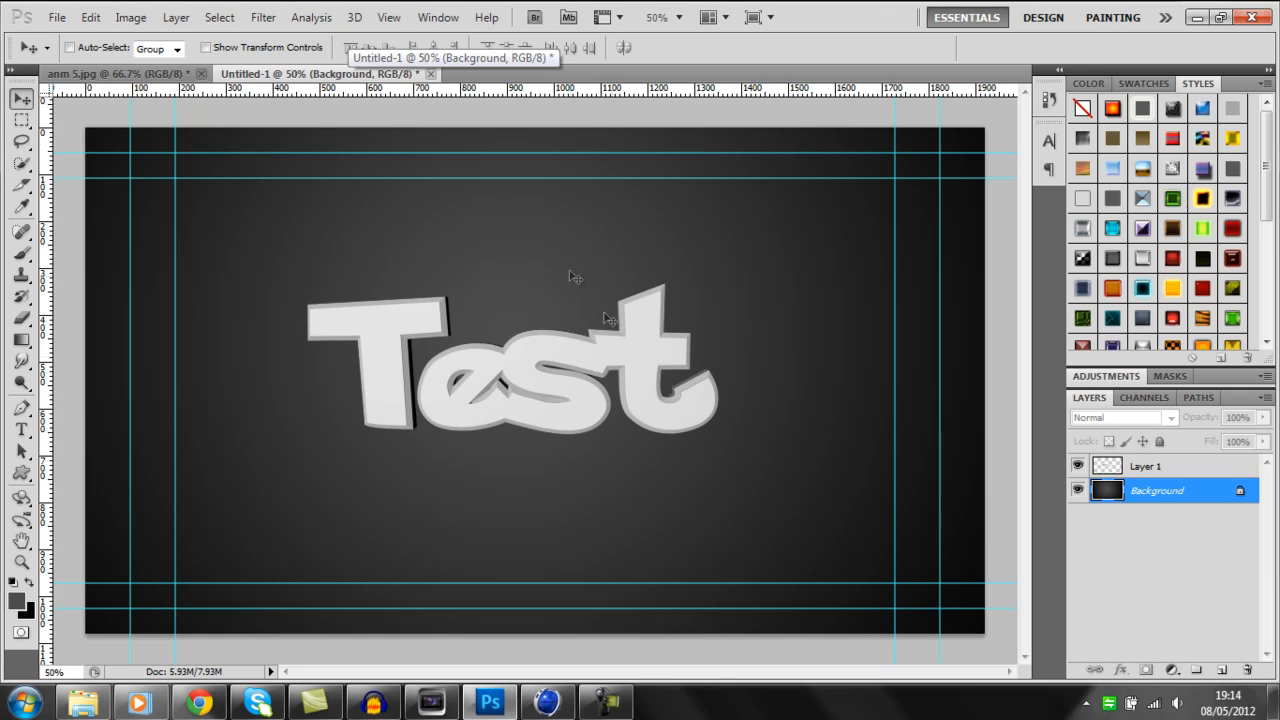
left_click(762, 279)
left_click(884, 237)
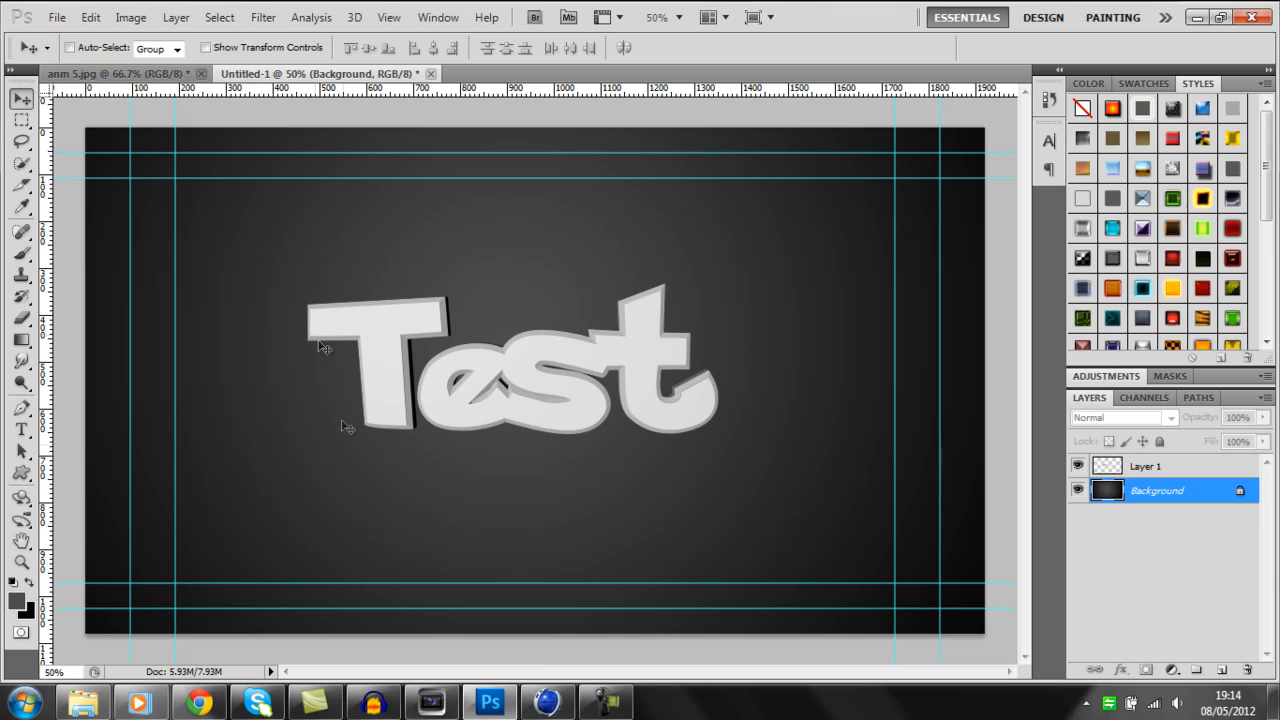
- Activate the Brush tool and choose the 28 px scattered-dots brush tip from the presets
left_click(23, 253)
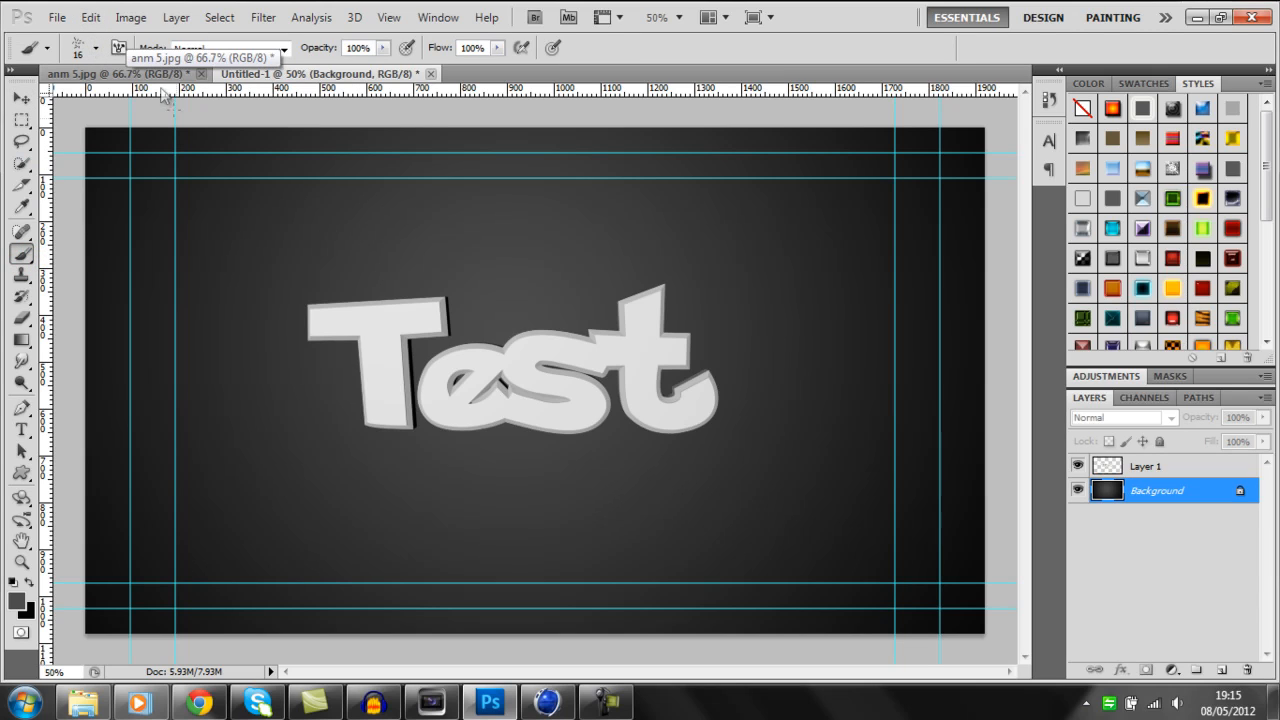
right_click(392, 222)
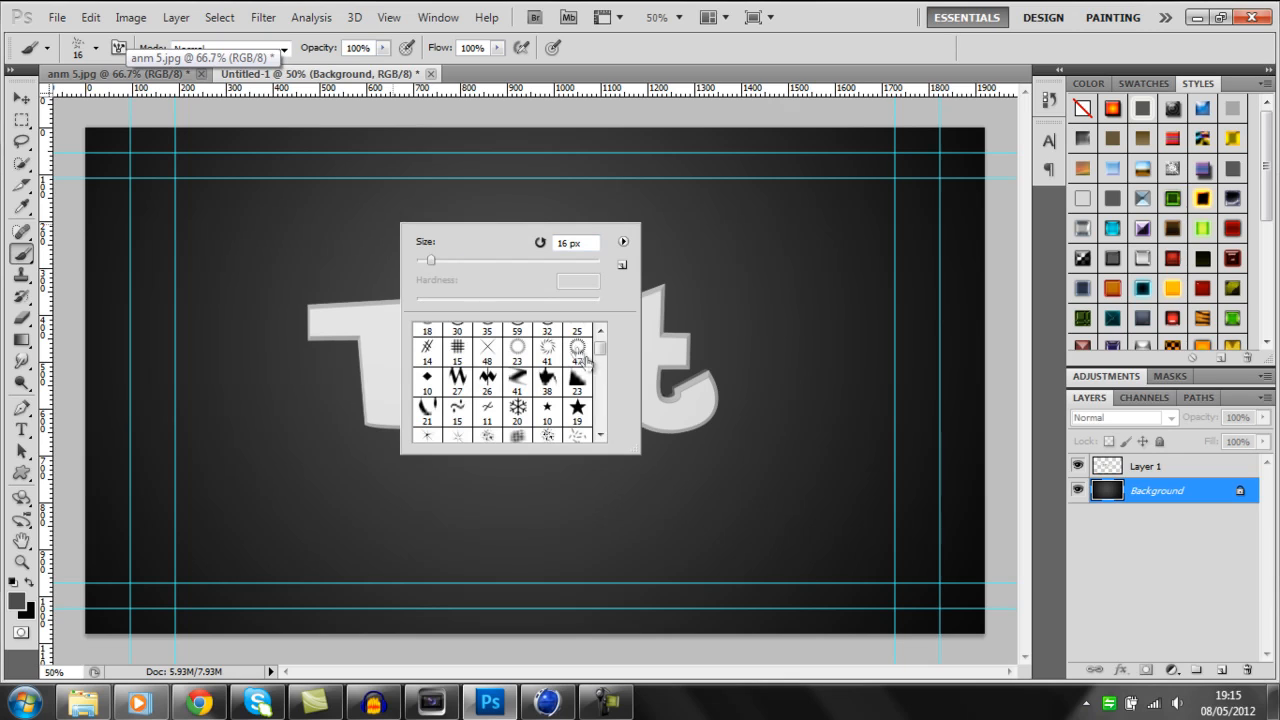
left_click(622, 242)
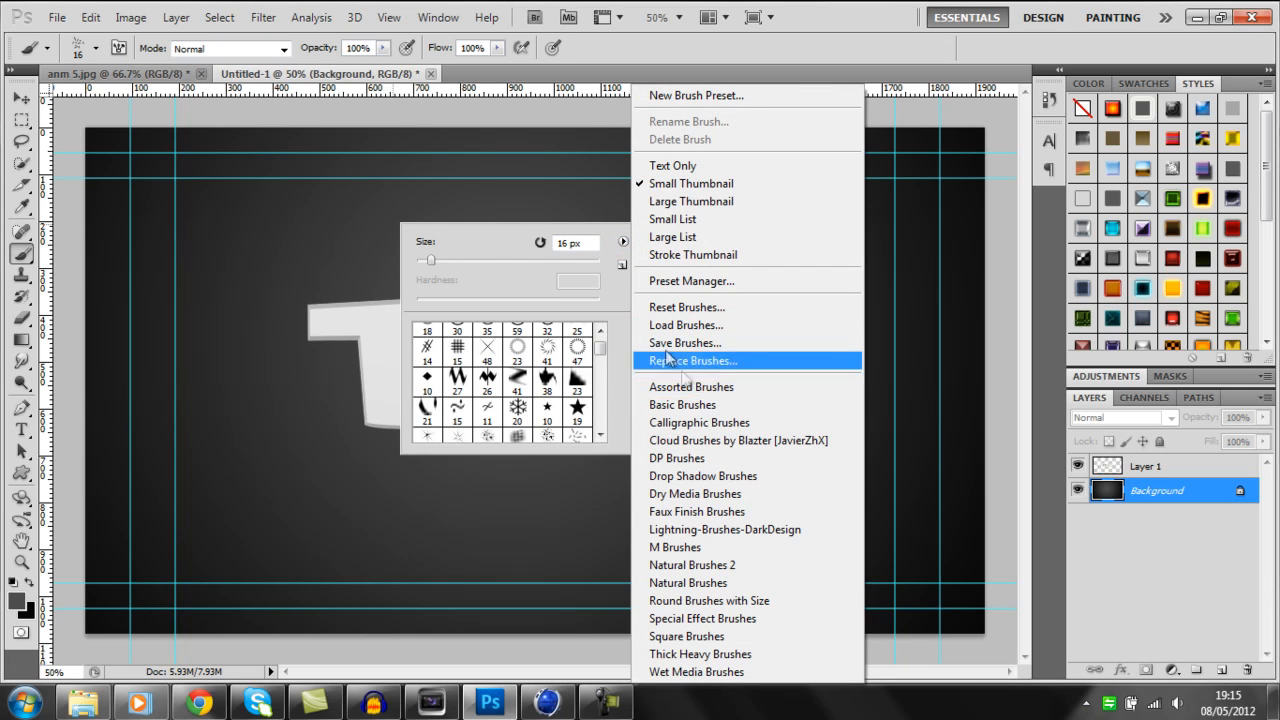
left_click(625, 329)
left_click_drag(601, 348, 600, 344)
left_click(601, 431)
left_click(576, 434)
left_click(602, 434)
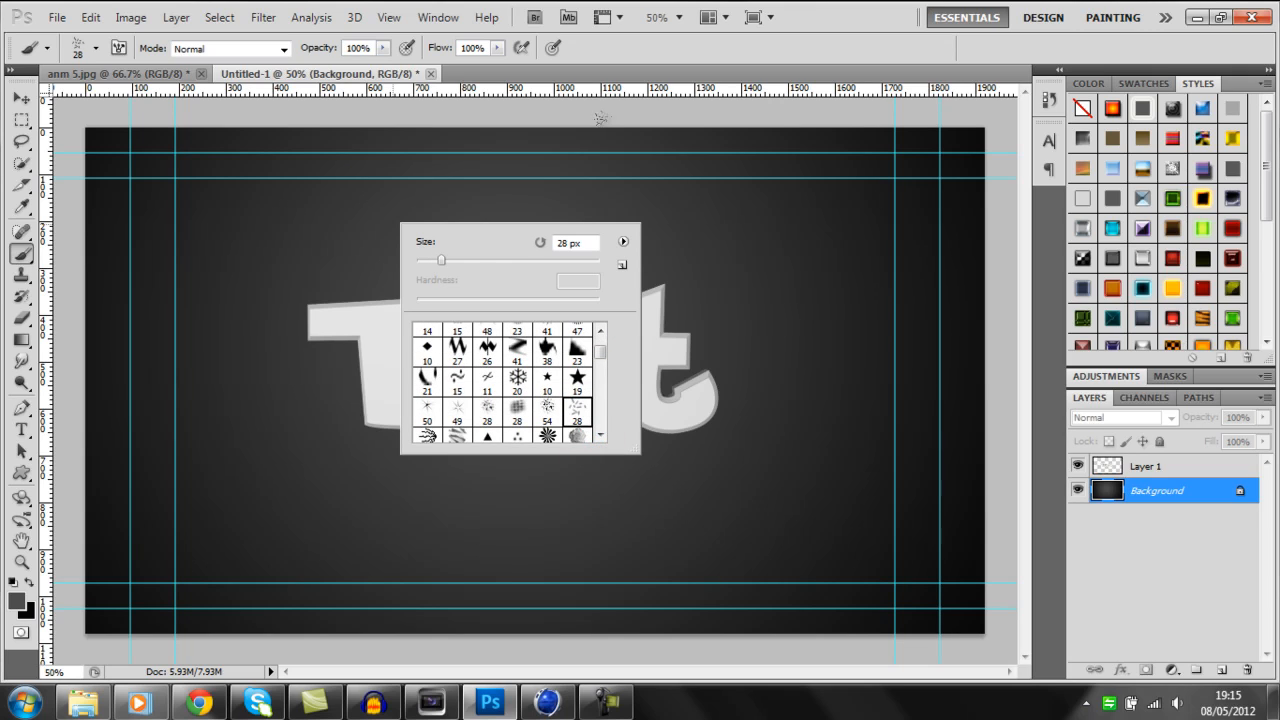
left_click(539, 117)
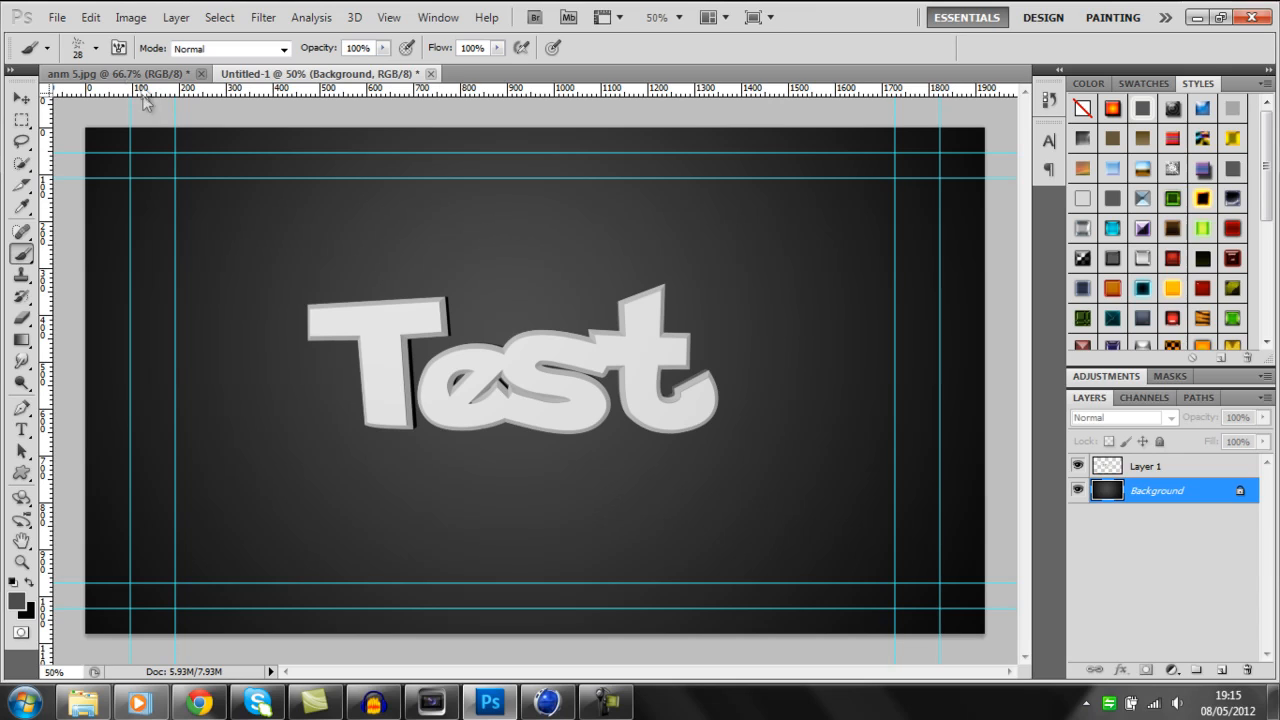
- Enable Shape Dynamics for the brush and set its tip spacing to 1%
left_click(119, 48)
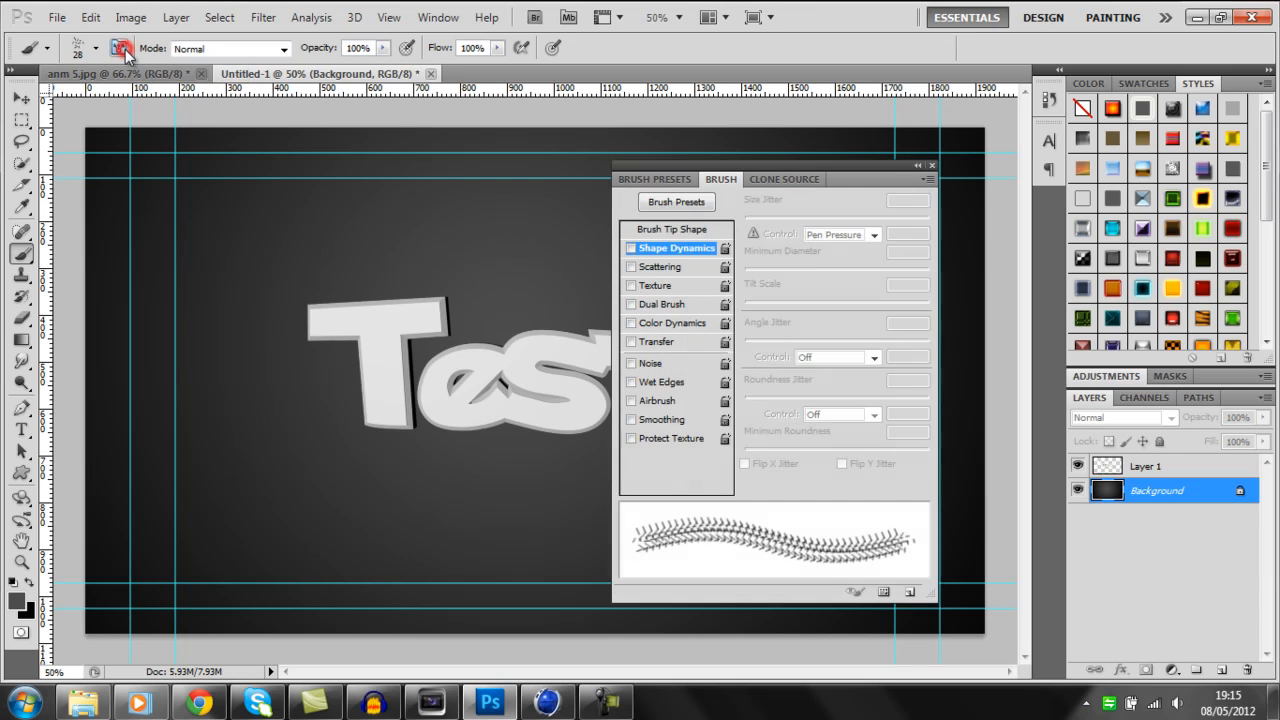
left_click(631, 248)
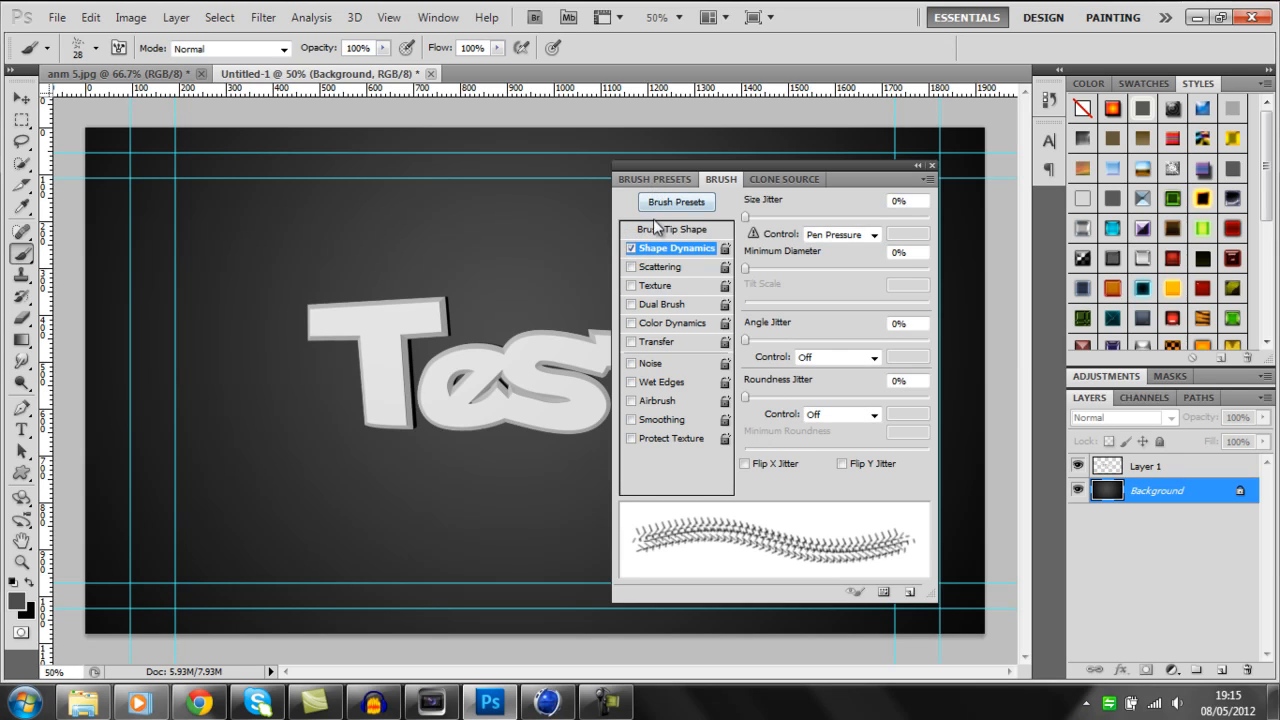
left_click(660, 230)
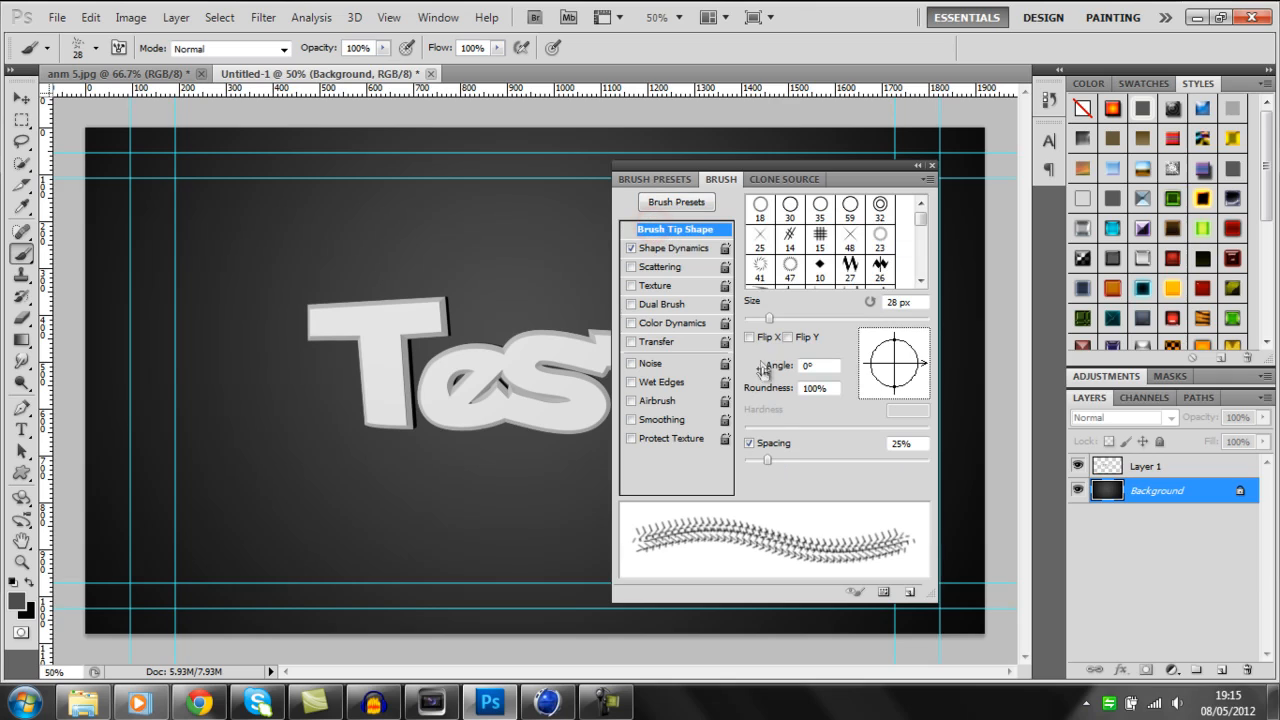
left_click_drag(769, 459, 745, 461)
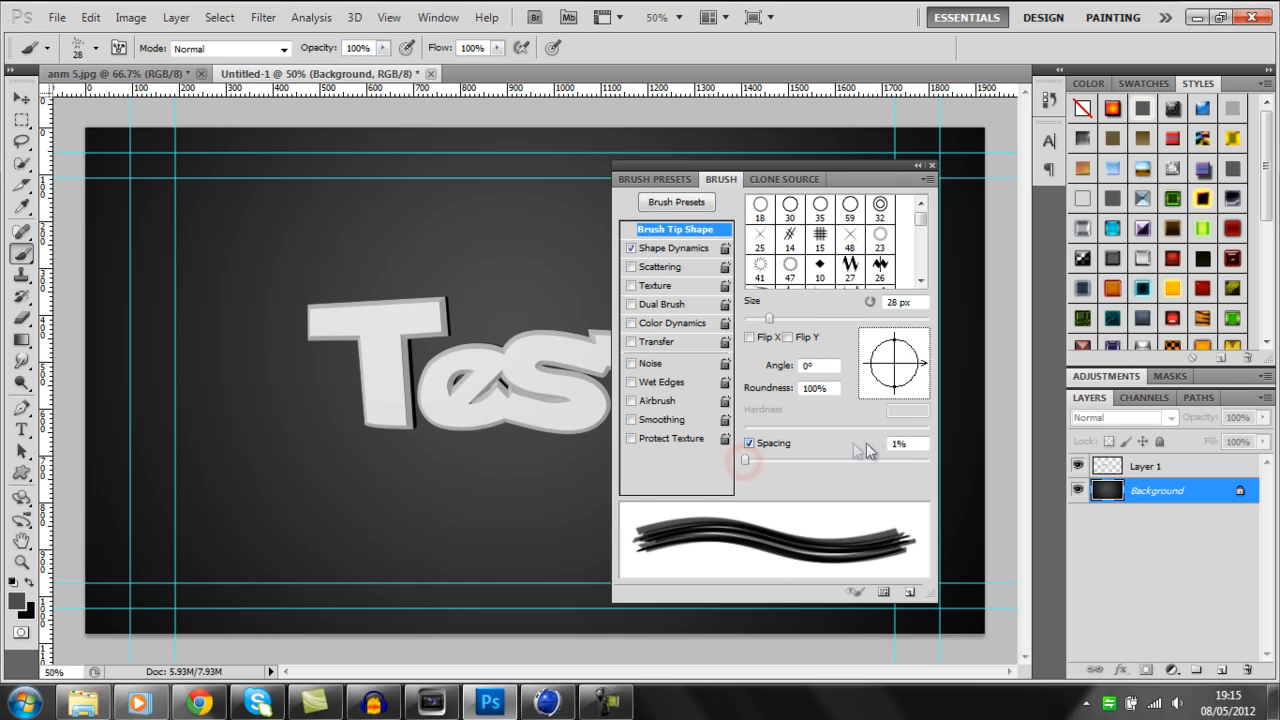
left_click(931, 167)
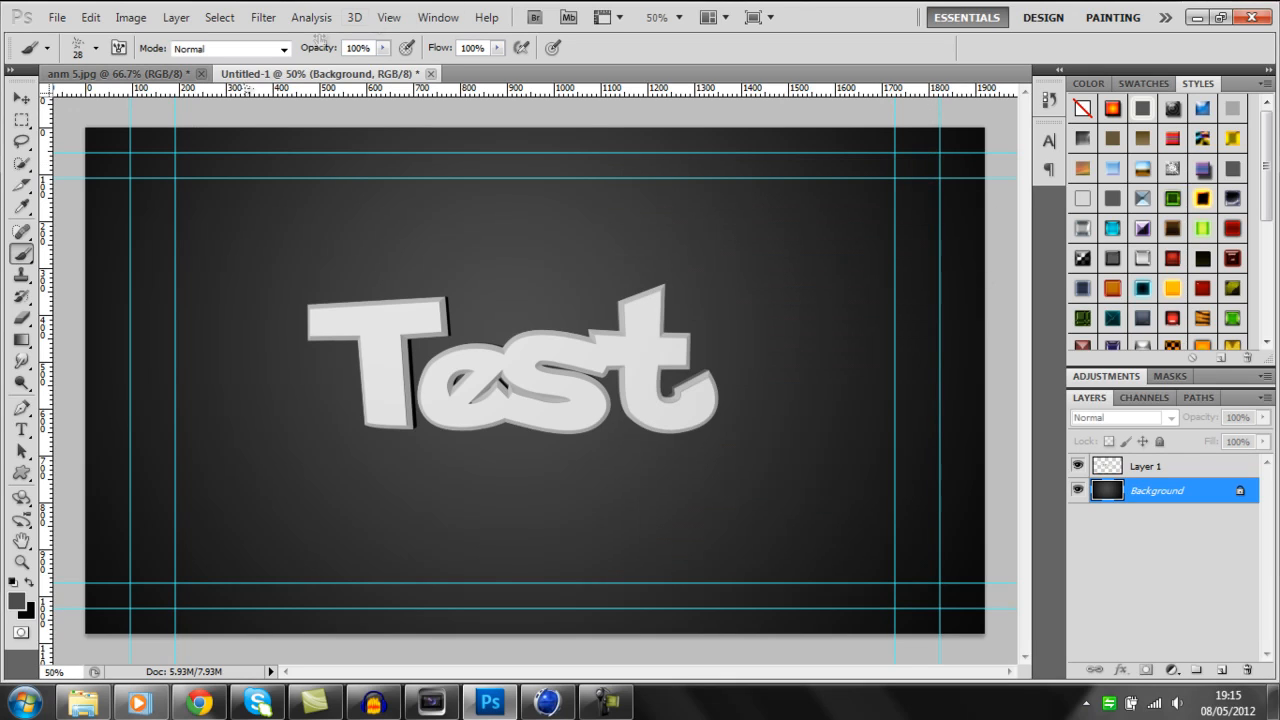
- Set the foreground colour to bright blue 009bec
left_click(15, 600)
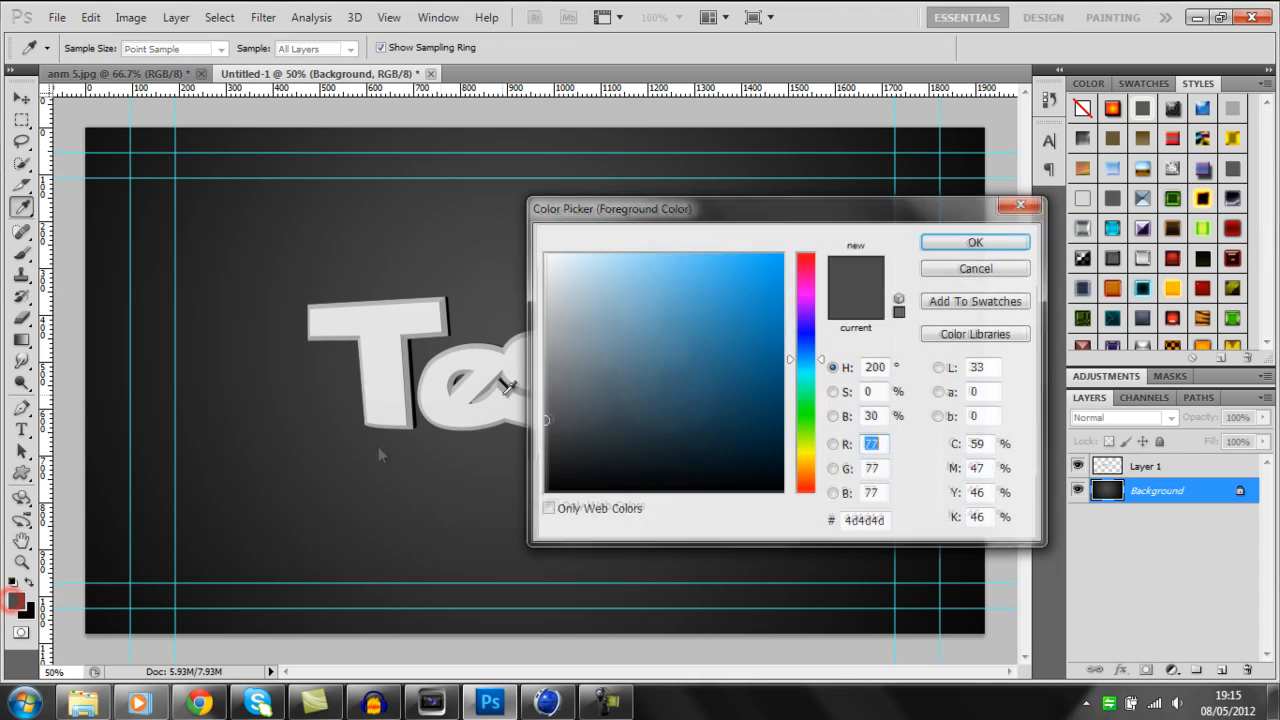
mouse_move(649, 343)
left_mouse_down()
mouse_move(784, 284)
mouse_move(786, 263)
mouse_move(800, 271)
left_mouse_up()
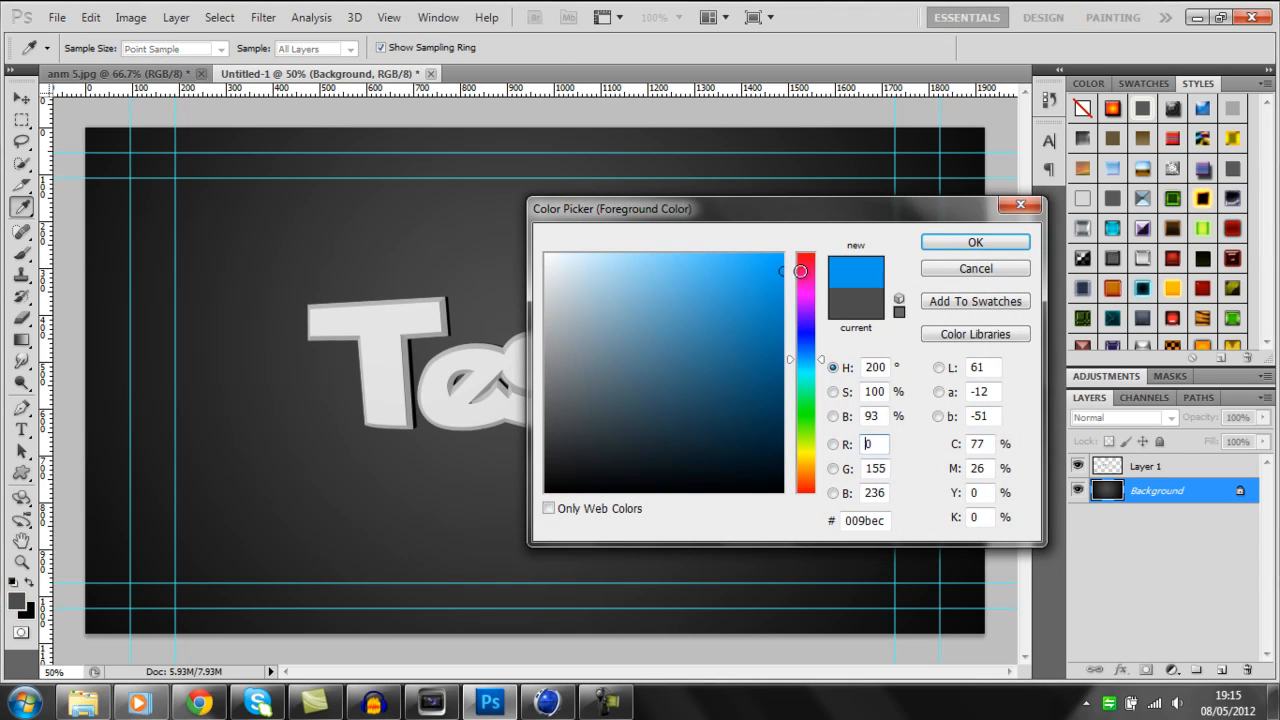
left_click(974, 242)
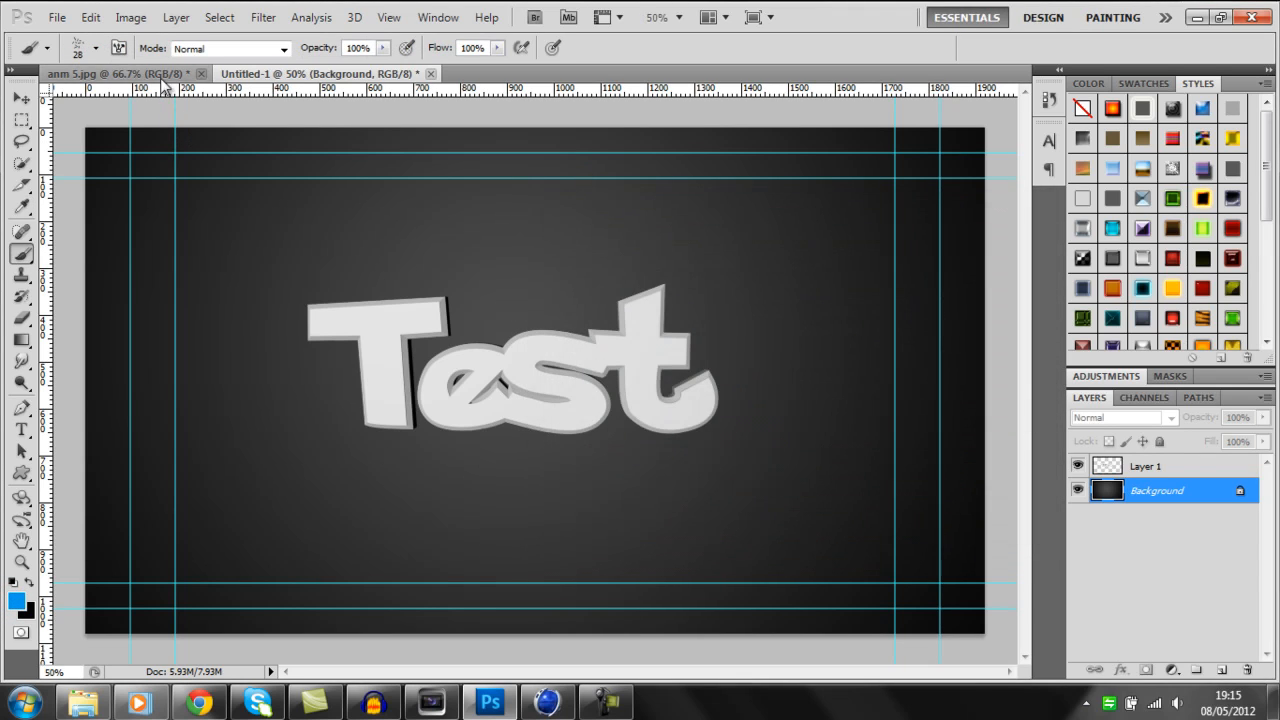
- Check the reference artwork in anm 5.jpg, and add a new layer directly above the Background in Untitled-1
left_click(160, 74)
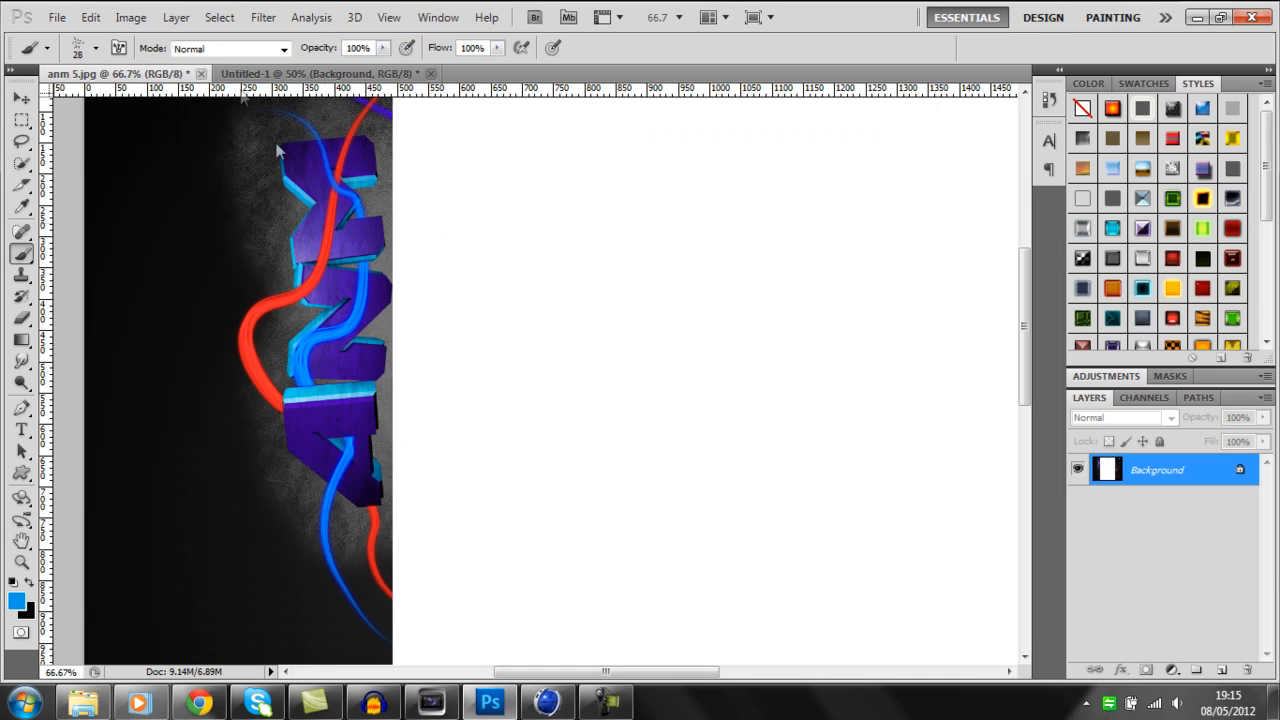
left_click(250, 74)
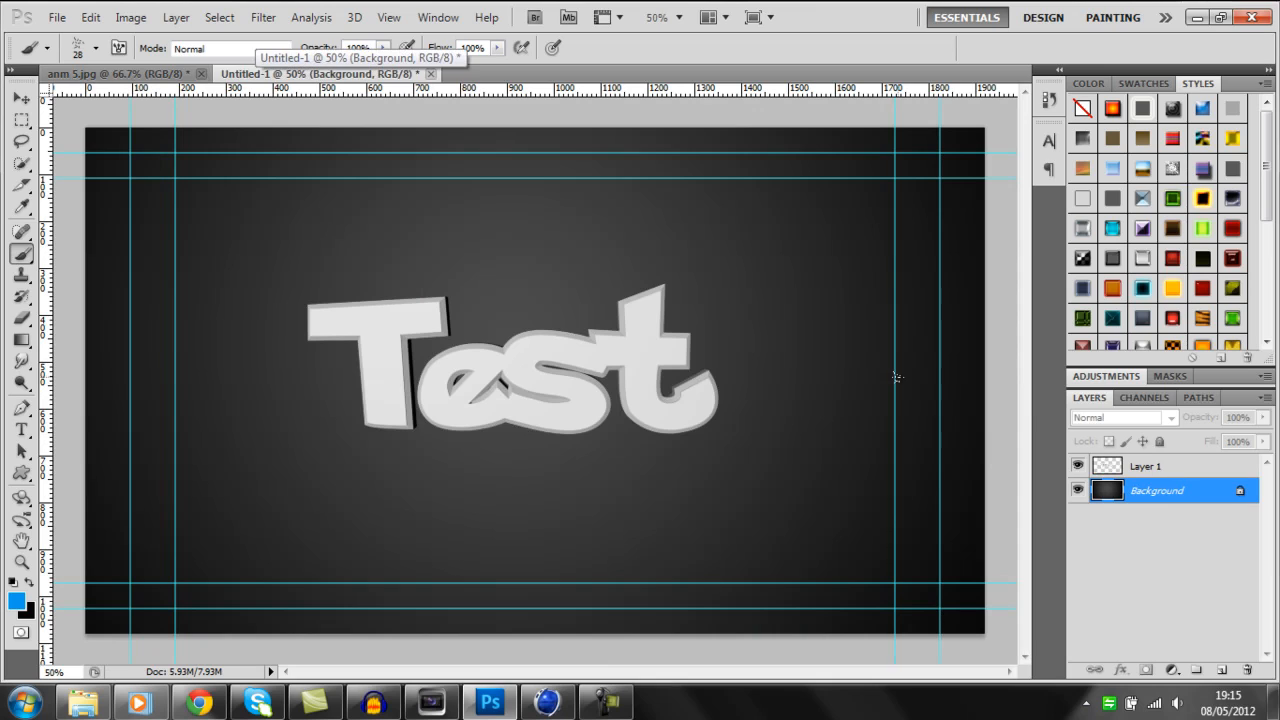
left_click(1221, 669)
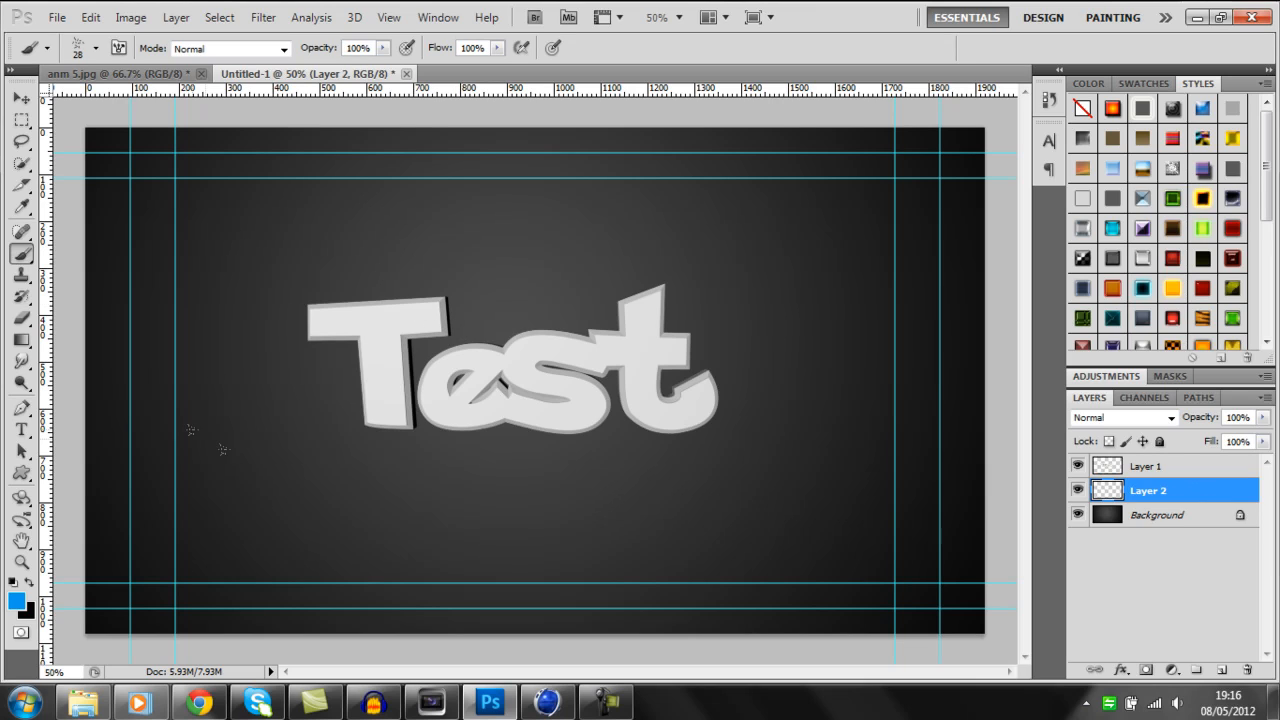
left_click(1121, 669)
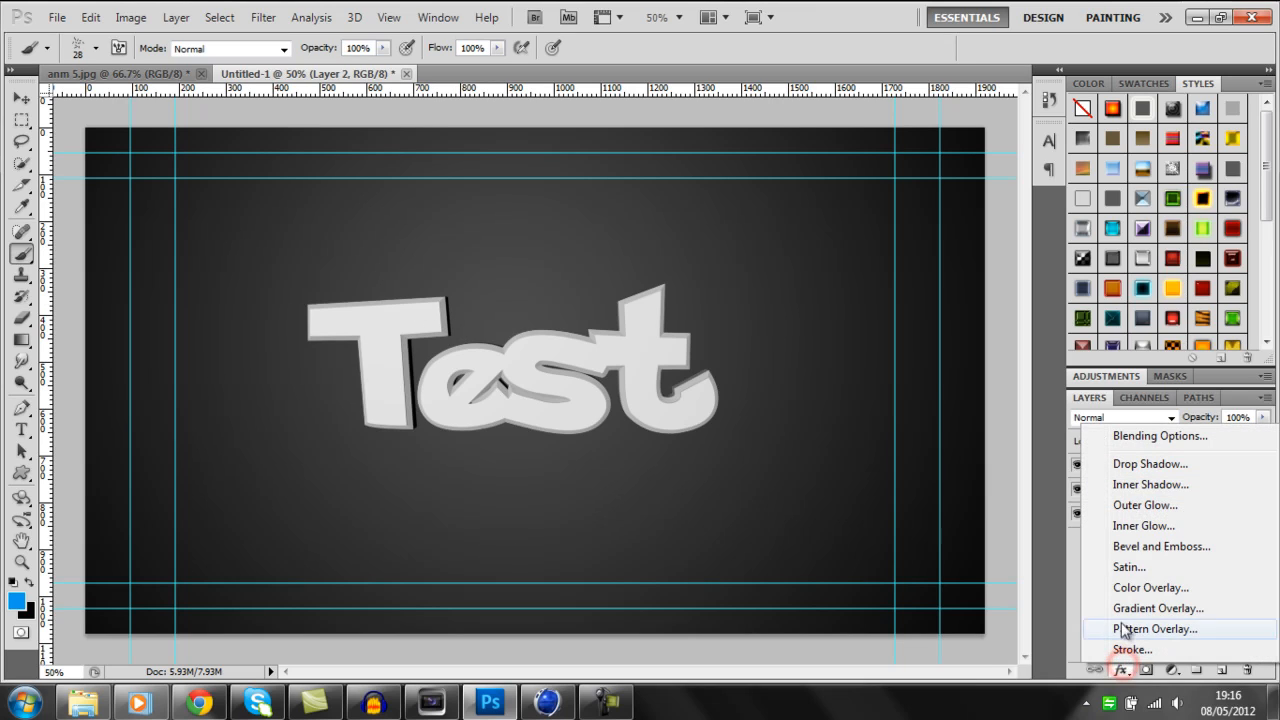
left_click(1138, 510)
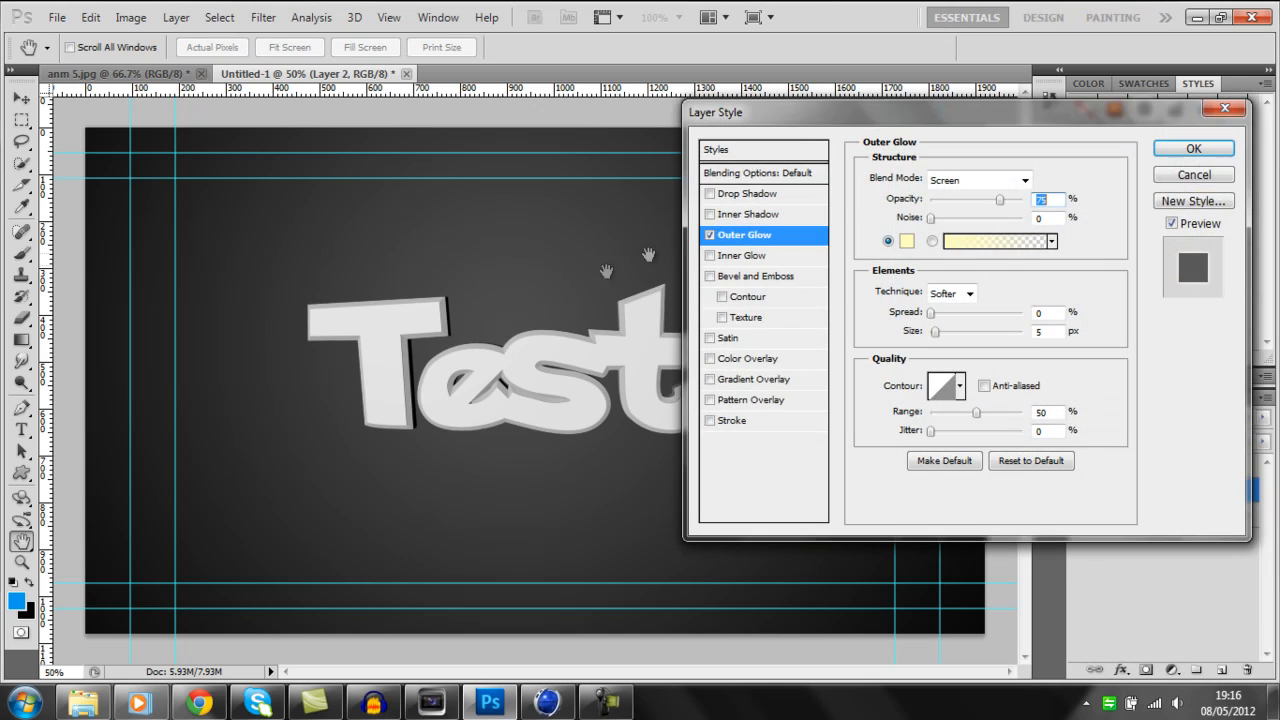
left_click(904, 241)
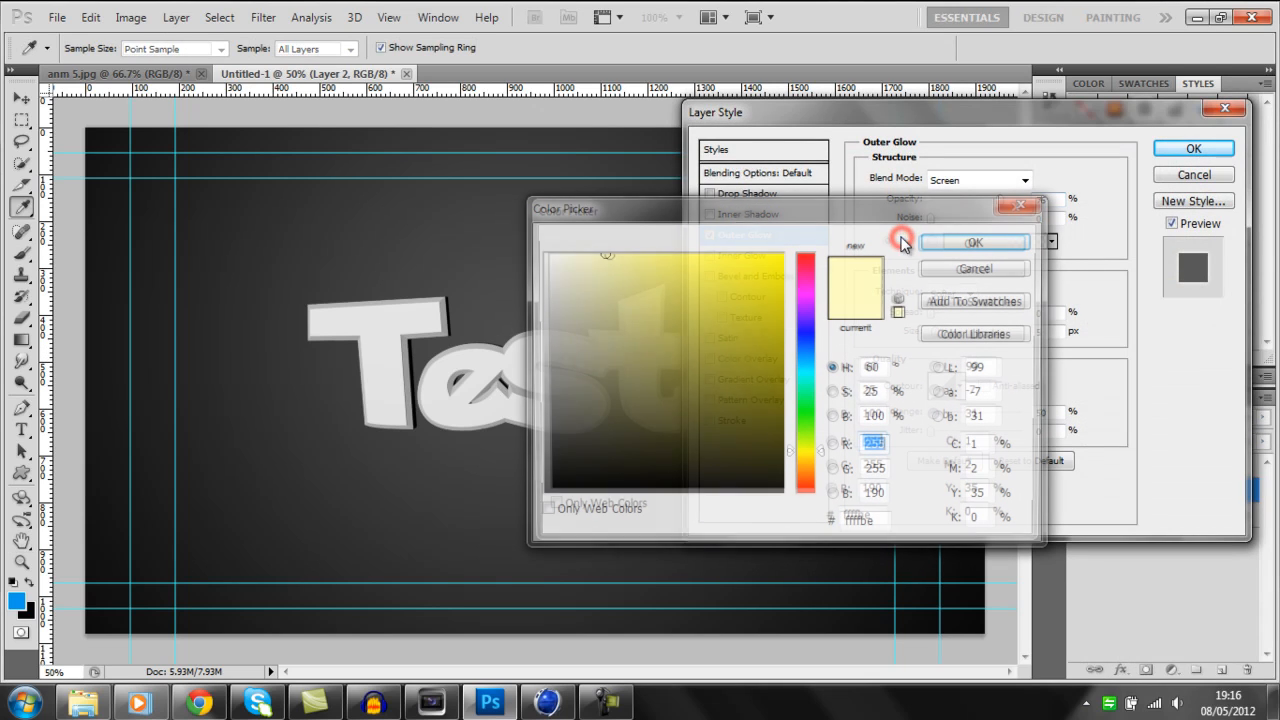
left_click(808, 339)
mouse_move(810, 340)
left_mouse_down()
mouse_move(784, 266)
mouse_move(808, 347)
left_mouse_up()
left_click_drag(776, 298, 784, 253)
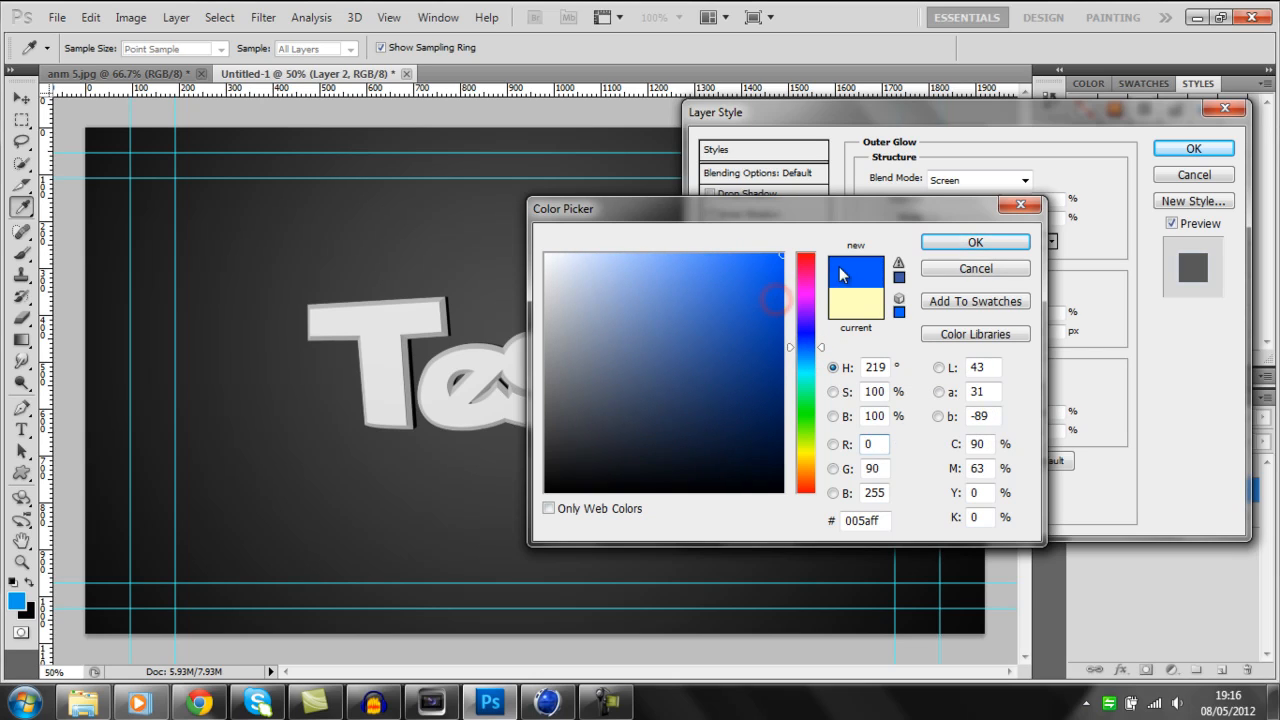
left_click(808, 340)
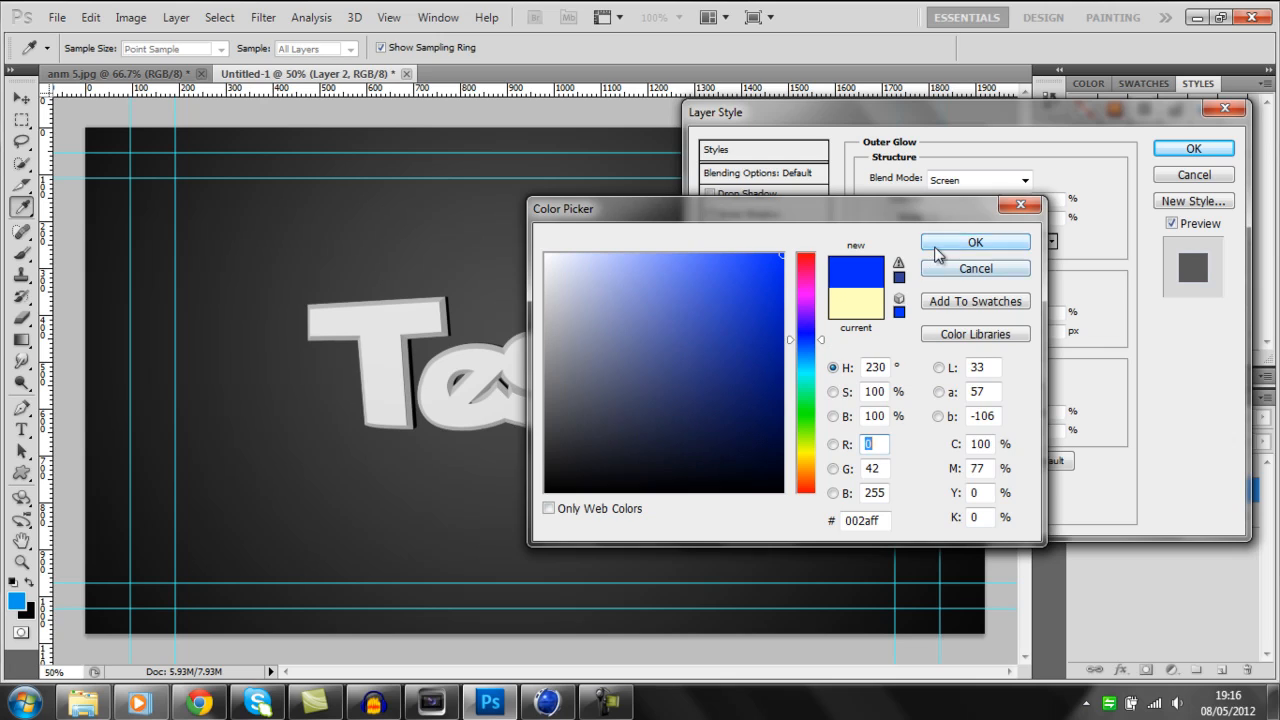
left_click(973, 242)
left_click_drag(998, 199, 1035, 202)
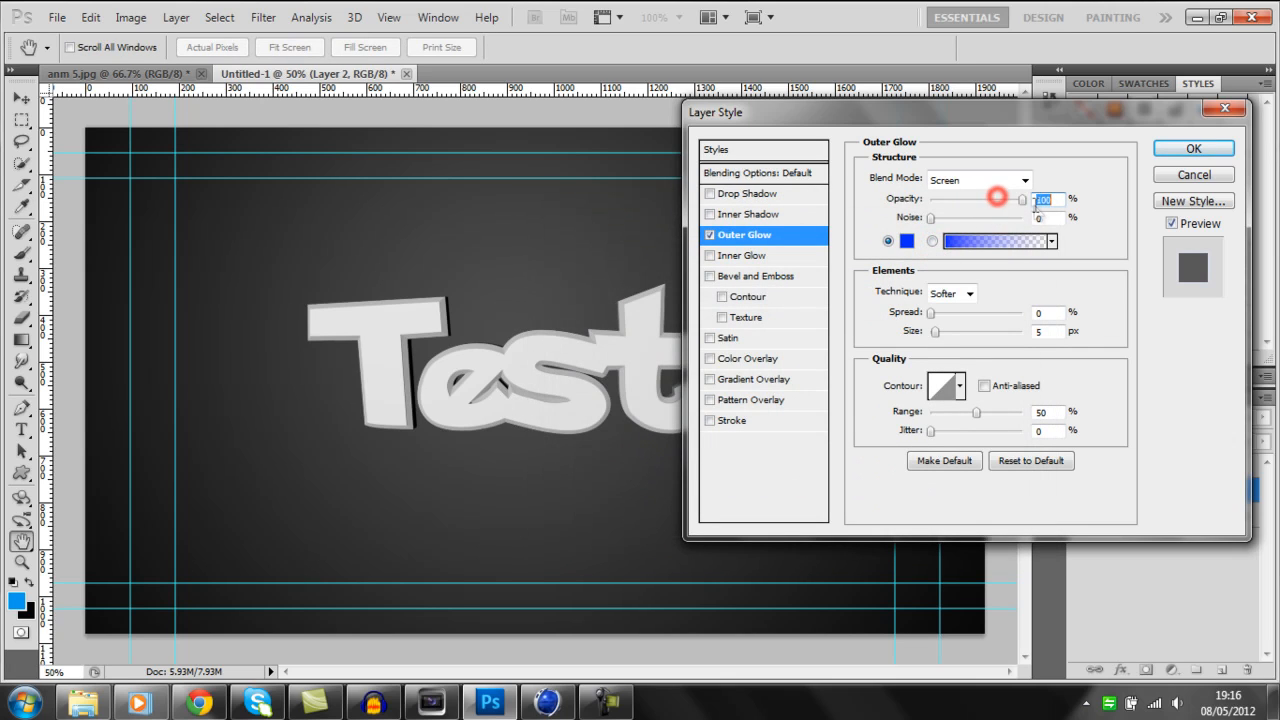
left_click(1025, 180)
left_click(996, 200)
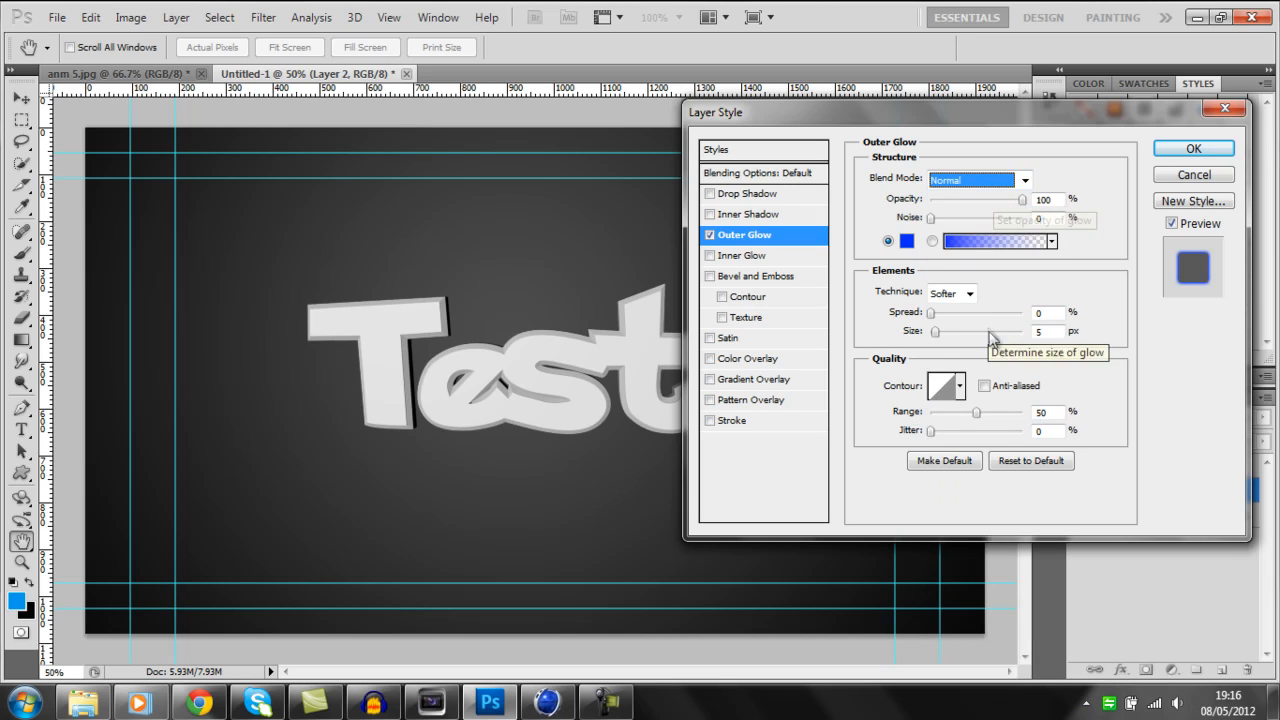
left_click_drag(931, 333, 939, 331)
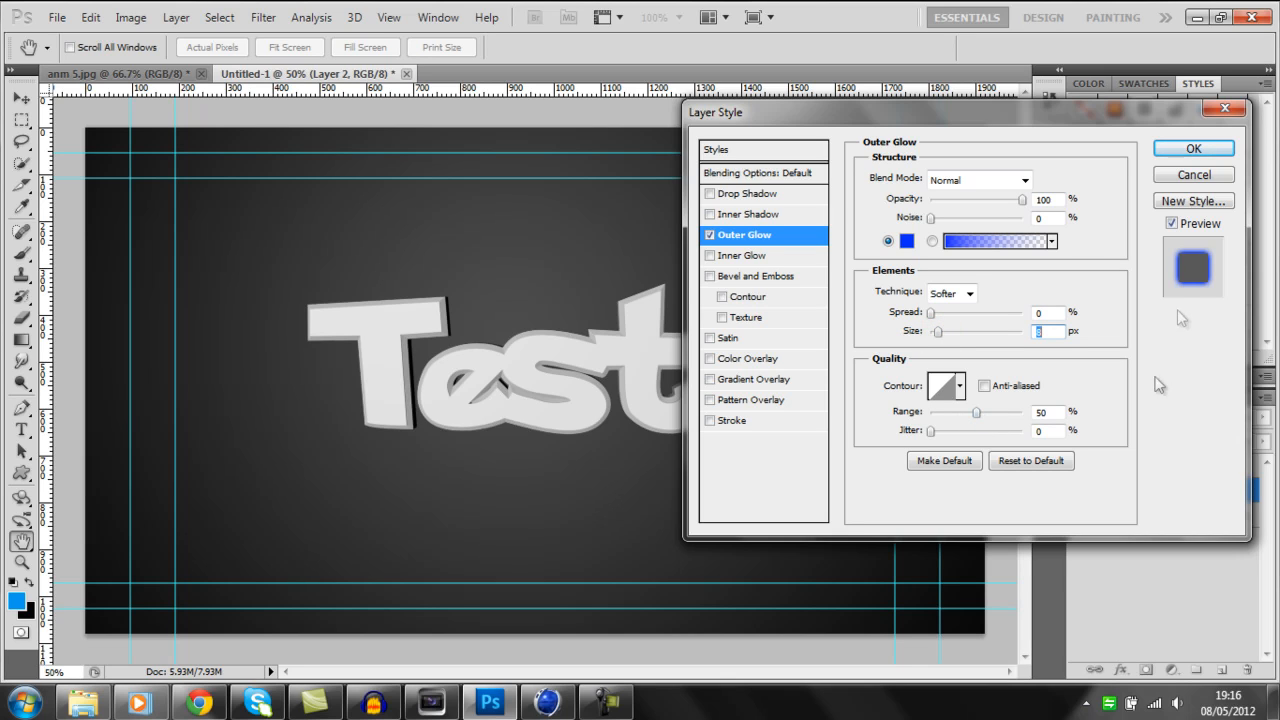
left_click(1226, 113)
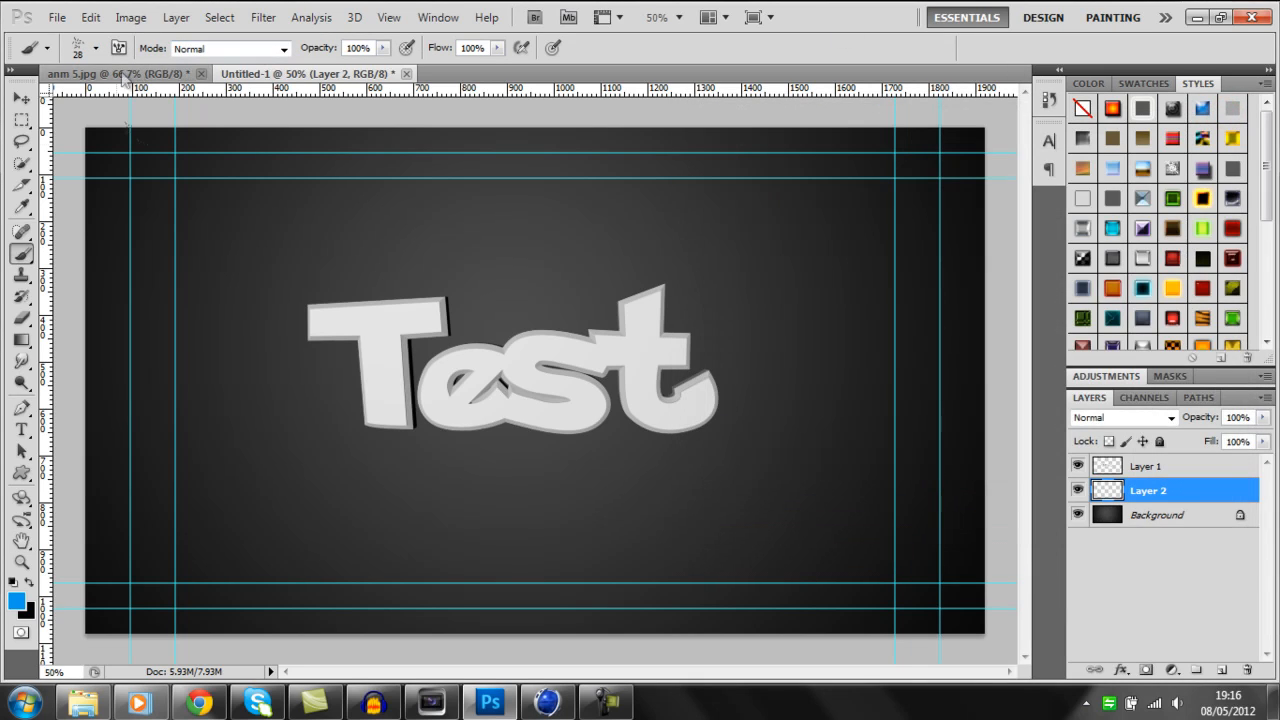
- Set the brush size to 44 px
right_click(384, 244)
left_click(435, 283)
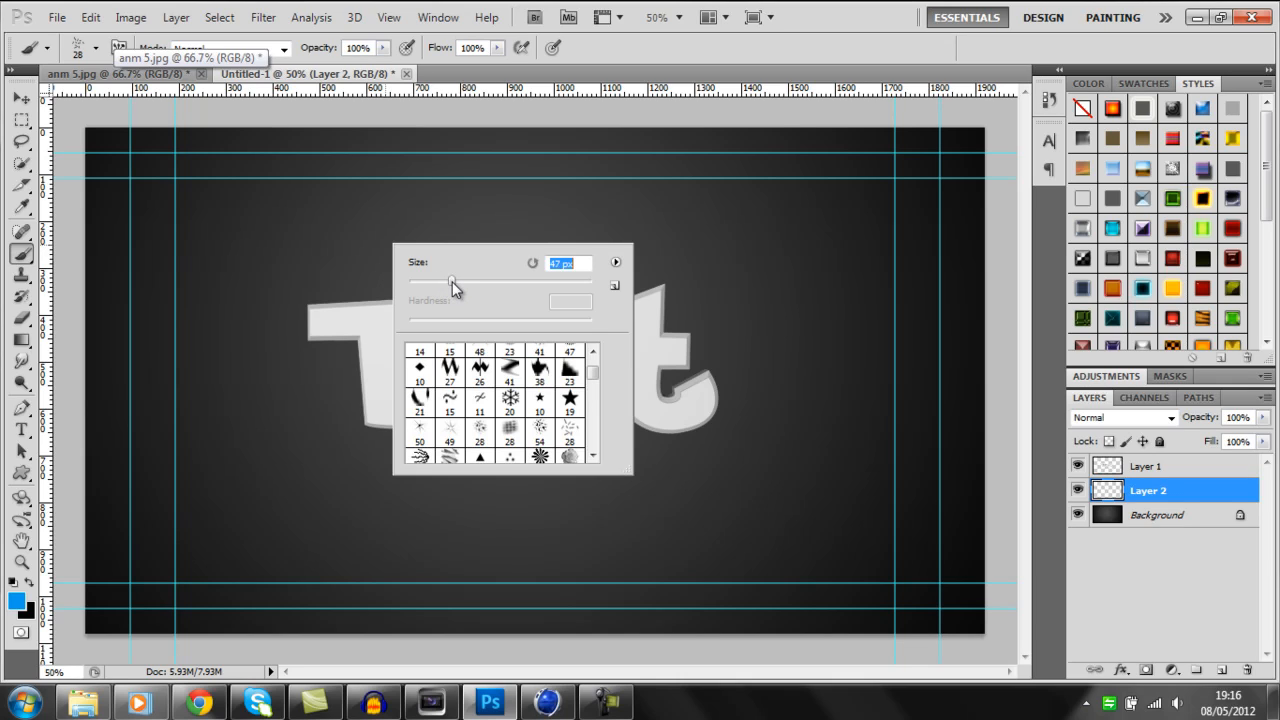
left_click_drag(452, 281, 449, 281)
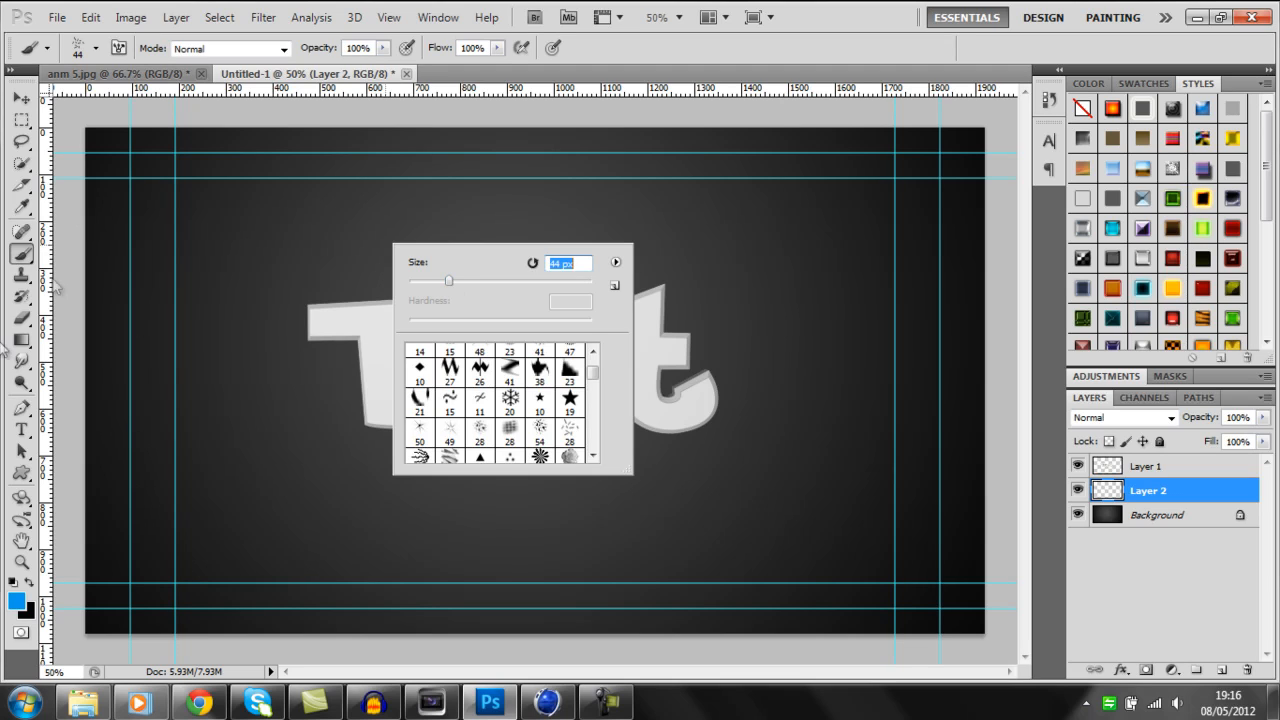
- Draw a wavy open Pen path weaving across the word Test, from left of the T to right of the last t
left_click(21, 407)
left_click_drag(191, 343, 205, 407)
left_click_drag(270, 375, 473, 376)
left_click_drag(488, 330, 605, 405)
left_click_drag(654, 357, 706, 337)
left_click_drag(769, 374, 796, 380)
left_click_drag(810, 329, 815, 329)
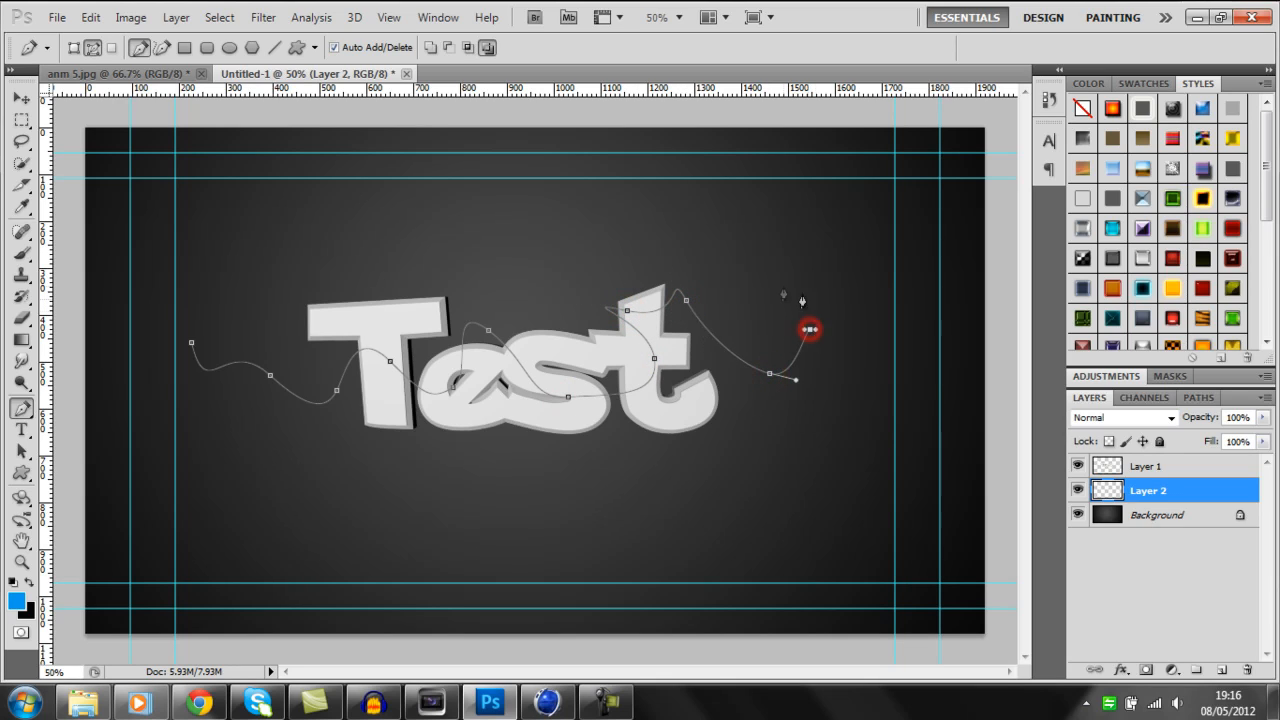
- Stroke the wavy path on Layer 2 with the Brush tool, keeping Simulate Pressure enabled
right_click(558, 214)
left_click(651, 347)
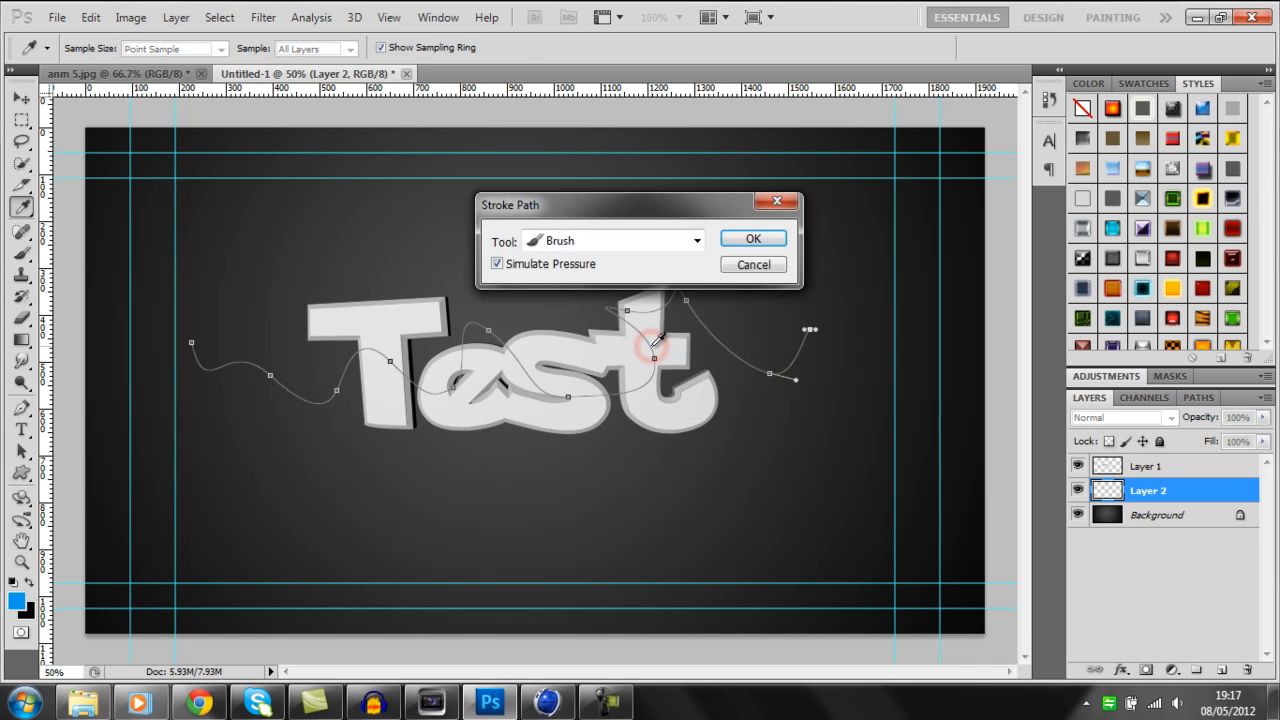
left_click(697, 238)
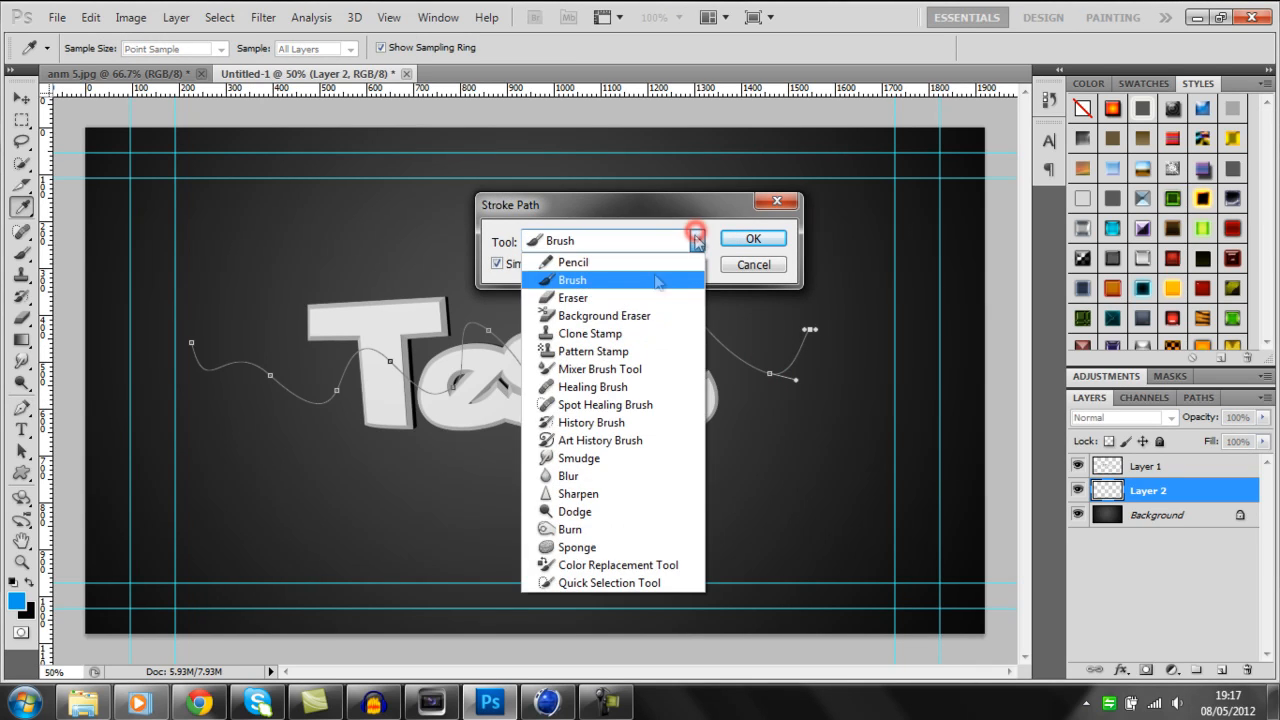
left_click(634, 284)
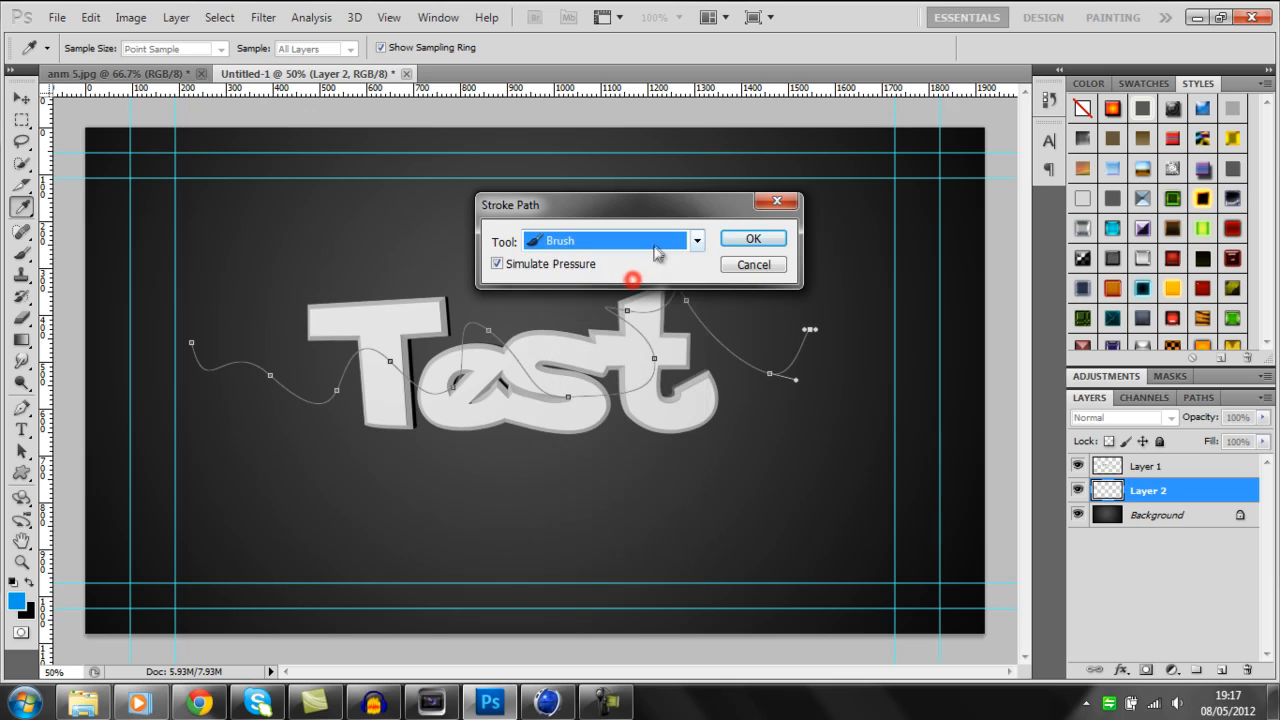
left_click(500, 265)
left_click(501, 265)
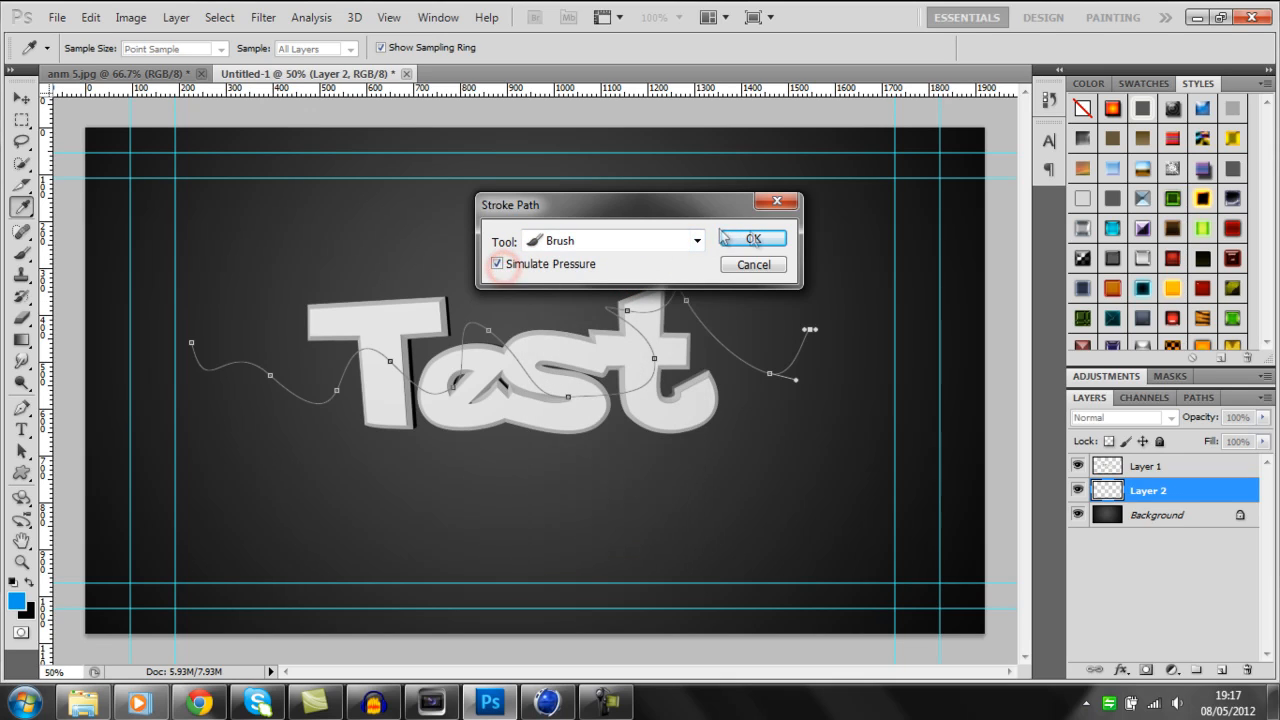
left_click(777, 240)
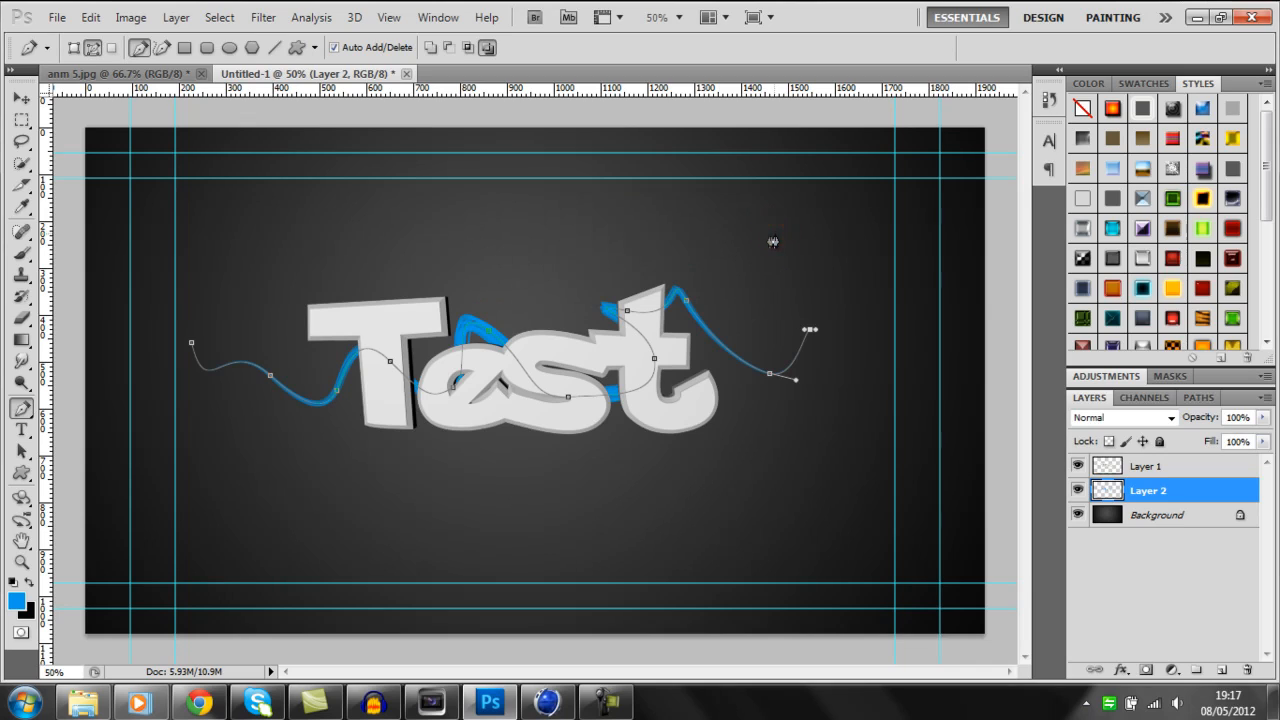
- Add an Outer Glow effect to Layer 2 and set the glow colour to saturated deep blue
left_click(21, 98)
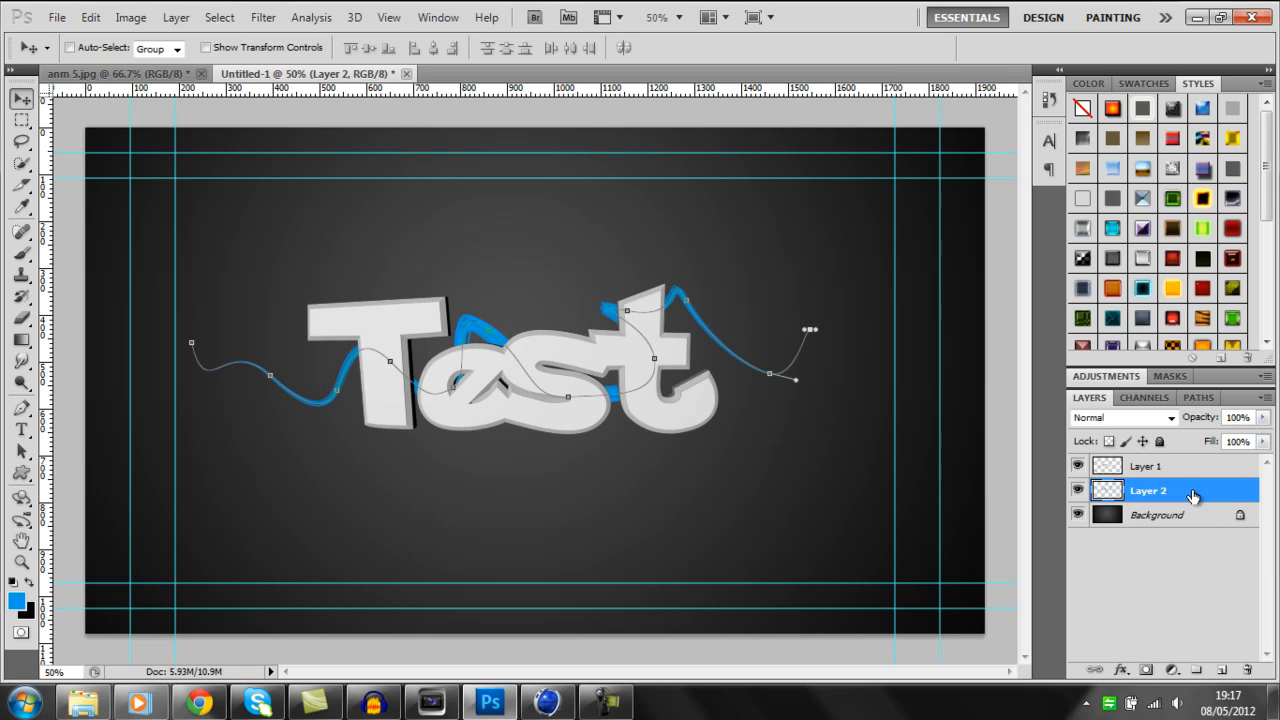
left_click(1136, 670)
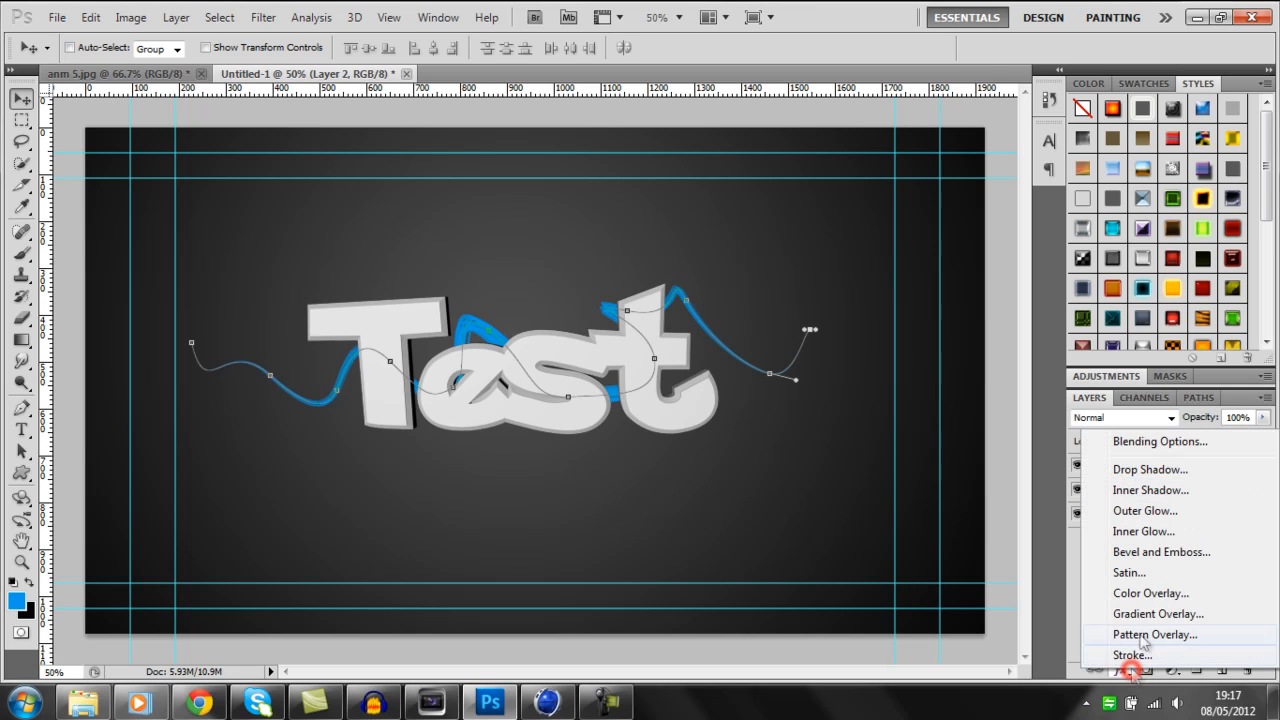
left_click(1168, 510)
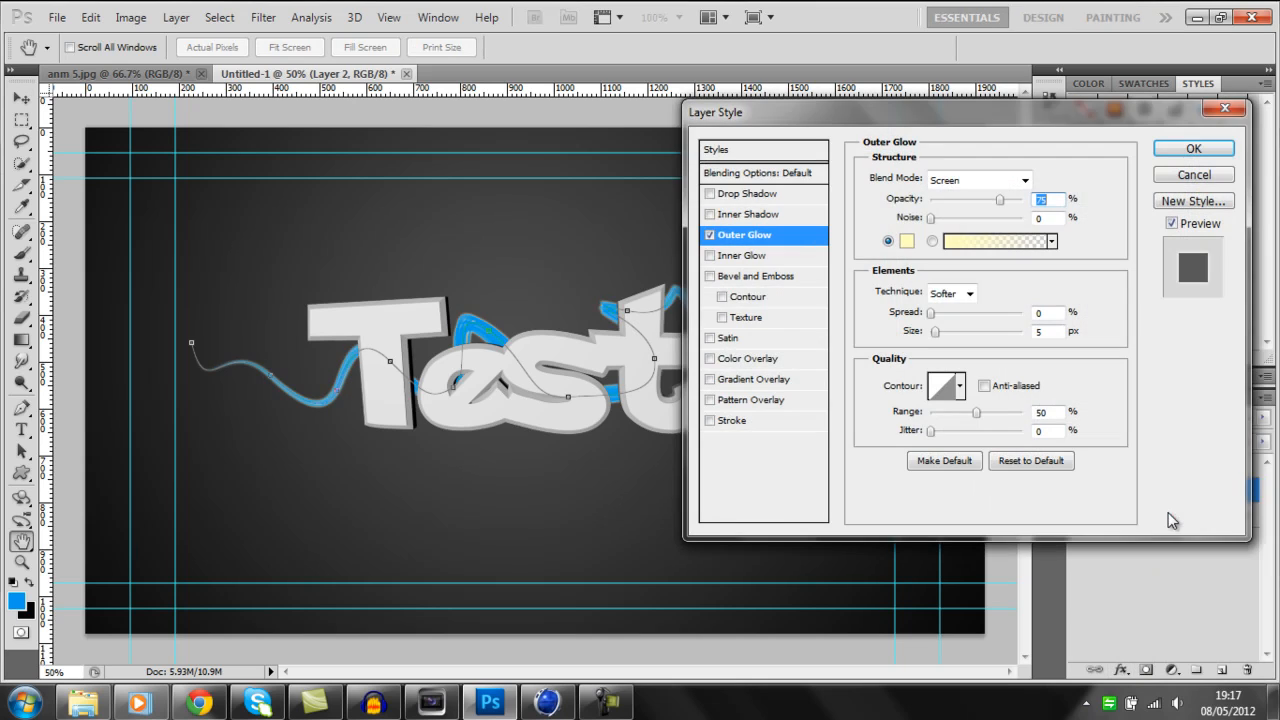
left_click(906, 242)
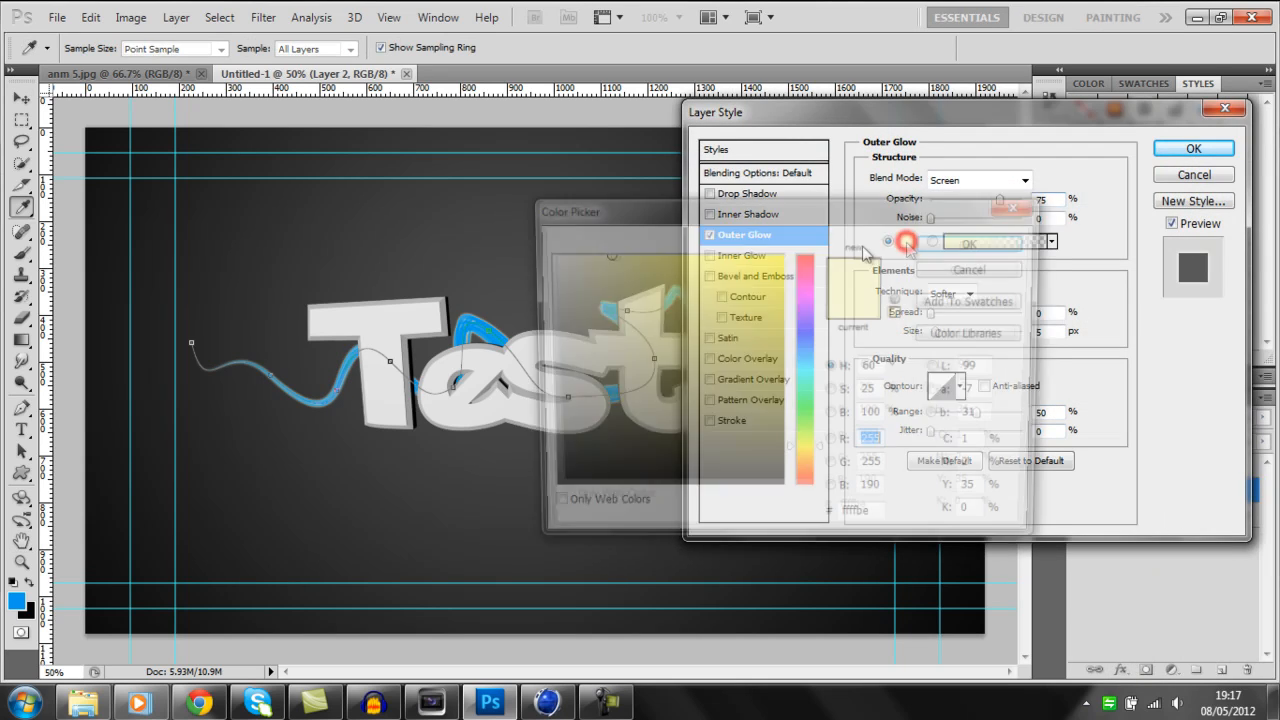
left_click_drag(814, 346, 814, 337)
left_click_drag(760, 297, 782, 255)
left_click(975, 244)
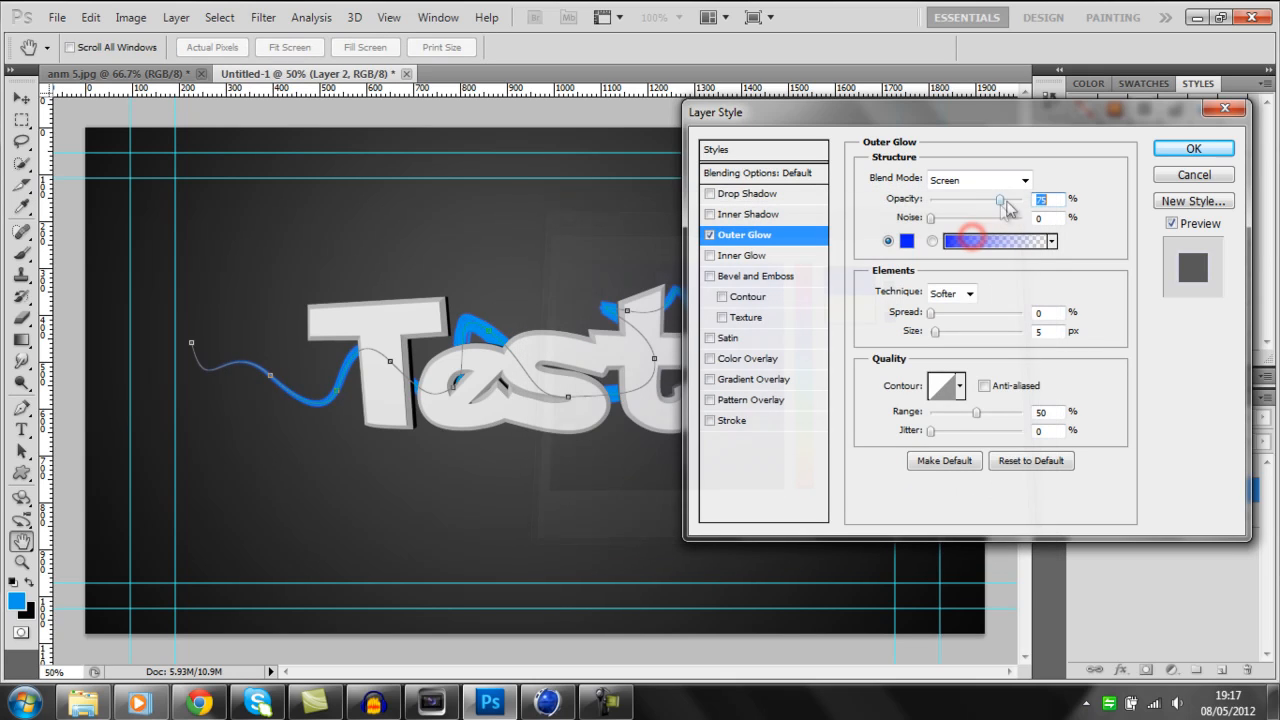
- Set the blue outer glow to Normal blend mode, 100% opacity and a size of 10 px, and apply it
left_click(1024, 180)
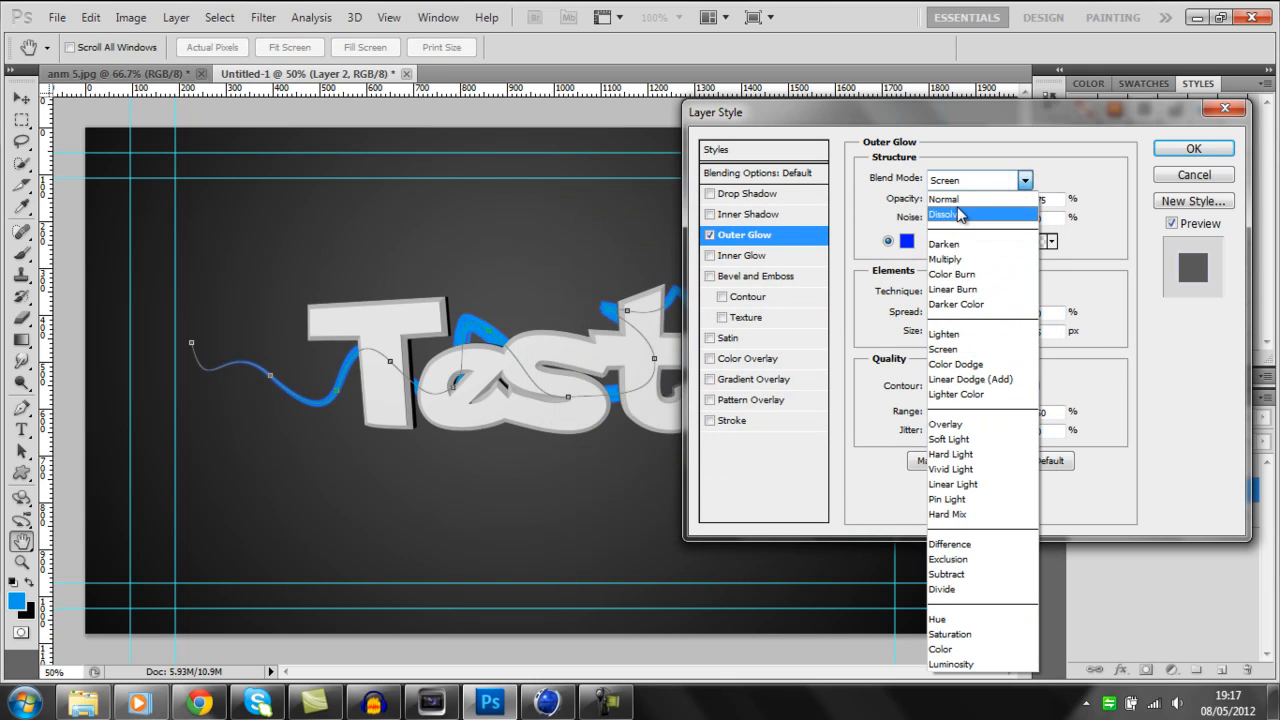
left_click(957, 200)
left_click_drag(1000, 200, 1022, 200)
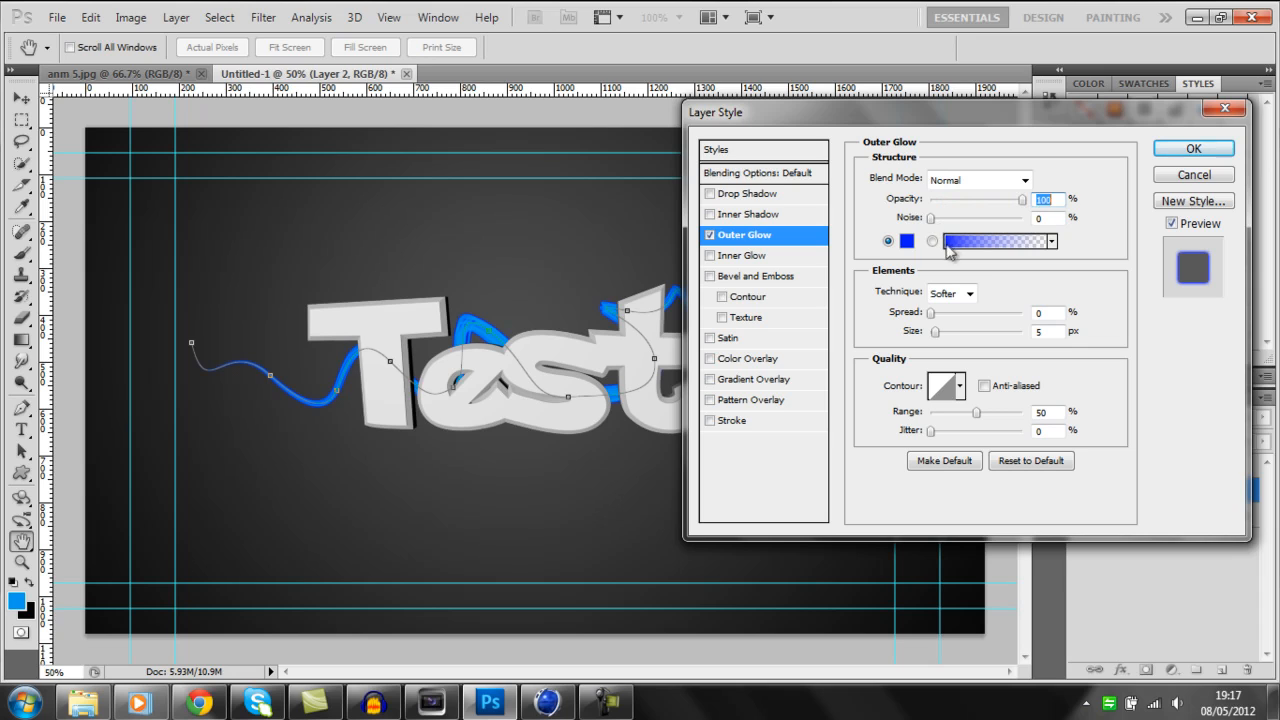
left_click(938, 333)
left_click_drag(938, 333, 940, 332)
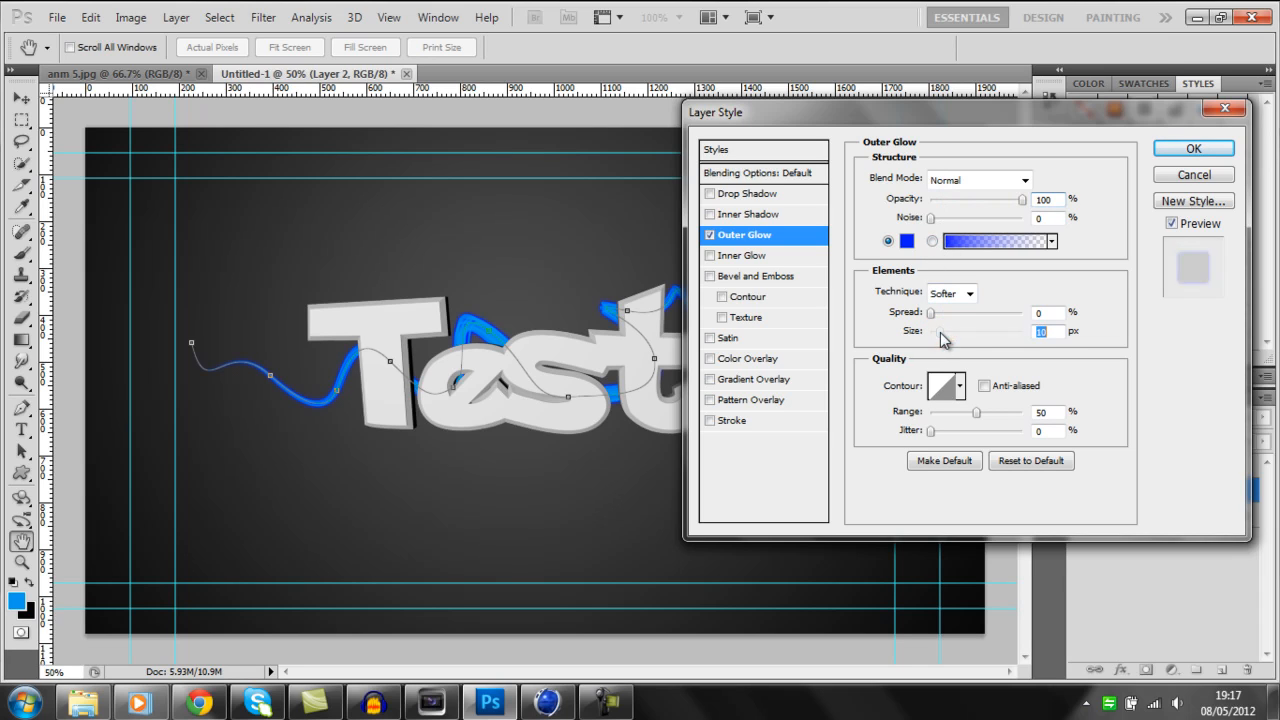
left_click(1193, 148)
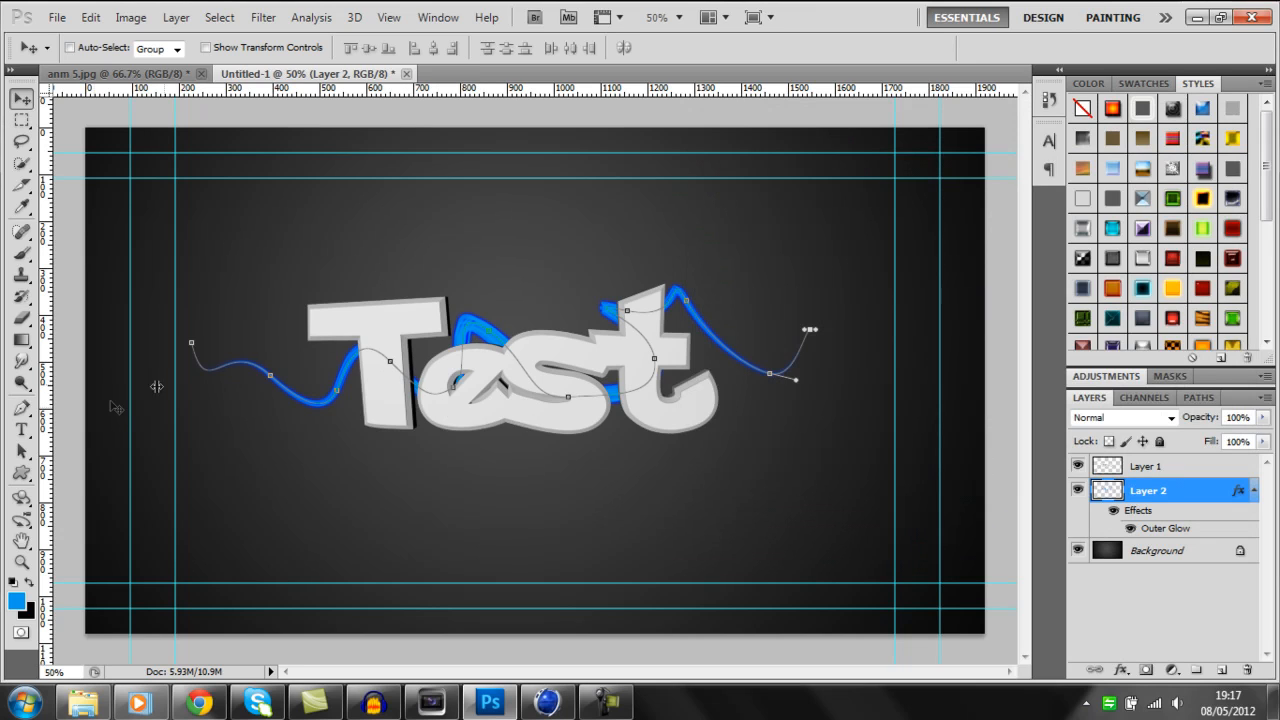
- Delete the wavy Pen path that runs across the word Test, keeping its brush stroke
left_click(21, 407)
right_click(437, 211)
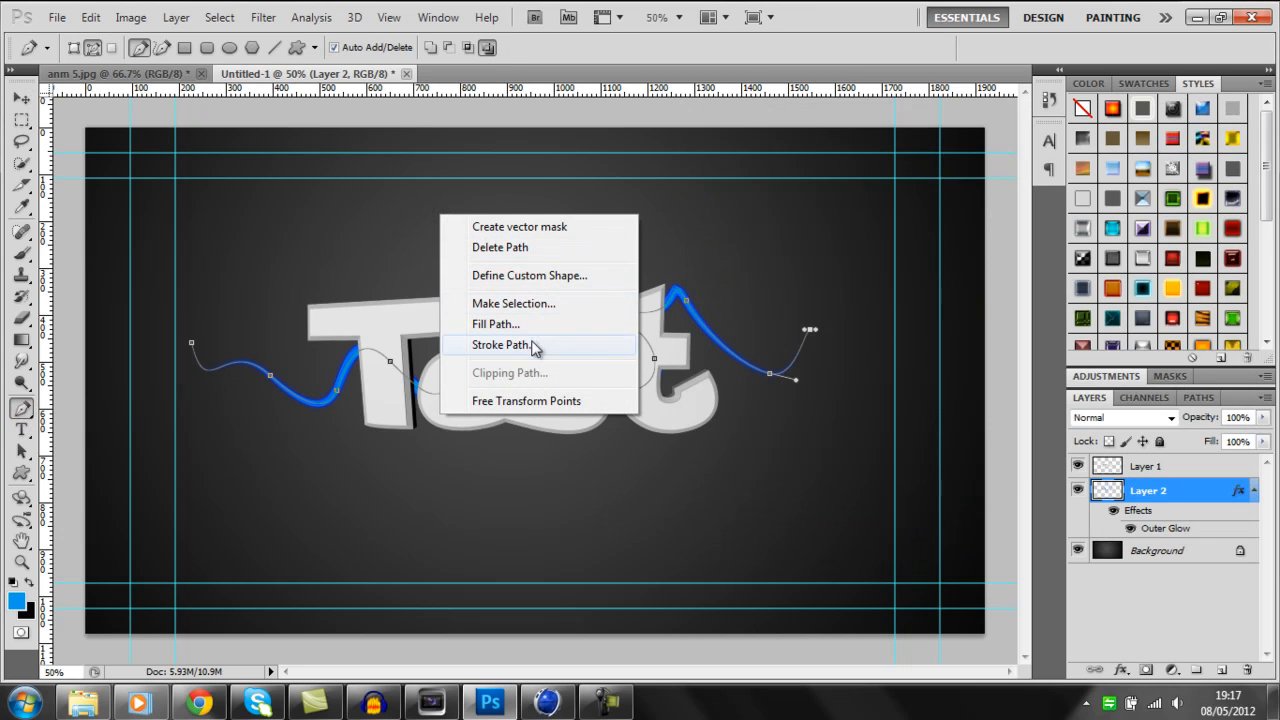
left_click(536, 248)
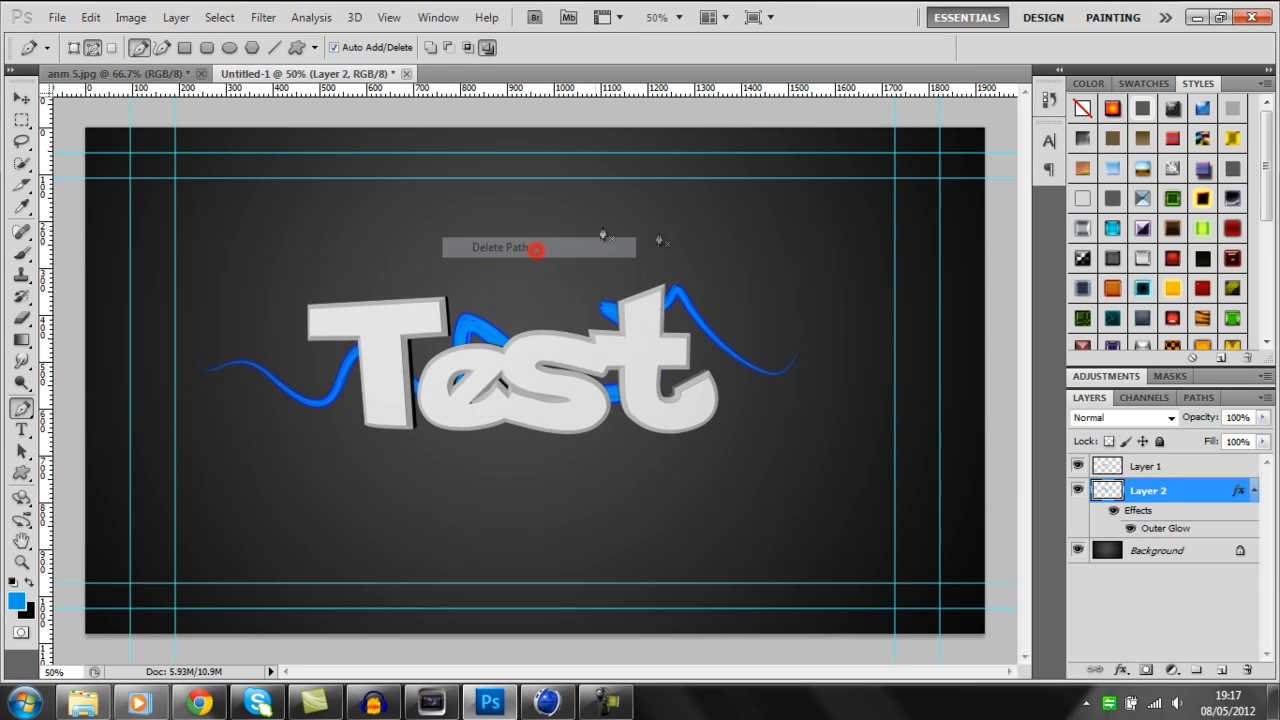
- Move the Test text up to the top of the canvas, clear of the blue strand, and place Layer 1 below Layer 2
left_click(1184, 468)
key("v")
left_click_drag(586, 376, 578, 200)
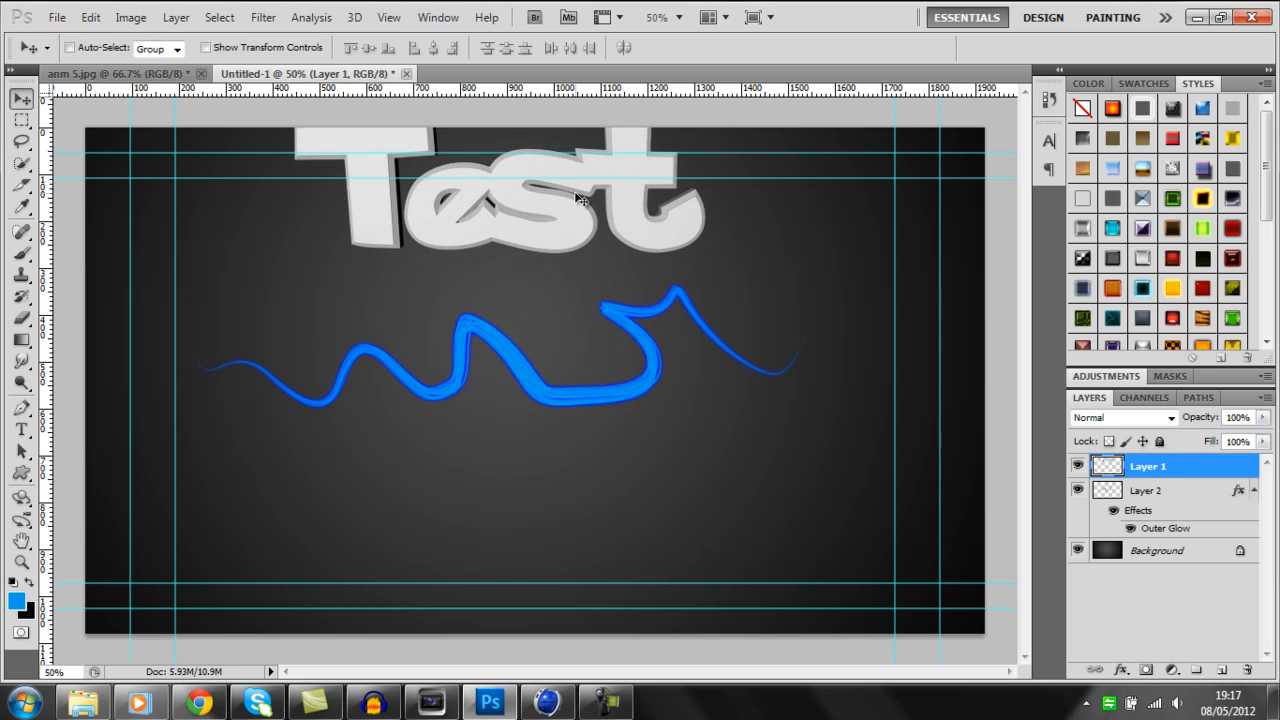
key("ctrl+plus")
key("ctrl+plus")
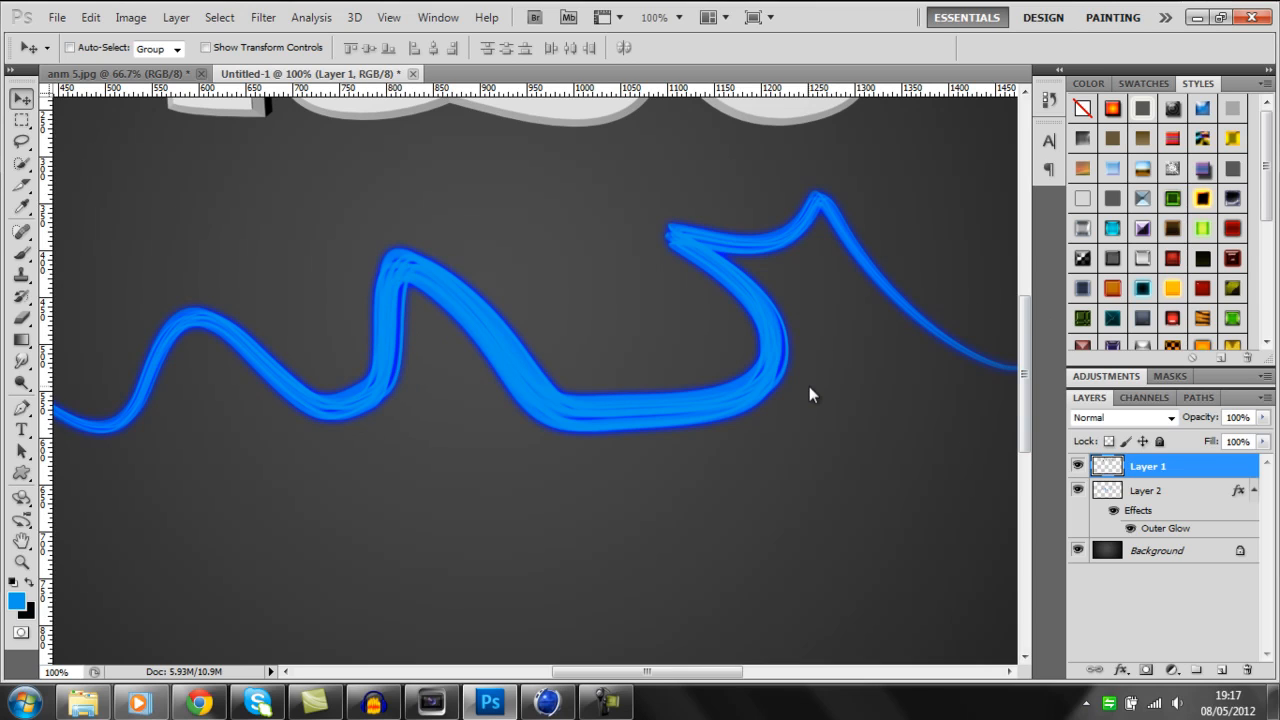
key("ctrl+minus")
key("ctrl+minus")
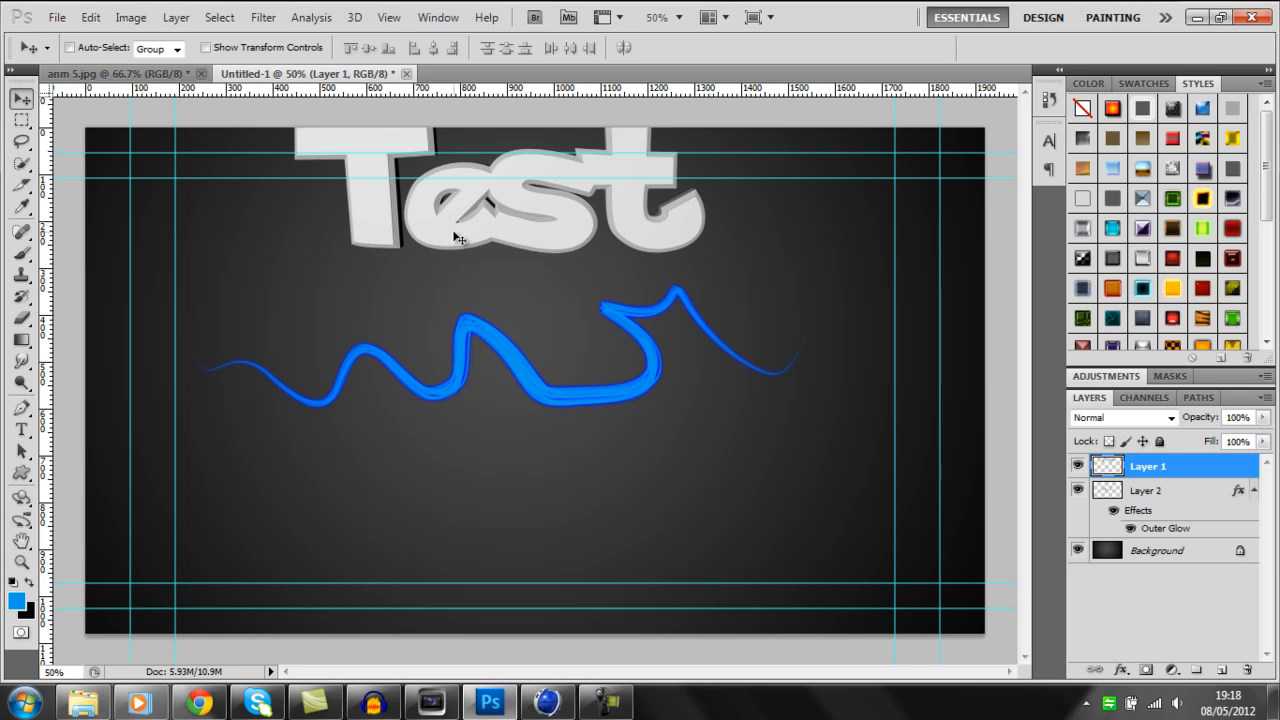
left_click_drag(1177, 462, 1184, 540)
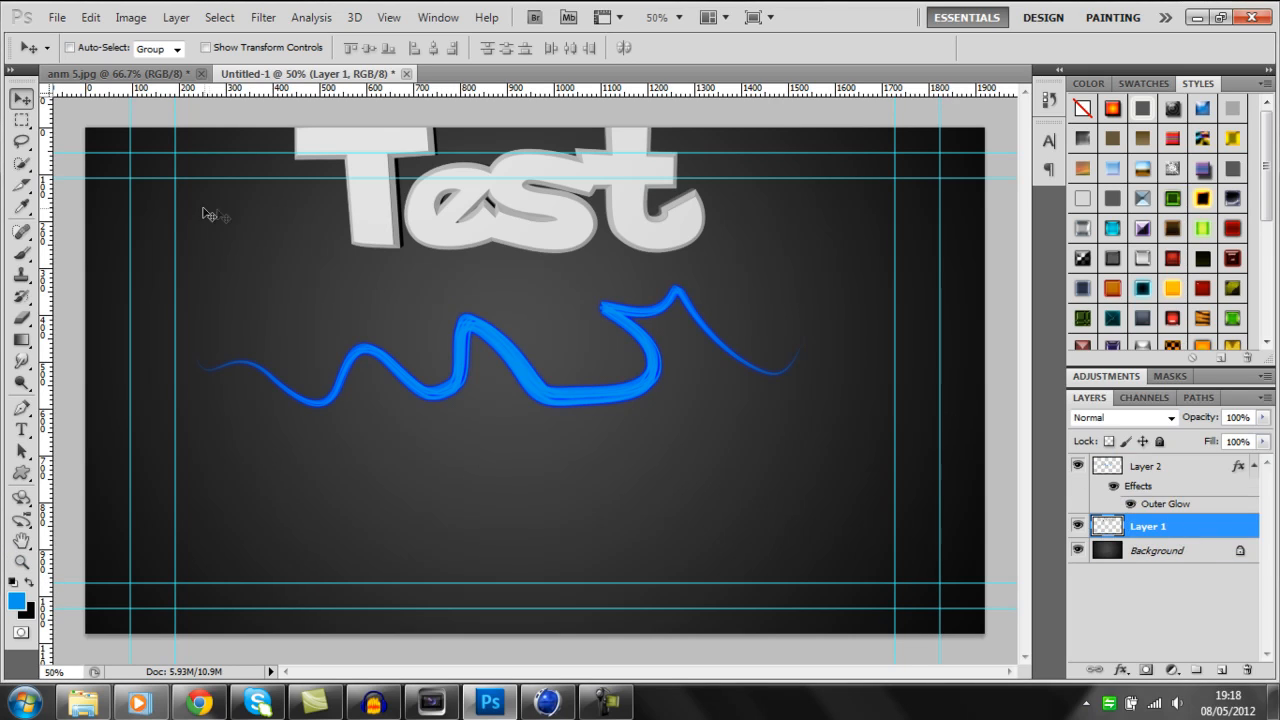
- Set the foreground colour to bright red f90000
left_click(17, 600)
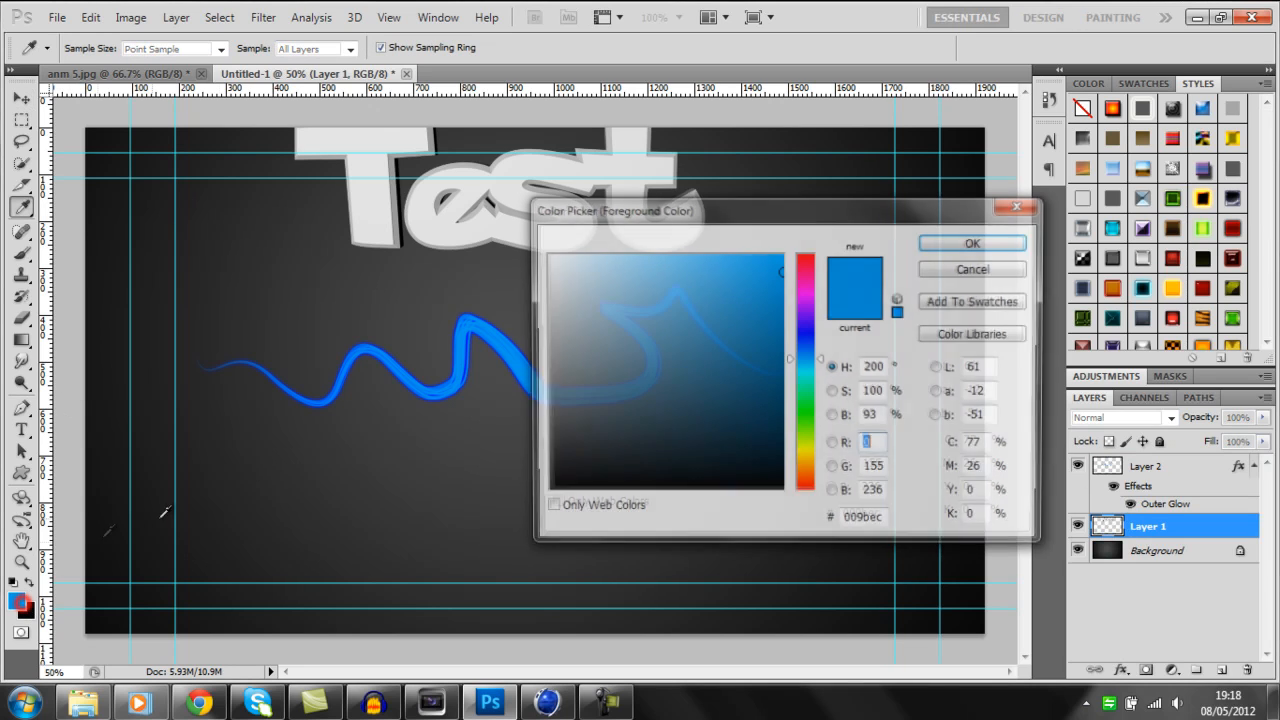
left_click_drag(814, 305, 787, 253)
left_click(770, 268)
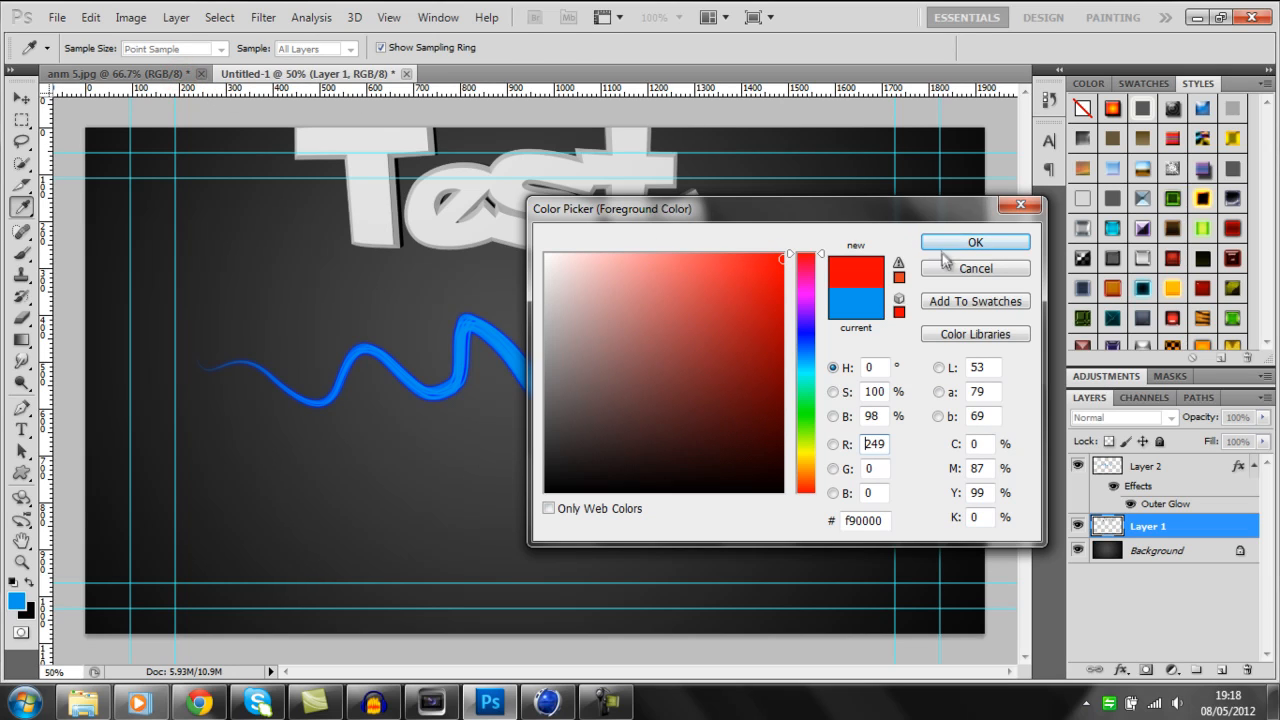
left_click(938, 244)
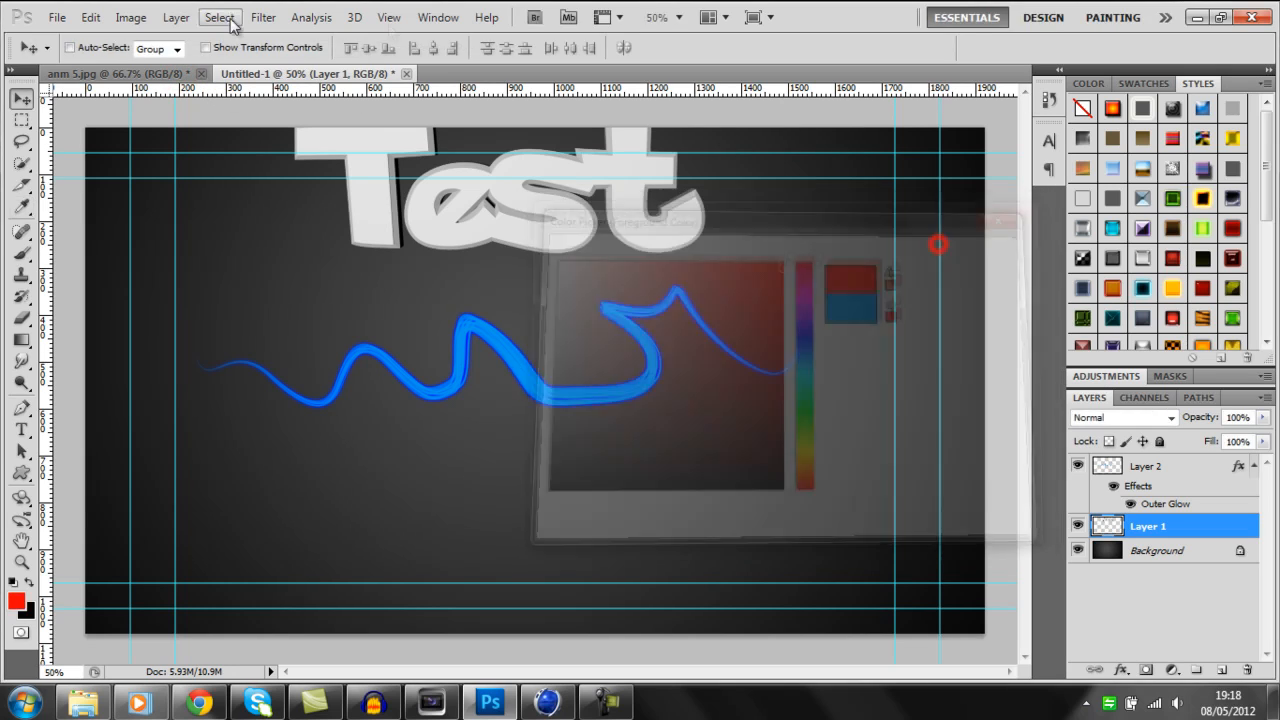
- Check the red strand in anm 5.jpg, and add a new layer directly above Layer 1 in Untitled-1
left_click(140, 73)
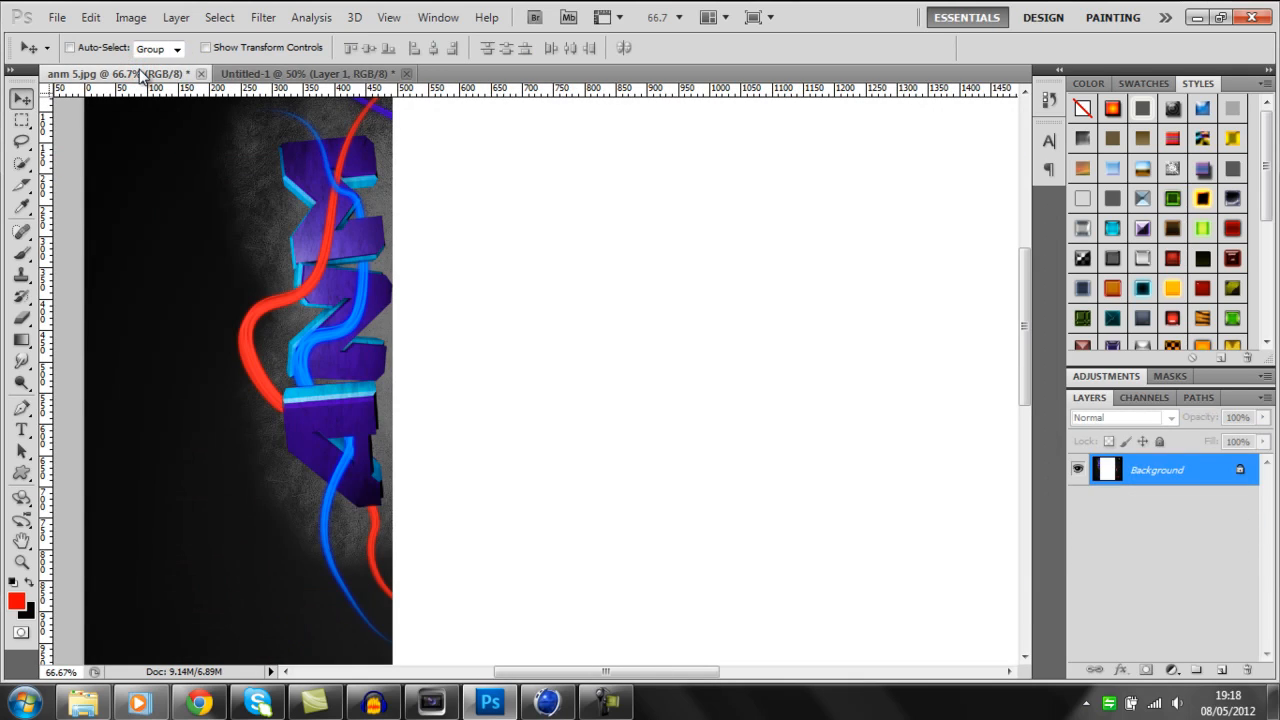
left_click(253, 76)
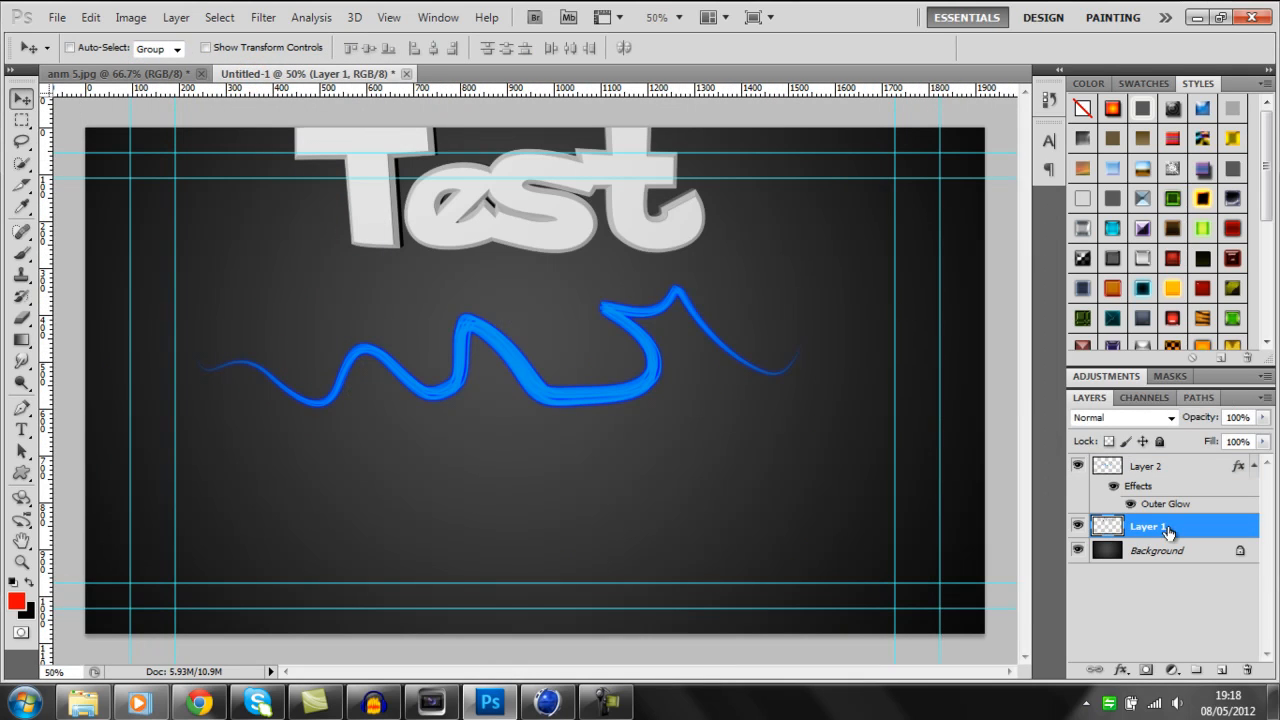
left_click(1214, 670)
- Add an Outer Glow effect to Layer 3 and set the glow colour to dark red b80000
left_click(1121, 670)
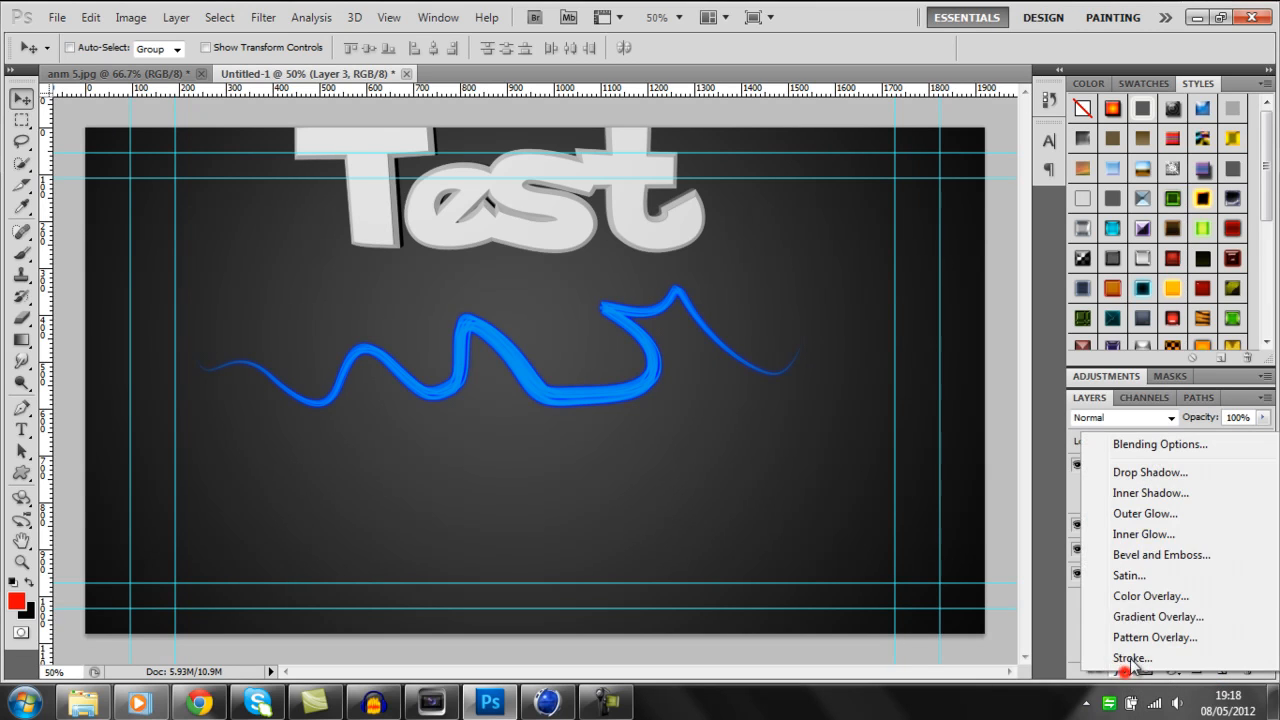
left_click(1147, 507)
left_click(907, 241)
left_click(800, 295)
left_click(800, 256)
left_click(767, 318)
mouse_move(767, 318)
left_mouse_down()
mouse_move(791, 346)
mouse_move(788, 320)
left_mouse_up()
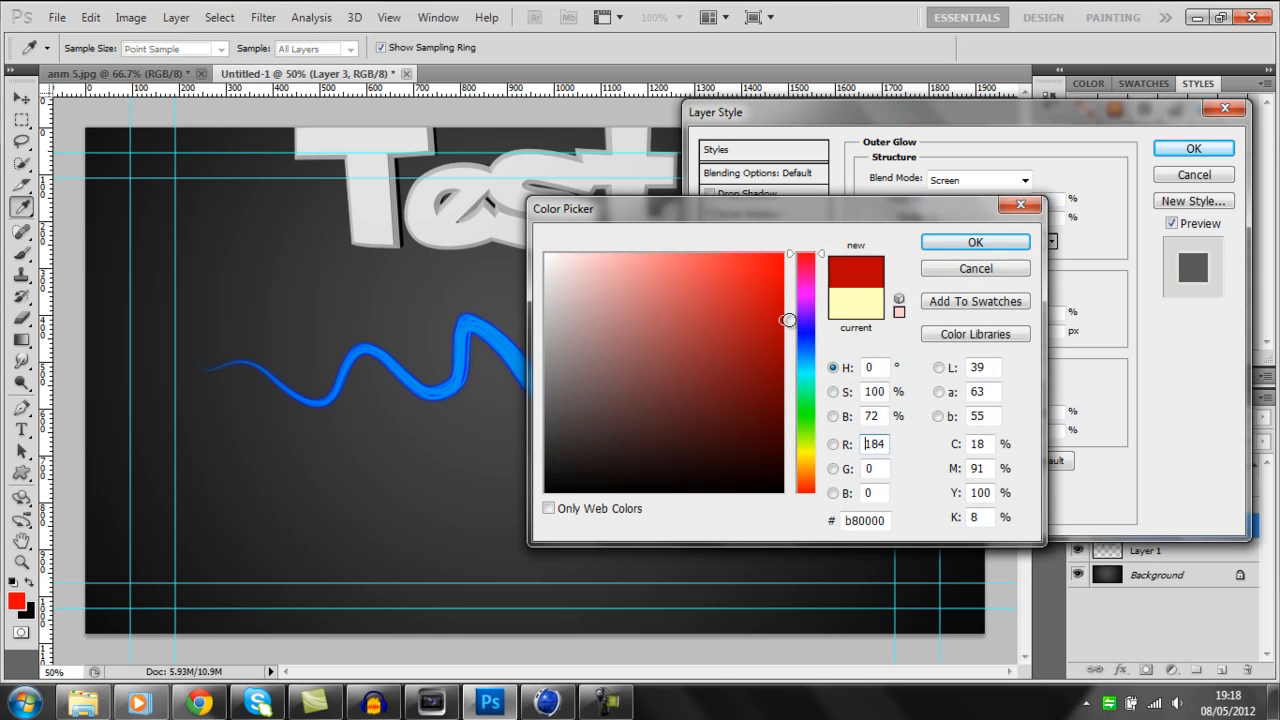
left_click(968, 242)
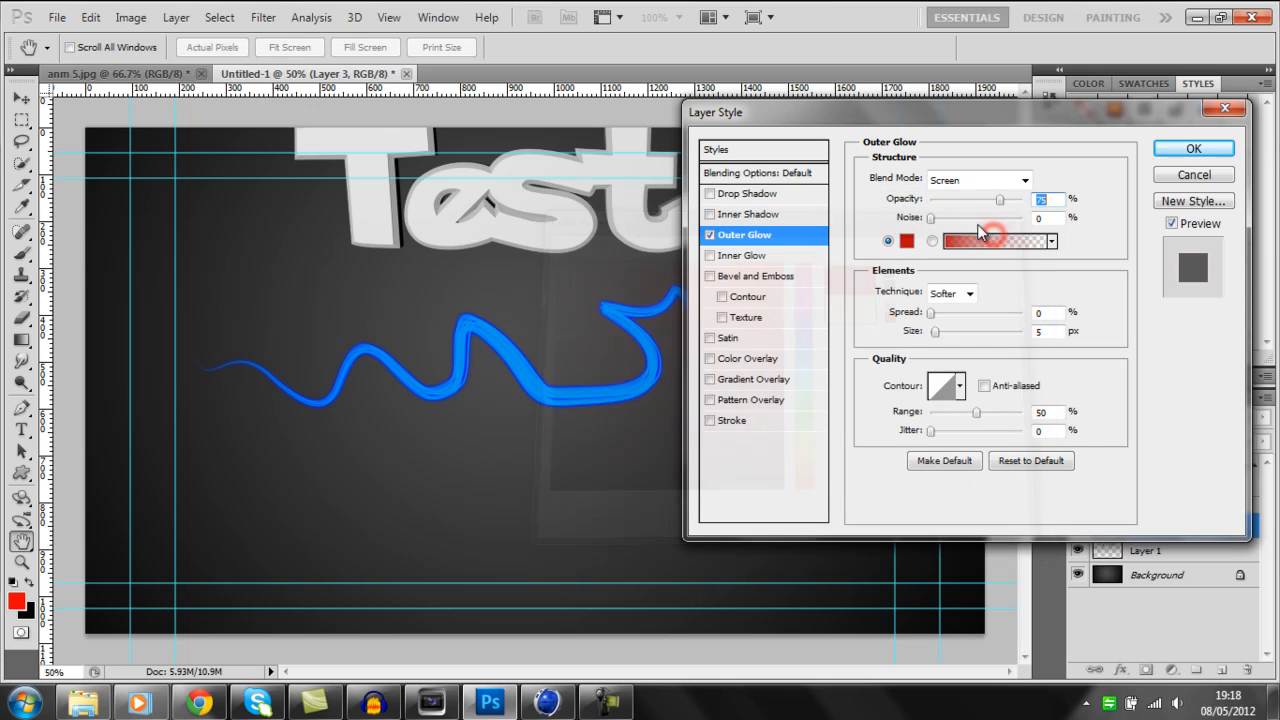
- Set the red outer glow to 100% opacity, Normal blend mode and a size of 8 px, and apply it
left_click_drag(1000, 200, 1022, 194)
left_click(1024, 180)
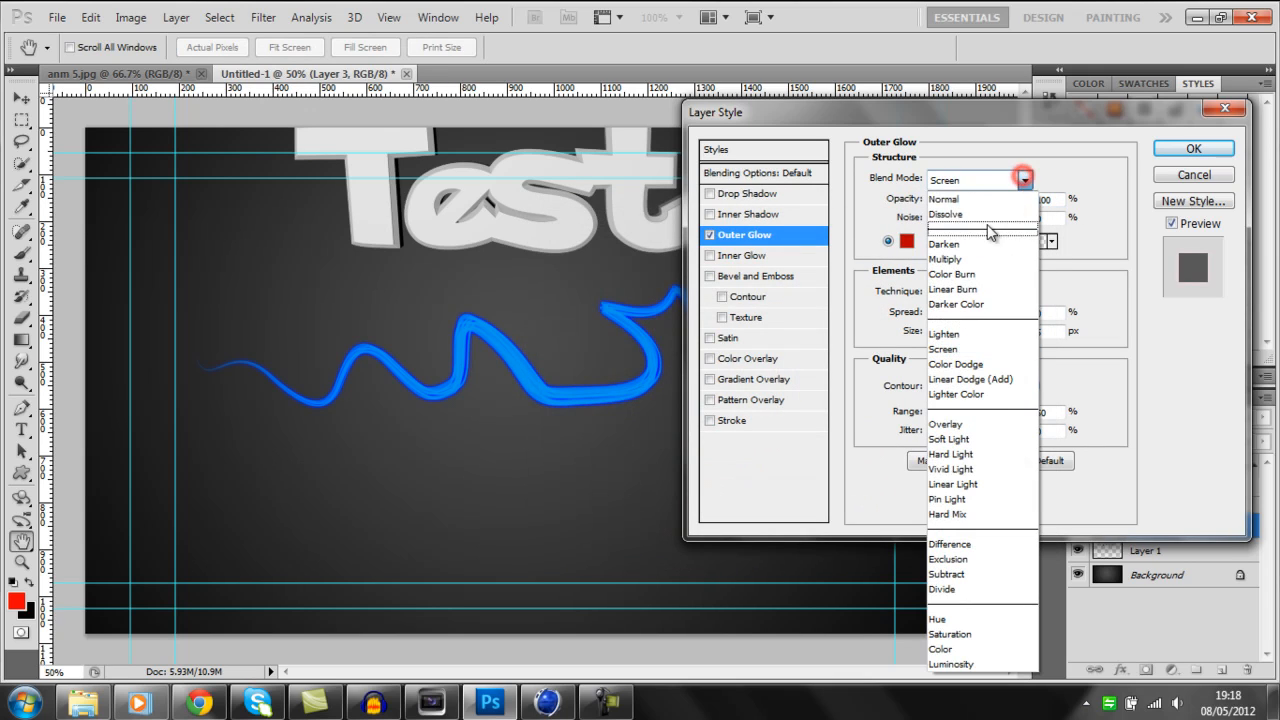
left_click(968, 200)
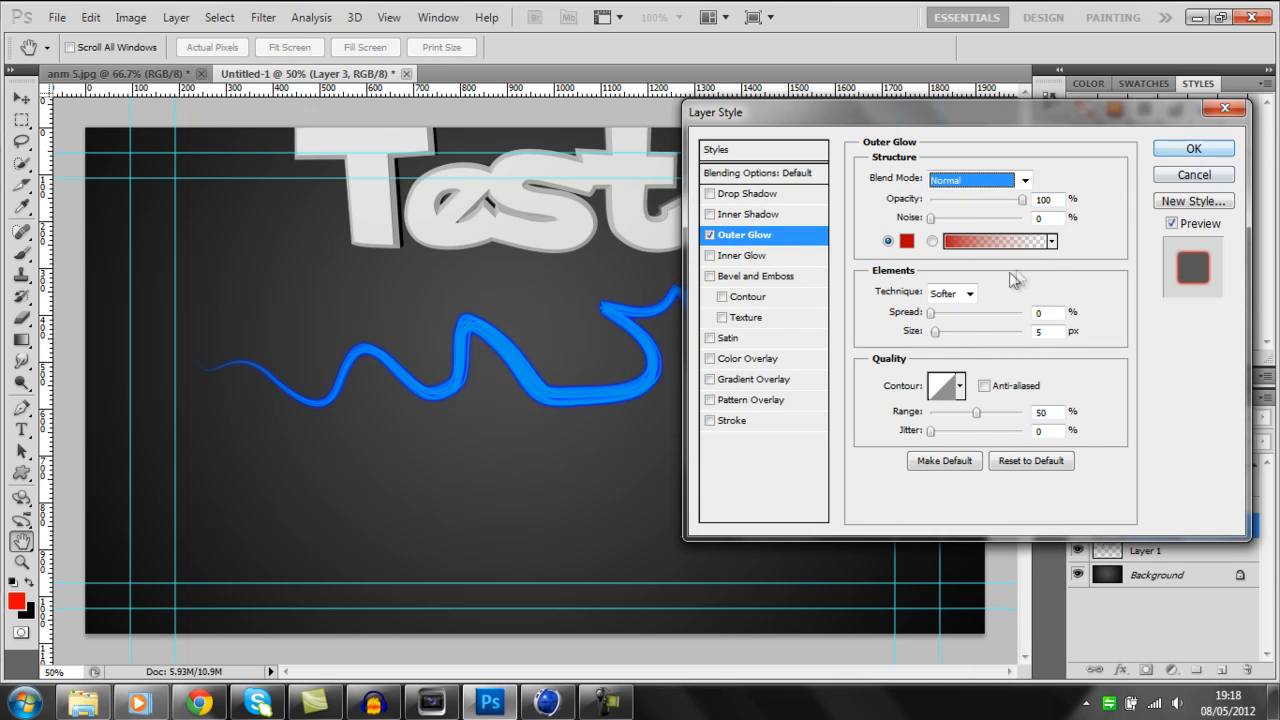
left_click_drag(936, 332, 940, 332)
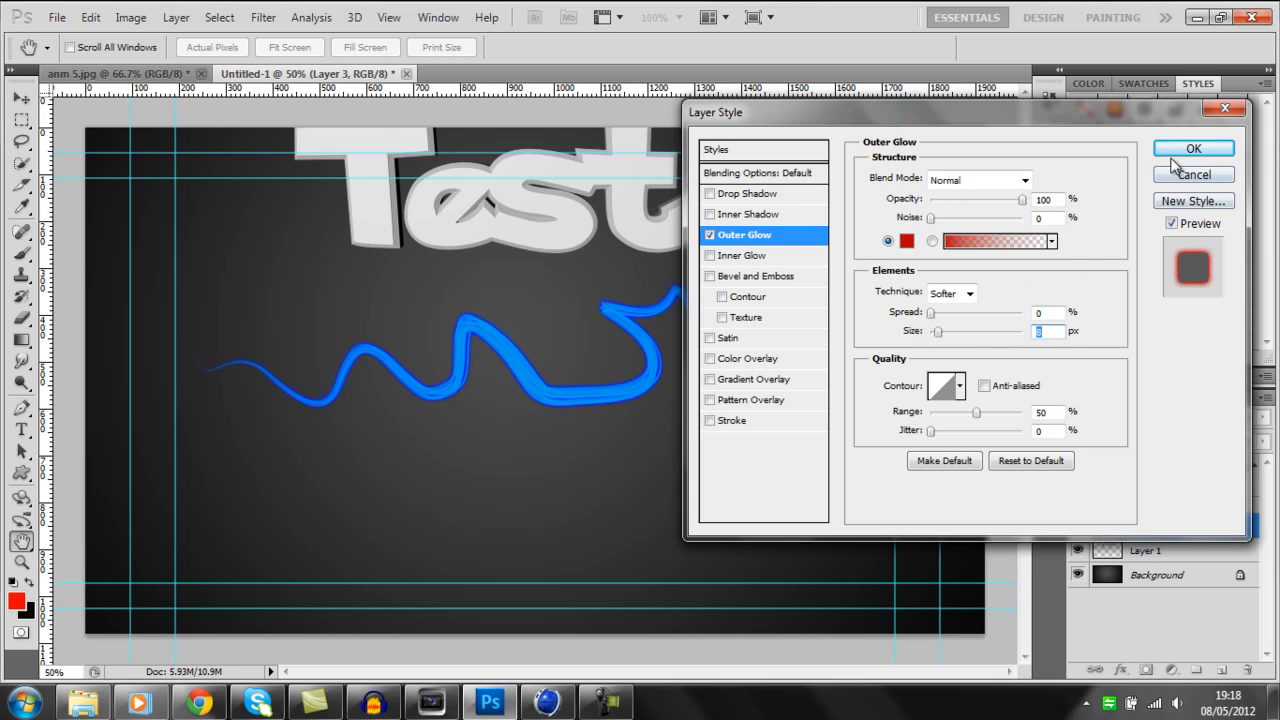
left_click(1171, 152)
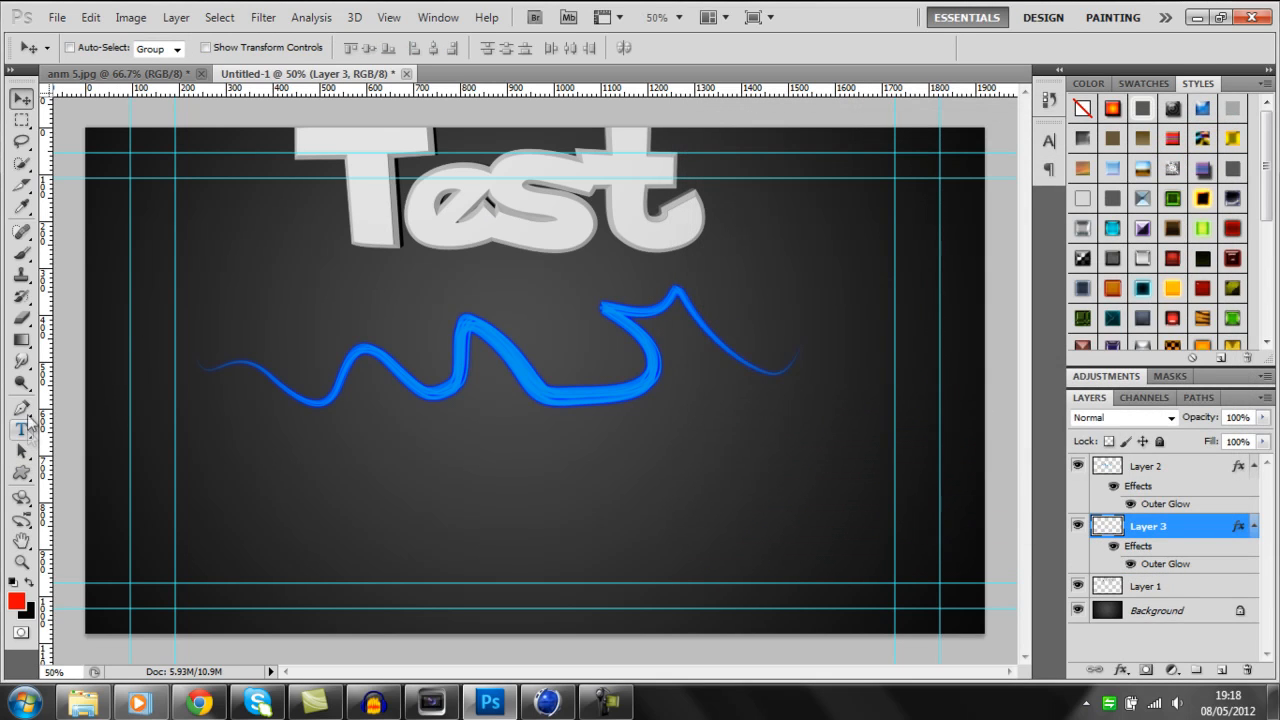
- Activate the Pen tool and check in anm 5.jpg how the blue strand runs off the image's lower edge
left_click(22, 410)
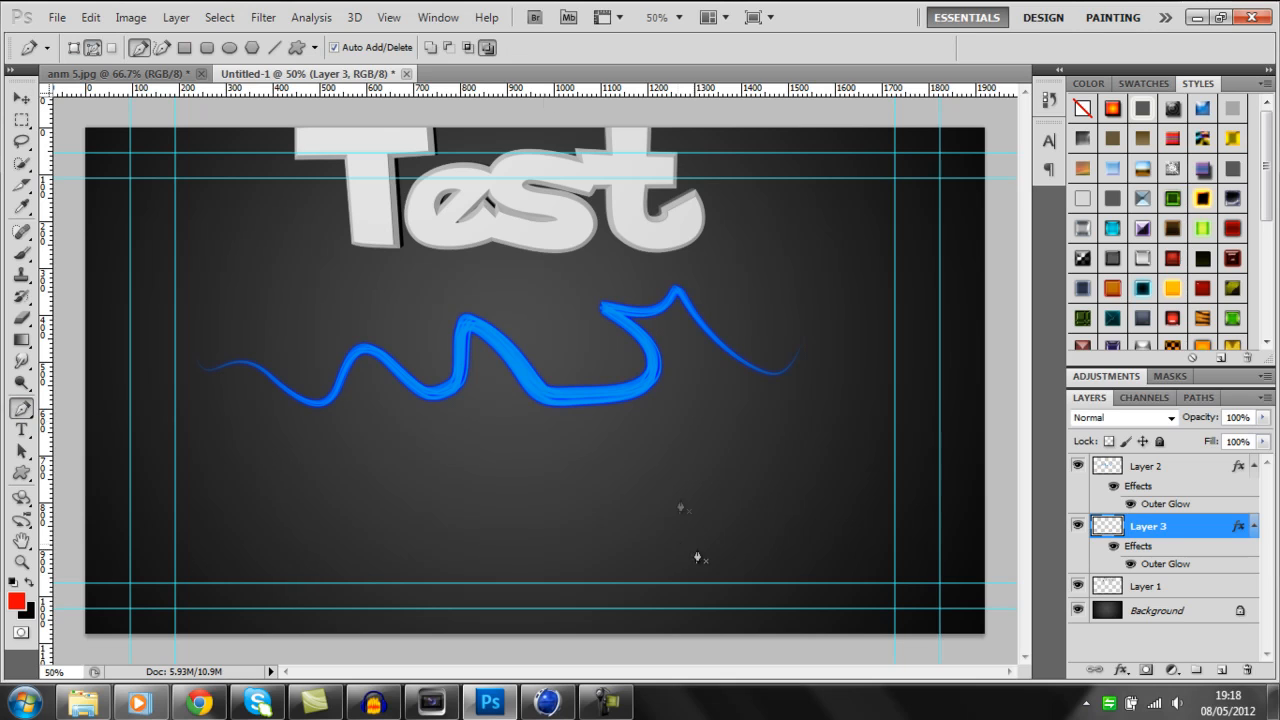
left_click(146, 74)
left_click_drag(1020, 334, 997, 466)
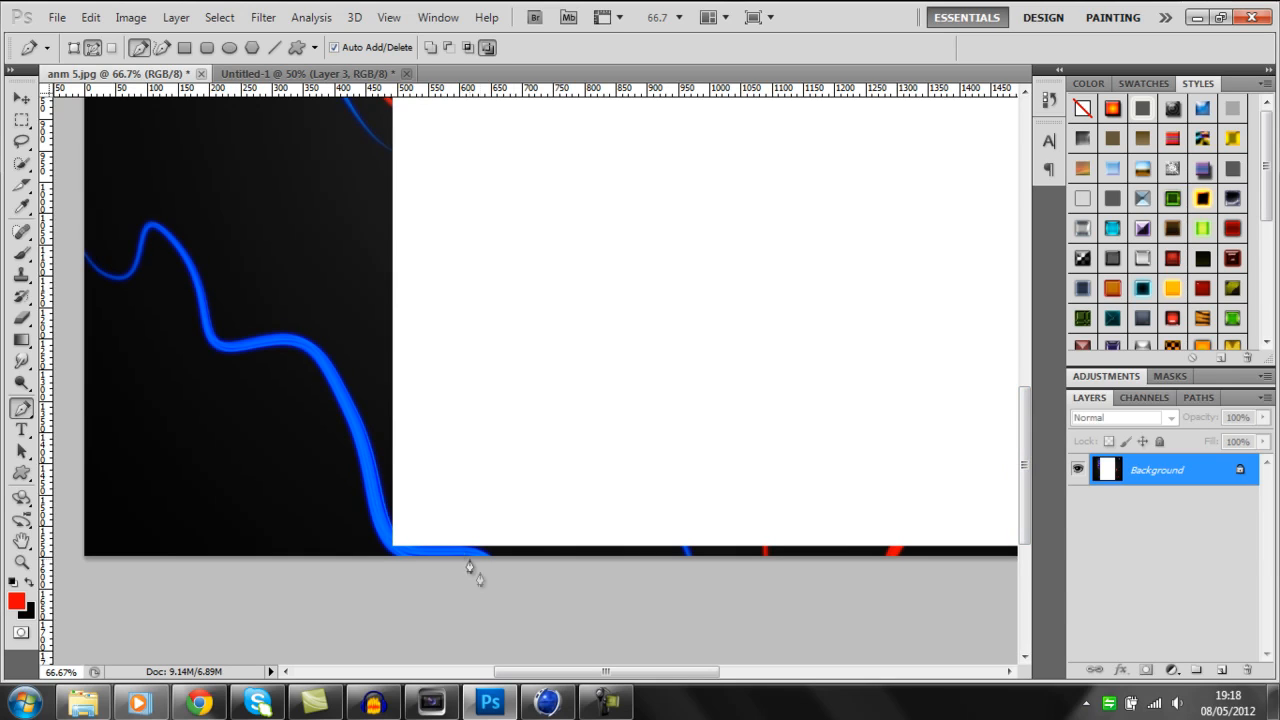
left_click(276, 74)
- Draw a wavy Pen path in Untitled-1 from near the canvas's left edge diagonally down past its lower edge, continuing below the canvas
left_click(96, 396)
left_click_drag(158, 427, 223, 525)
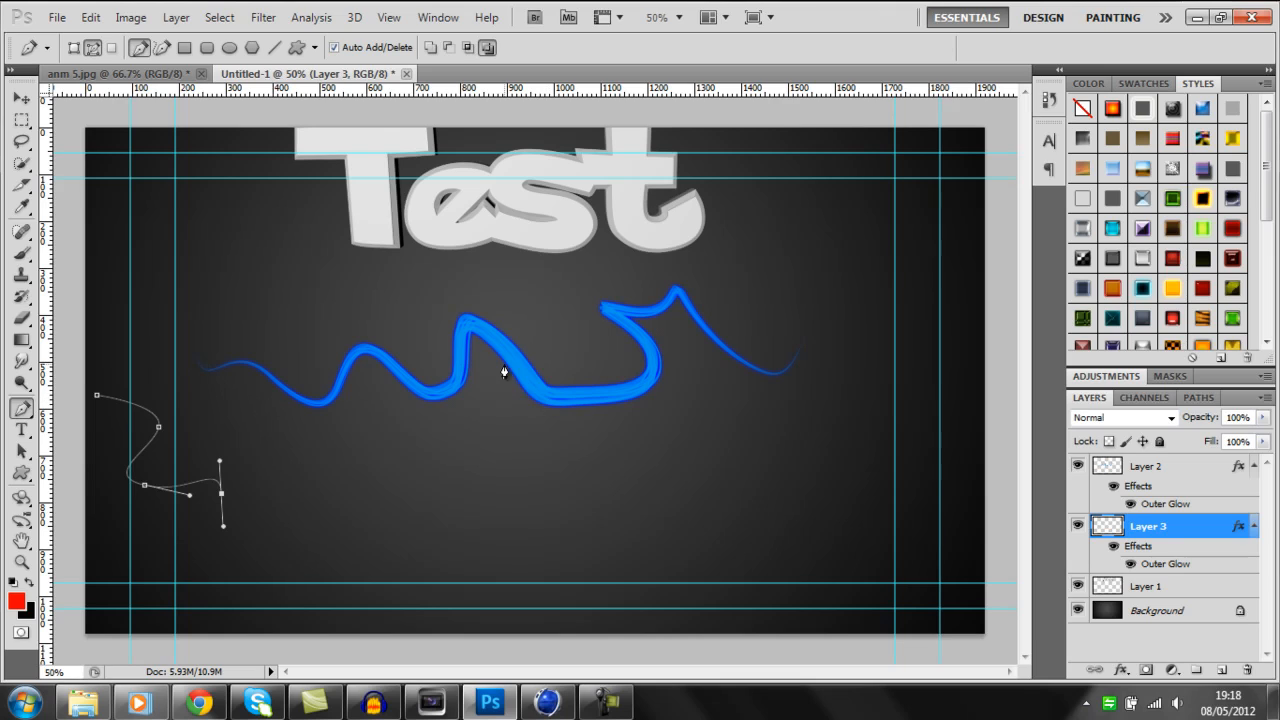
left_click_drag(248, 529, 355, 626)
left_click(374, 647)
left_click_drag(403, 662, 421, 662)
left_click(459, 660)
left_click(470, 658)
left_click(481, 659)
left_click(490, 663)
left_click(500, 663)
left_click(516, 659)
left_click(522, 657)
left_click(533, 655)
left_click(586, 658)
left_click(599, 660)
left_click(583, 651)
left_click(625, 656)
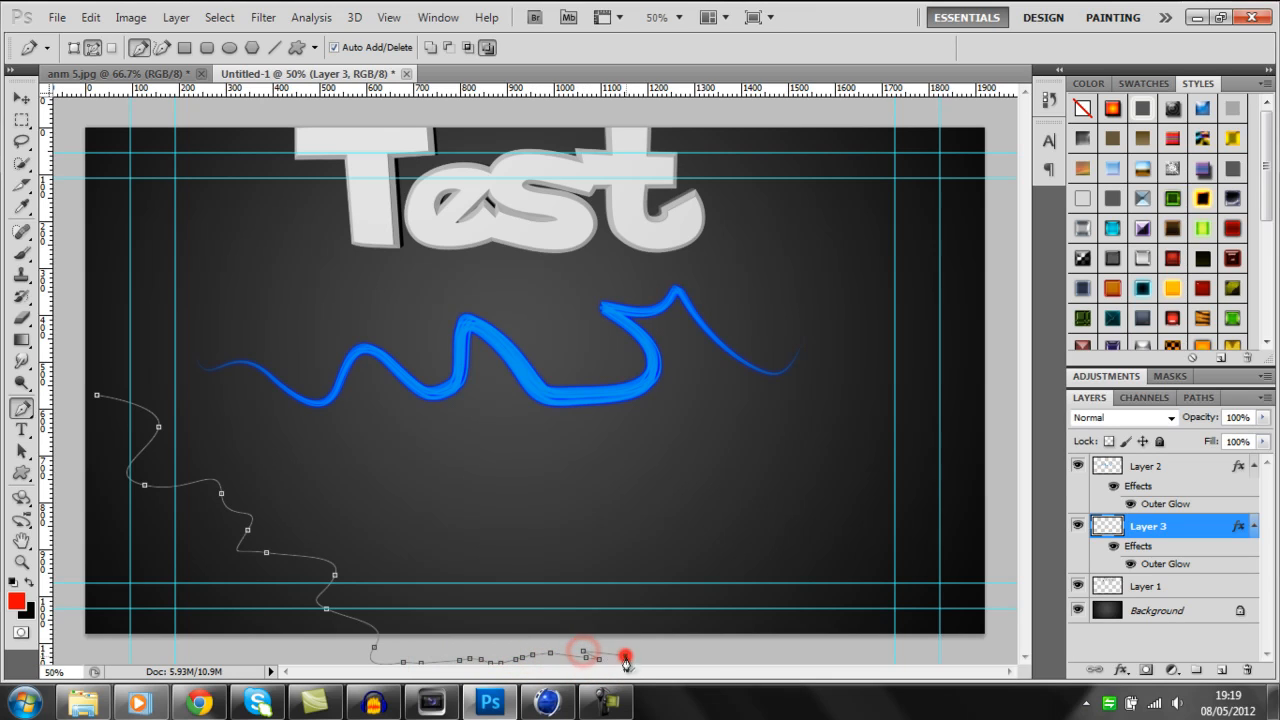
left_click(637, 658)
left_click(660, 651)
- Try stroking the wavy path on Layer 3 with the bright red brush, and undo the stroke
right_click(402, 493)
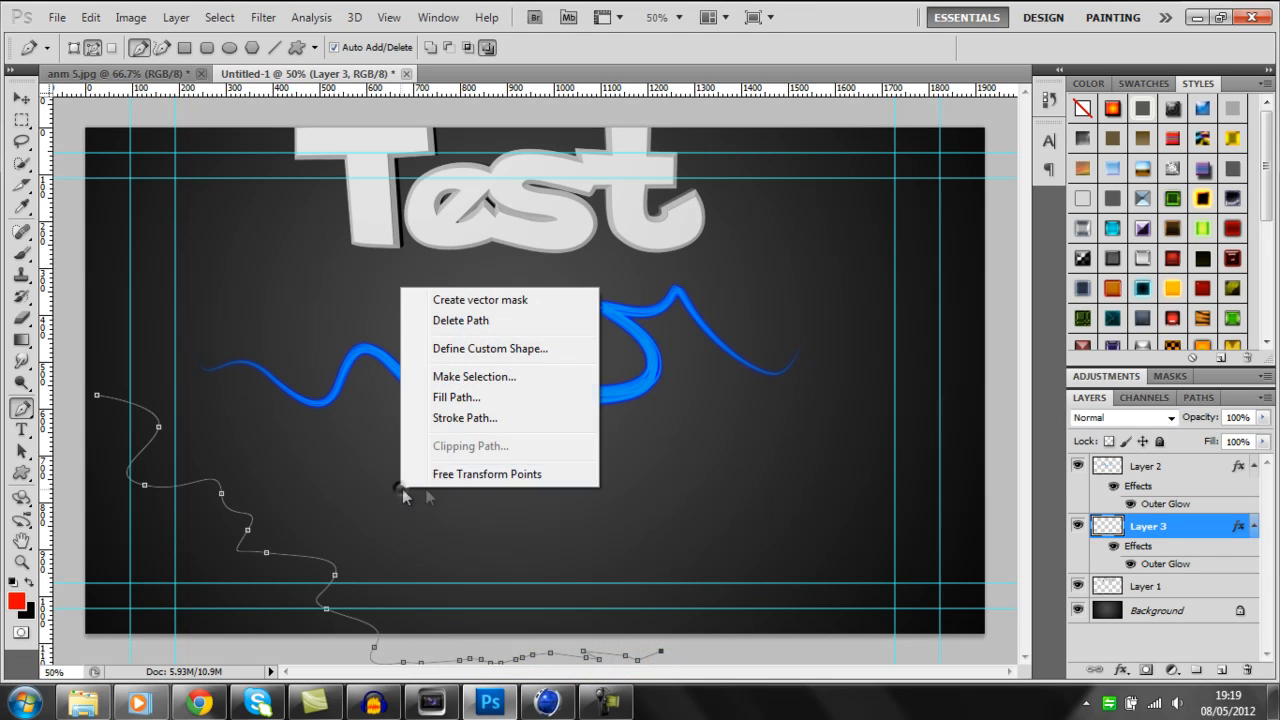
left_click(463, 418)
left_click(764, 243)
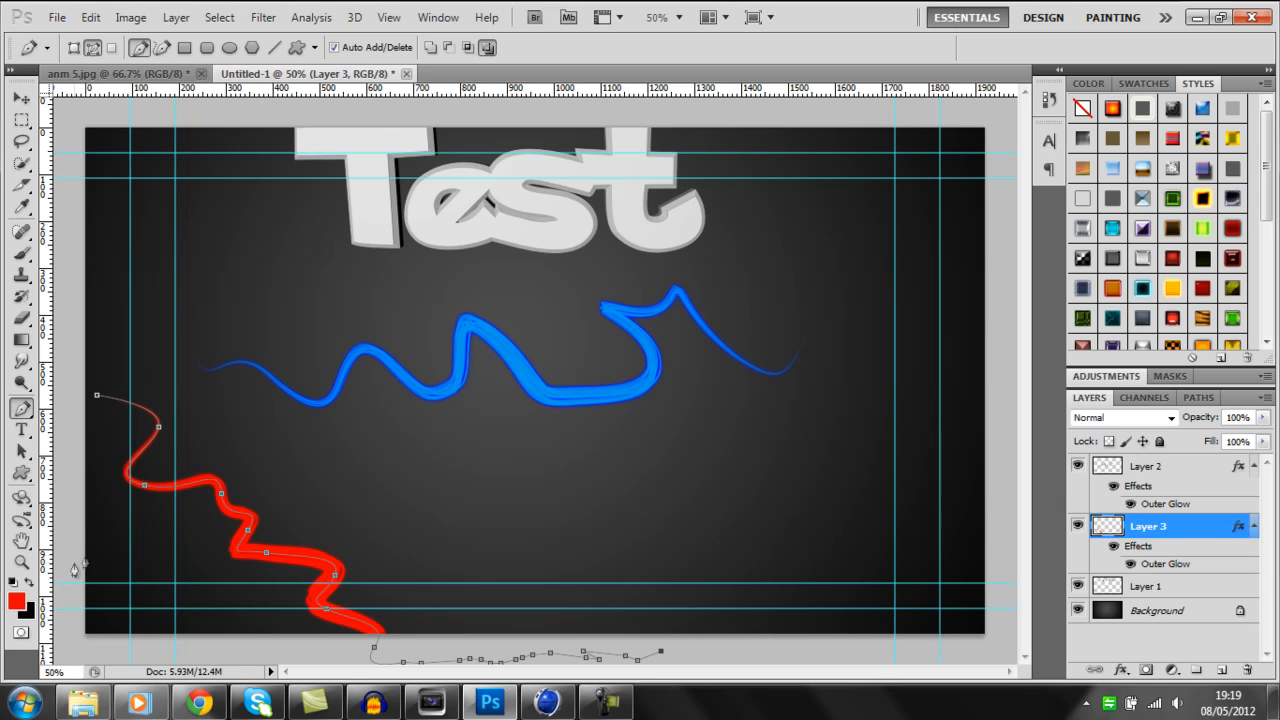
left_click(91, 17)
left_click(122, 30)
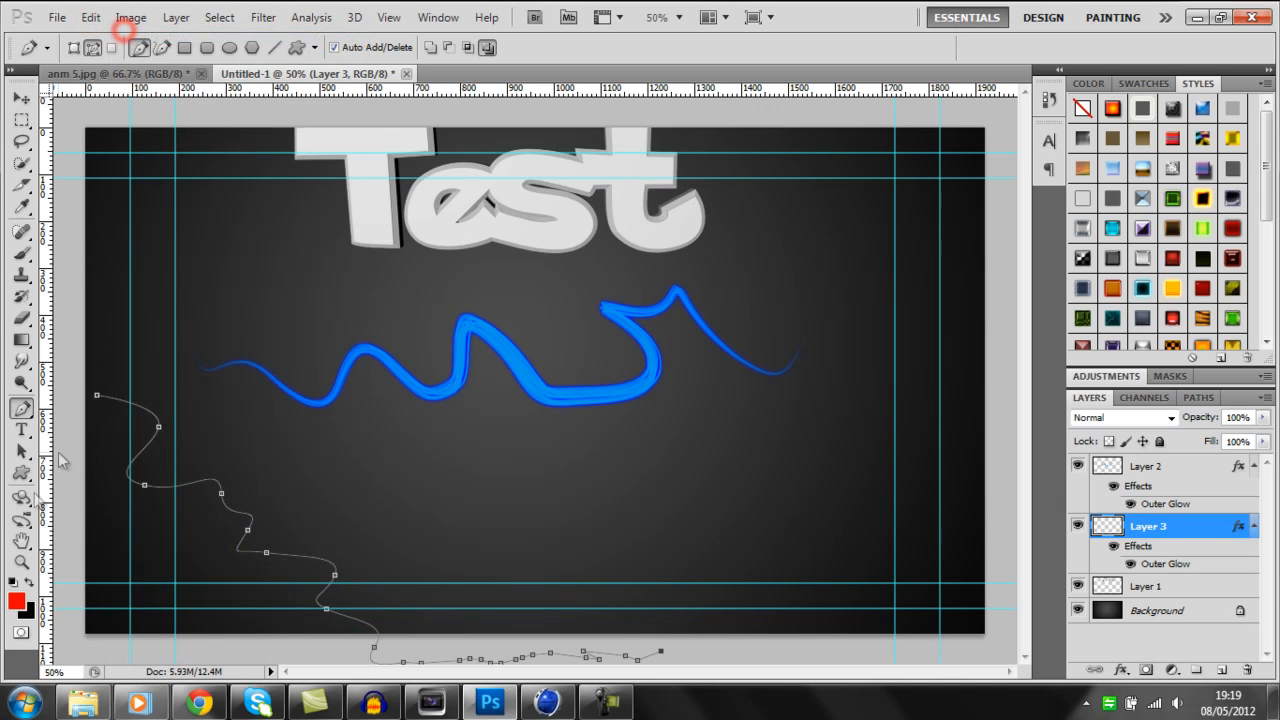
- Set the foreground colour to lighter red fa3636 and stroke the wavy path on Layer 3 with the brush
left_click(16, 601)
left_click_drag(733, 262, 732, 258)
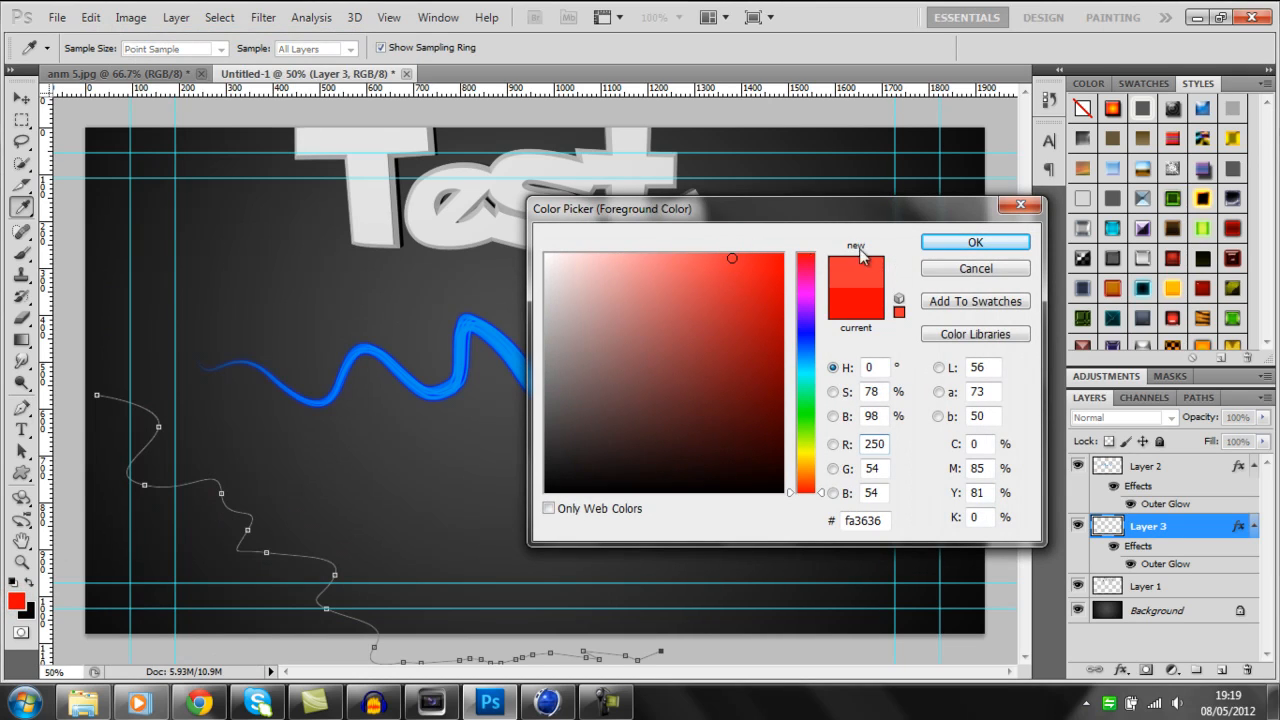
left_click(922, 248)
right_click(447, 496)
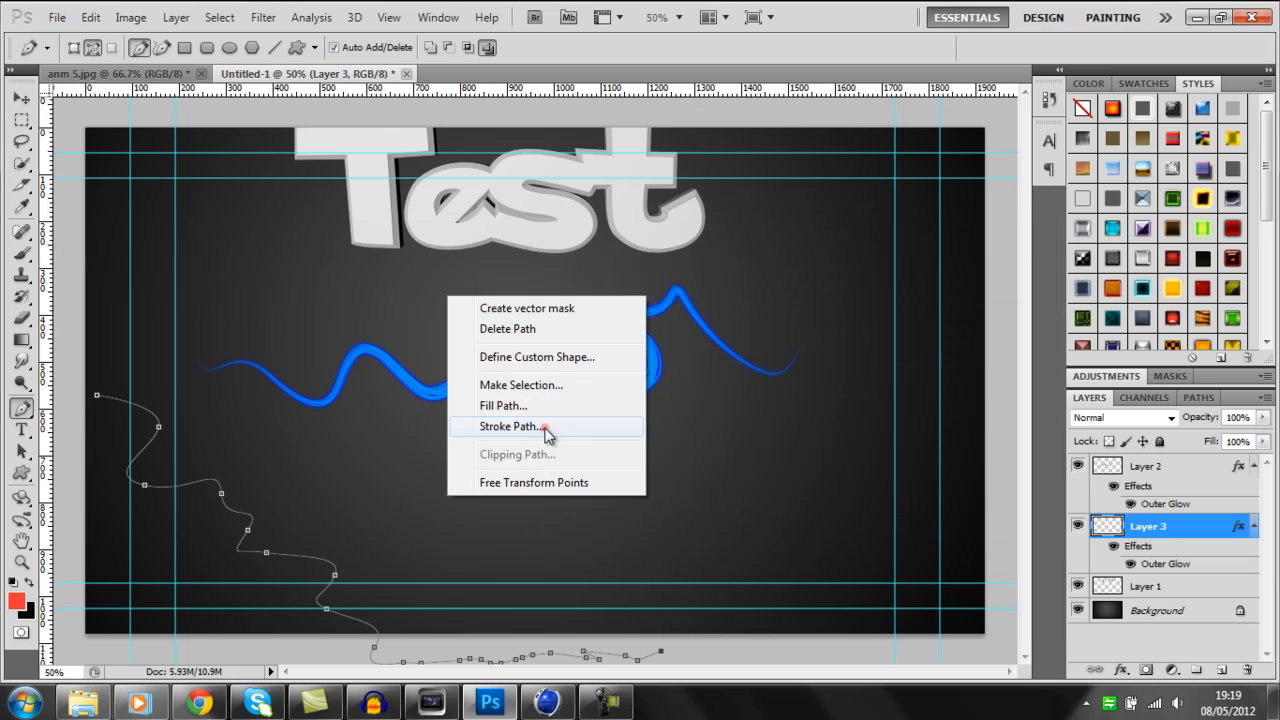
left_click(545, 428)
left_click(722, 240)
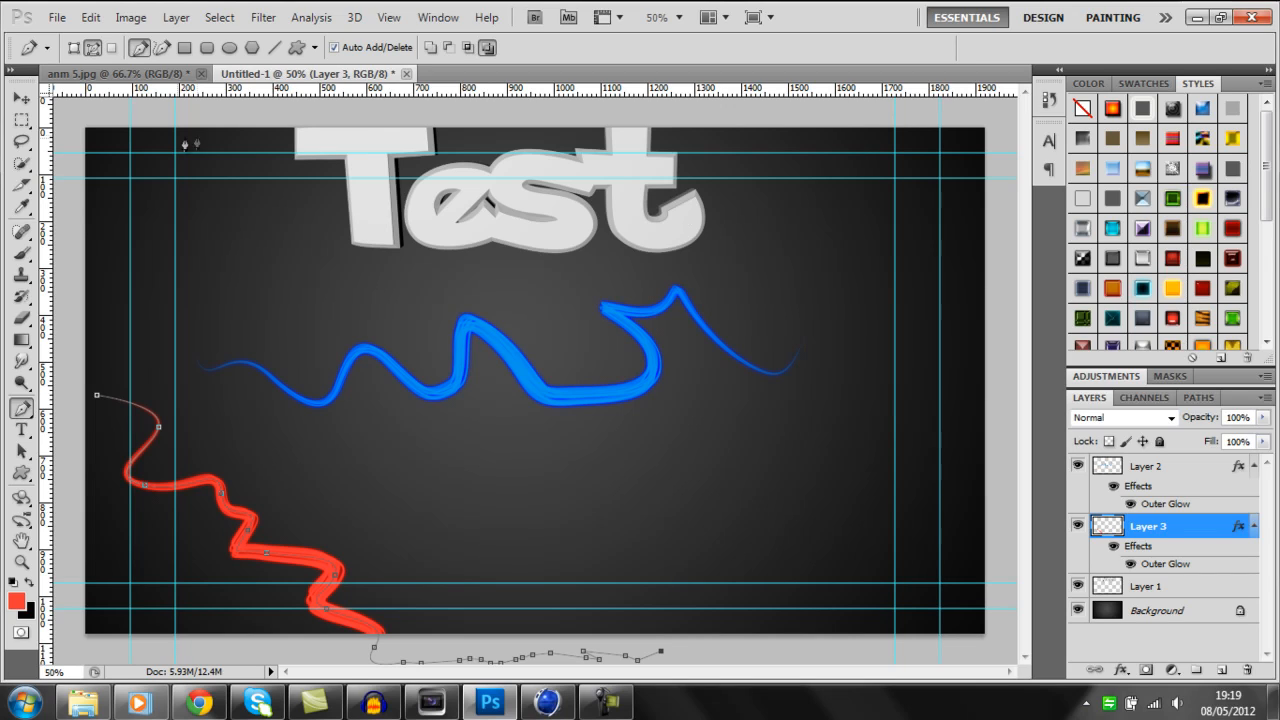
- Delete the work path and move the red strand on Layer 3 left so its bend meets the canvas's left edge
left_click(21, 98)
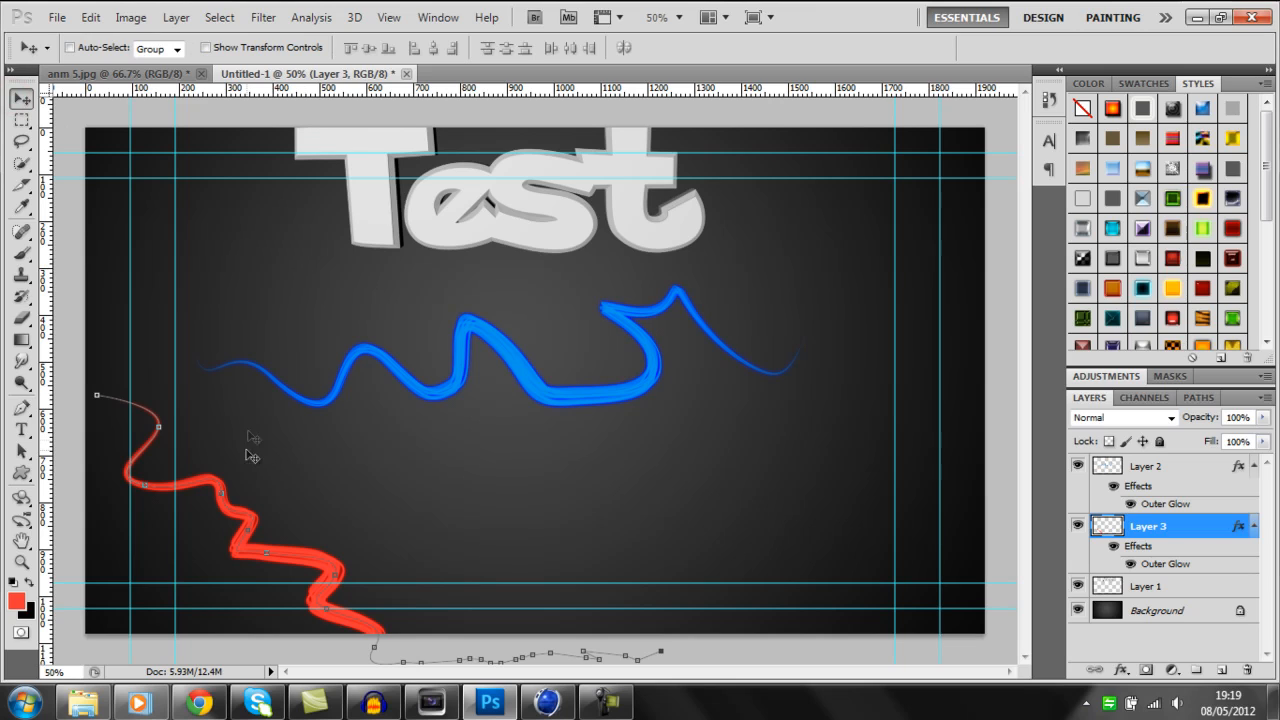
left_click(21, 408)
right_click(326, 370)
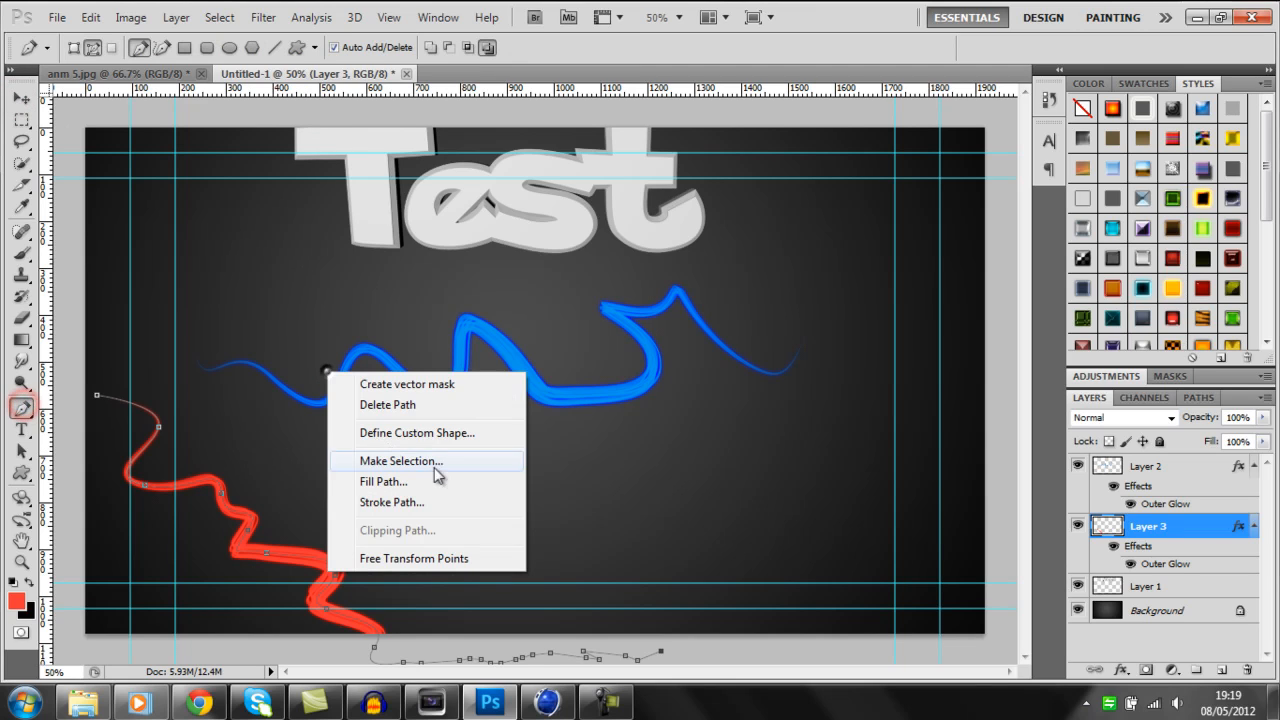
left_click(415, 405)
key("v")
left_click_drag(537, 231, 529, 249)
mouse_move(260, 451)
left_mouse_down()
mouse_move(216, 400)
mouse_move(221, 416)
left_mouse_up()
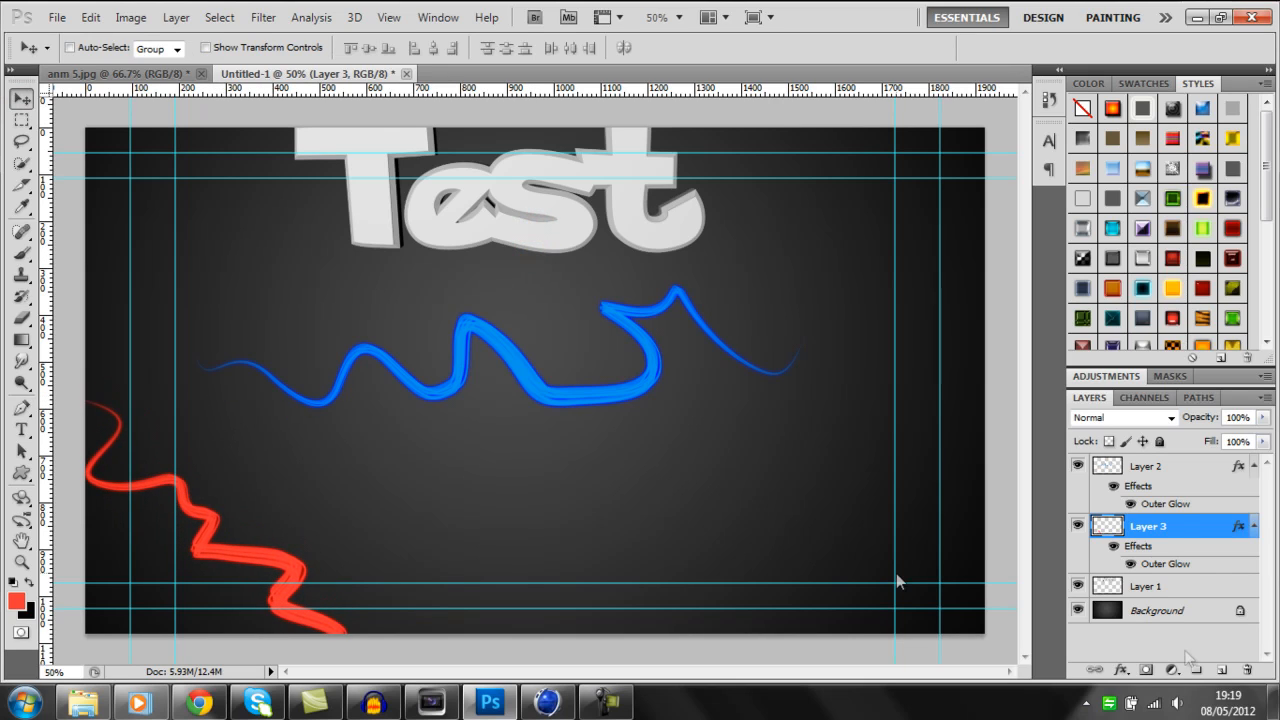
- Move the Test text on Layer 1 down so it sits behind the blue strand
left_click(1170, 588)
left_click_drag(525, 209, 525, 362)
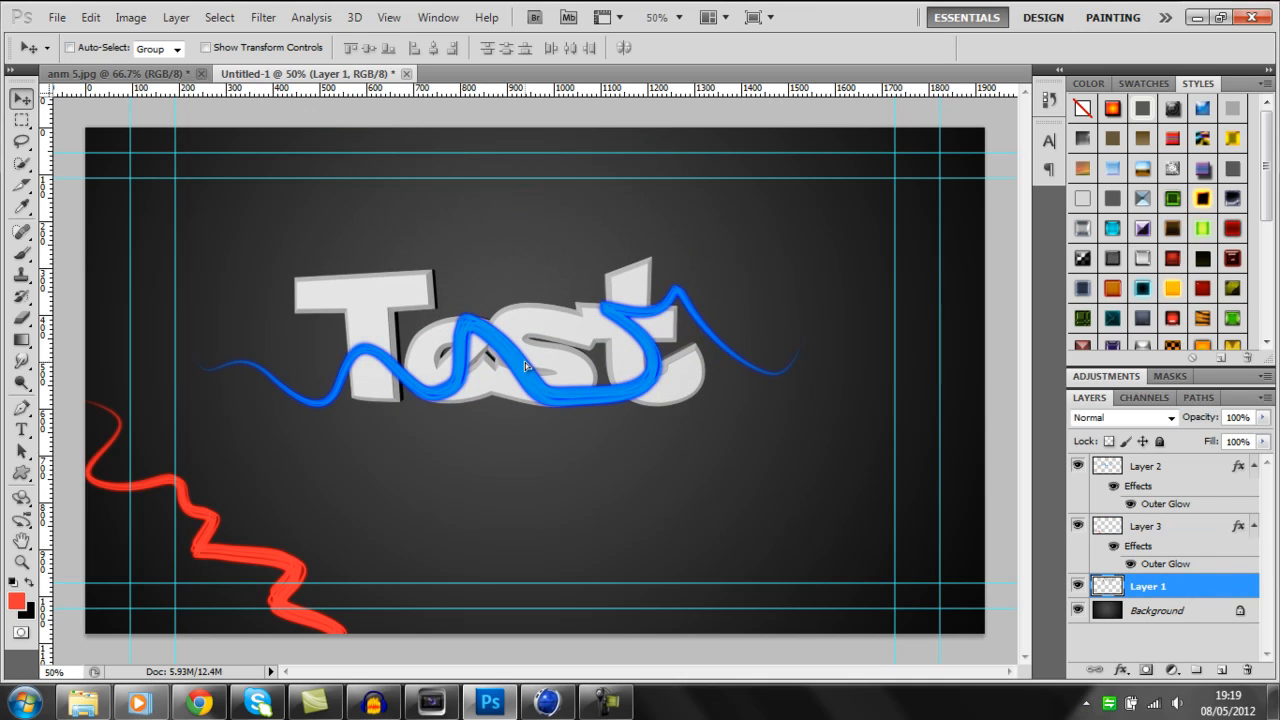
left_click_drag(546, 352, 547, 360)
- Examine how the red and blue strands weave around the letters in anm 5.jpg
left_click(155, 73)
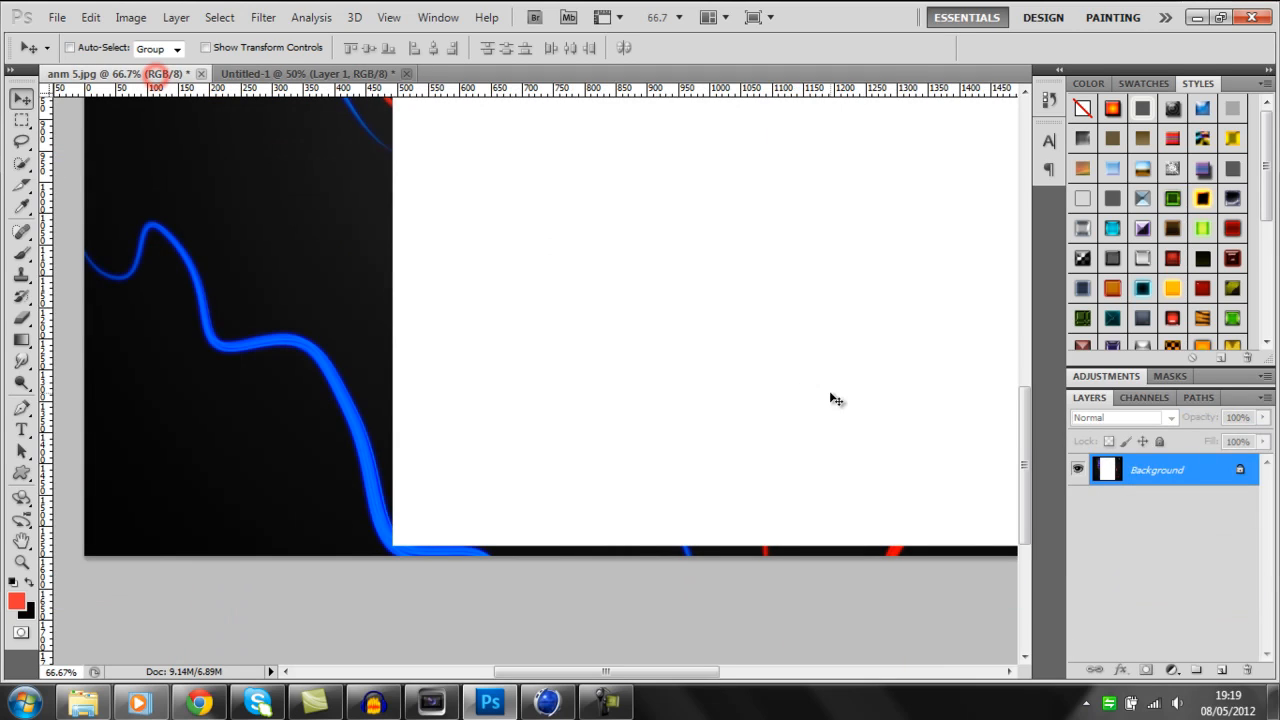
left_click_drag(1033, 430, 1028, 262)
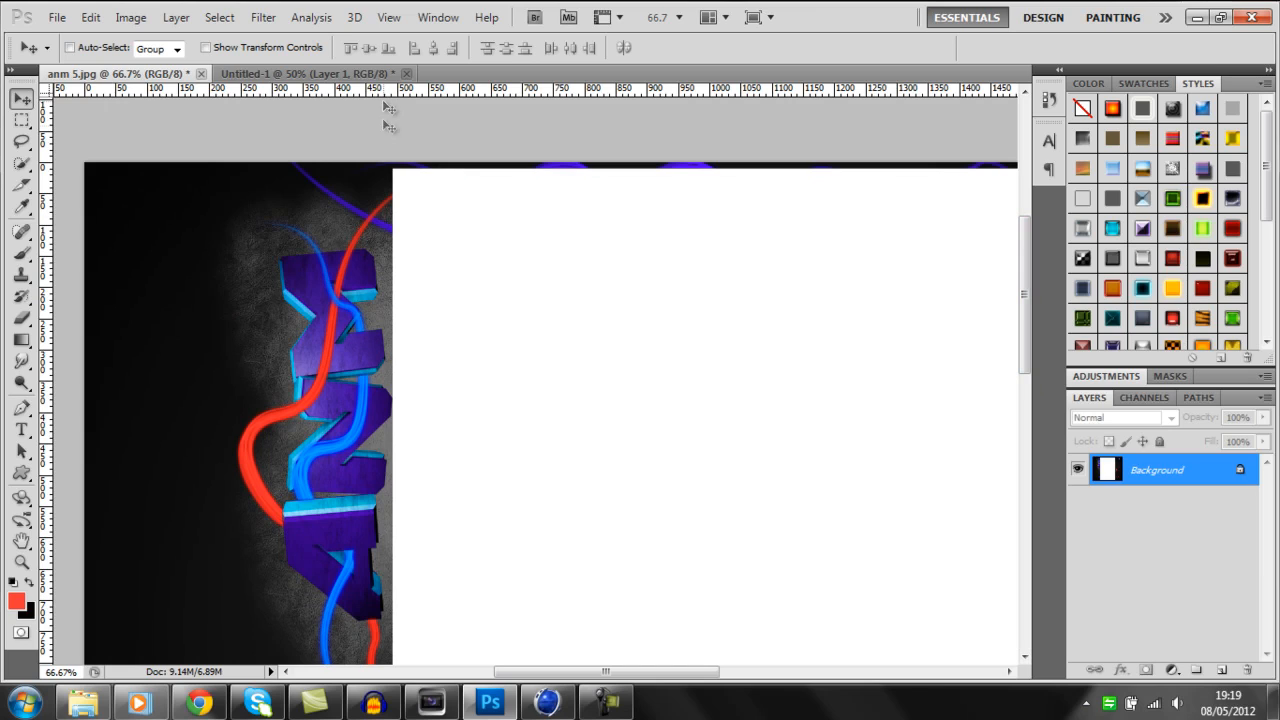
left_click(352, 70)
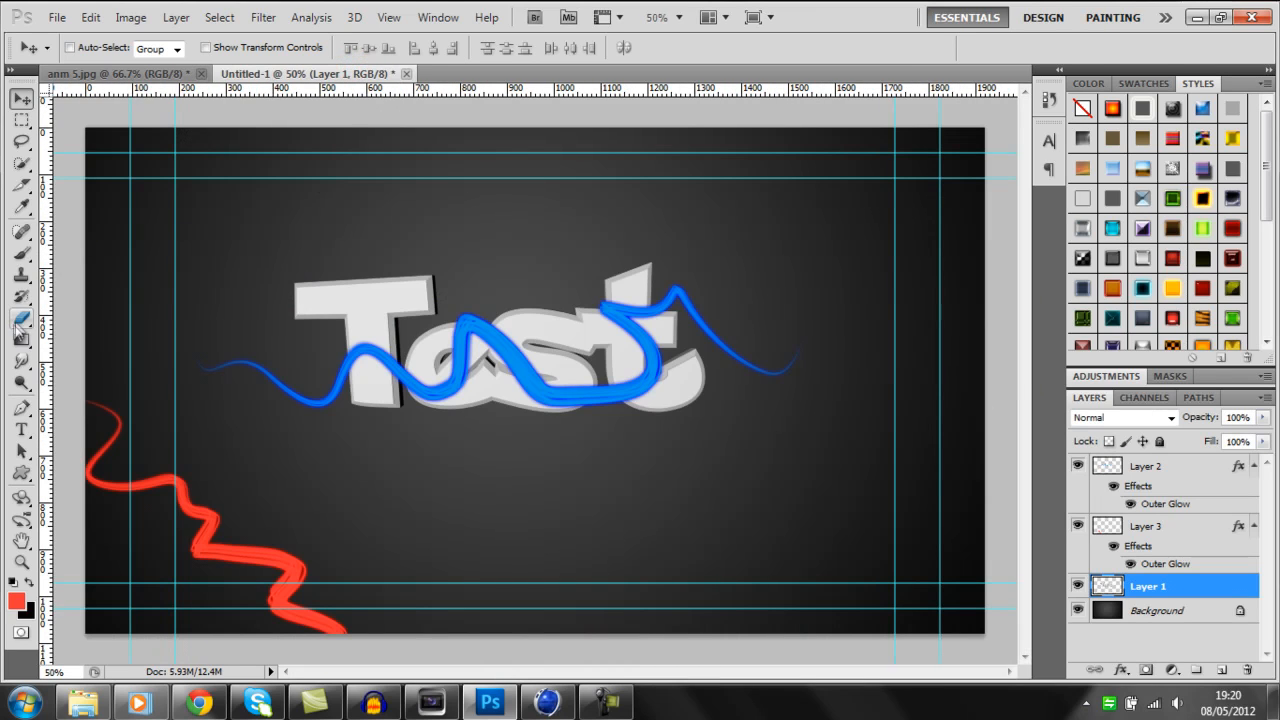
- Load the Test text outline from Layer 1 as a selection and erase parts of Layer 2's blue strand over the letters with the 47 px Eraser
left_click(18, 322)
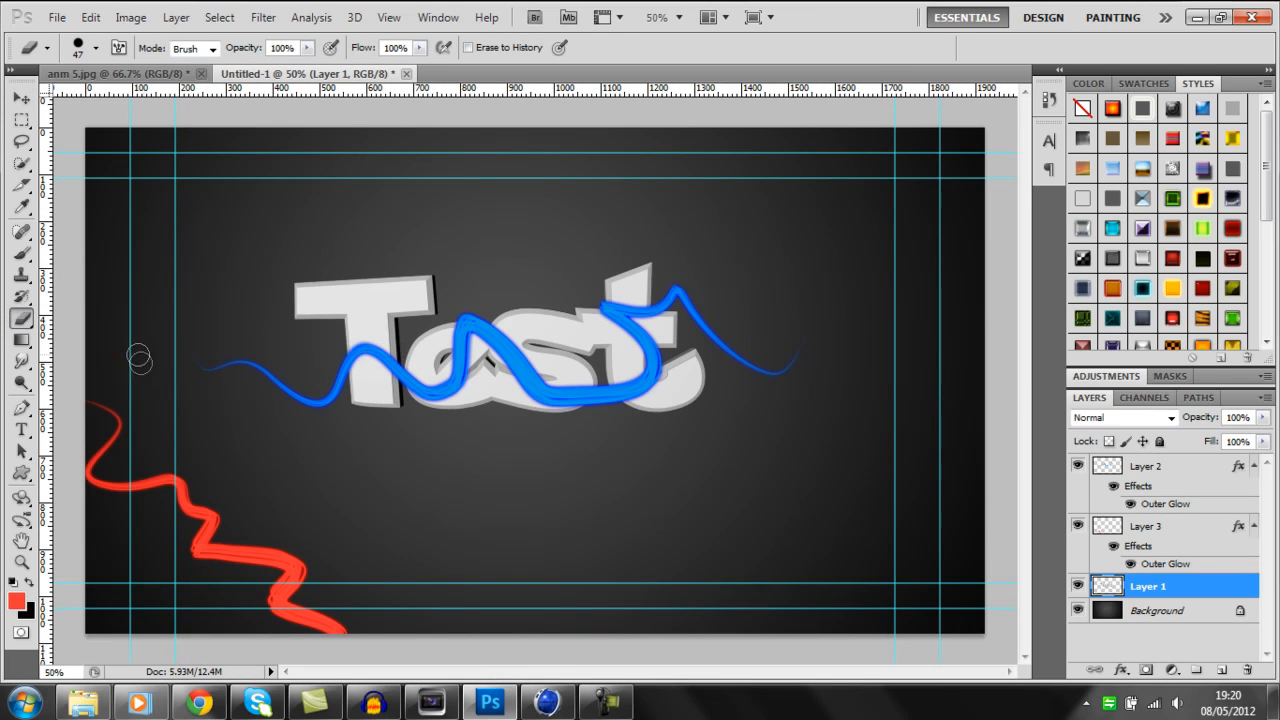
left_click(35, 324)
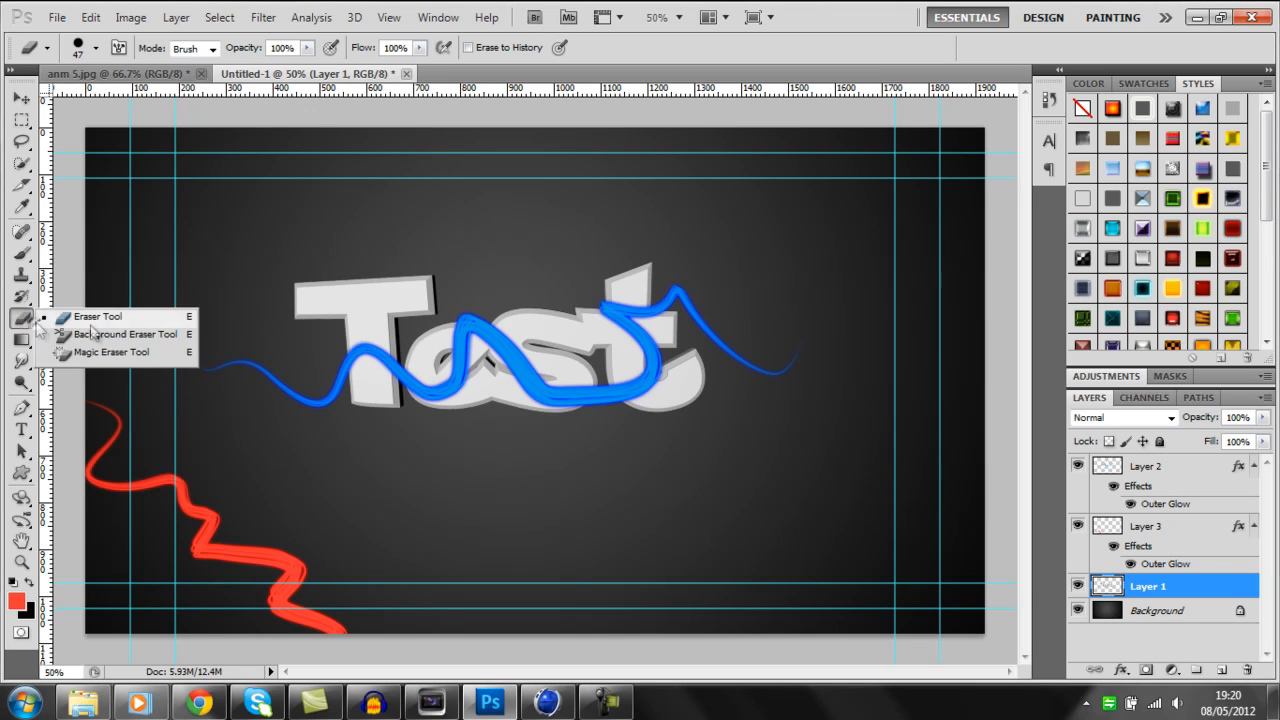
left_click(28, 322)
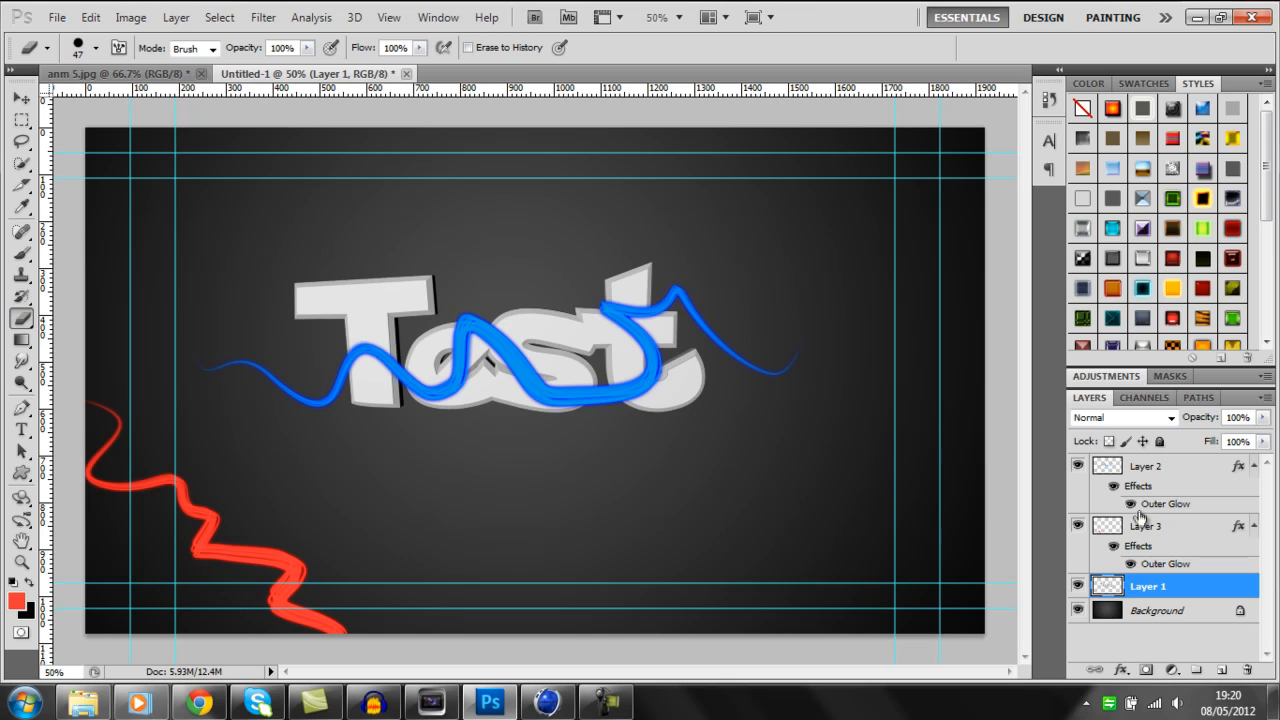
left_click(1104, 470, "ctrl")
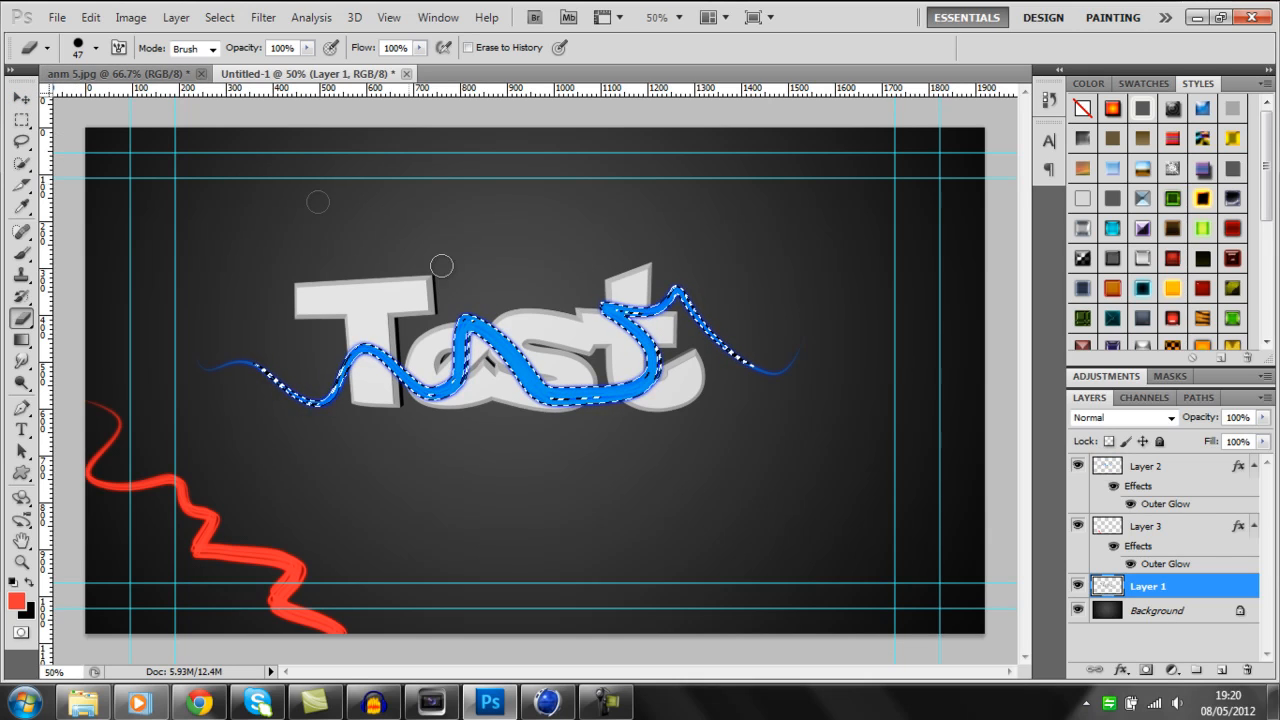
left_click(1184, 478)
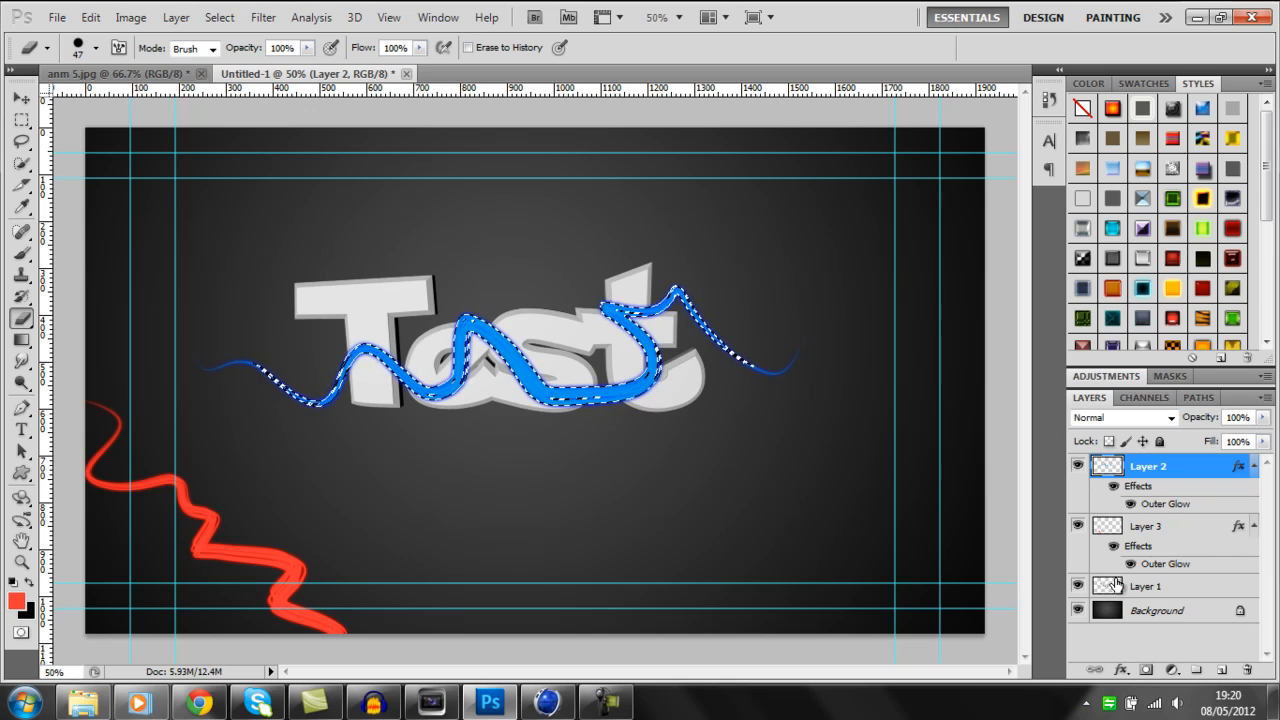
left_click(1115, 589, "ctrl")
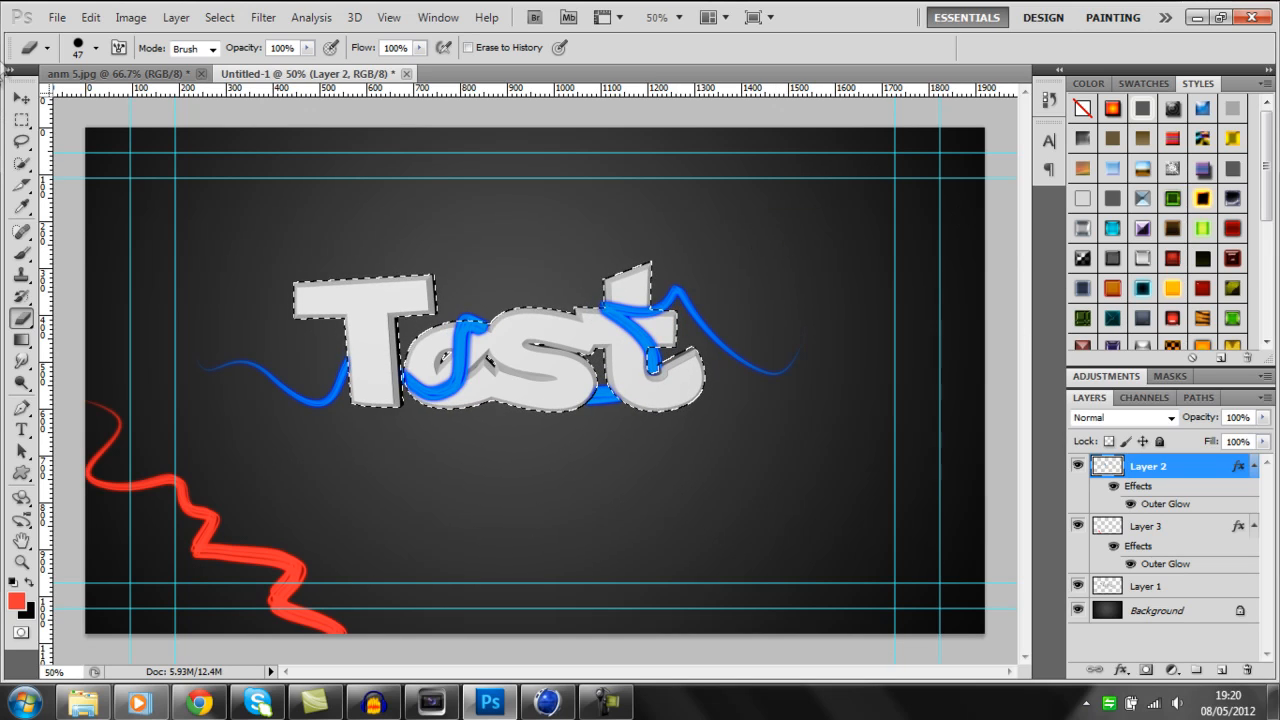
- Deselect the text outline, keeping Layer 2 active with the Move tool
left_click(22, 102)
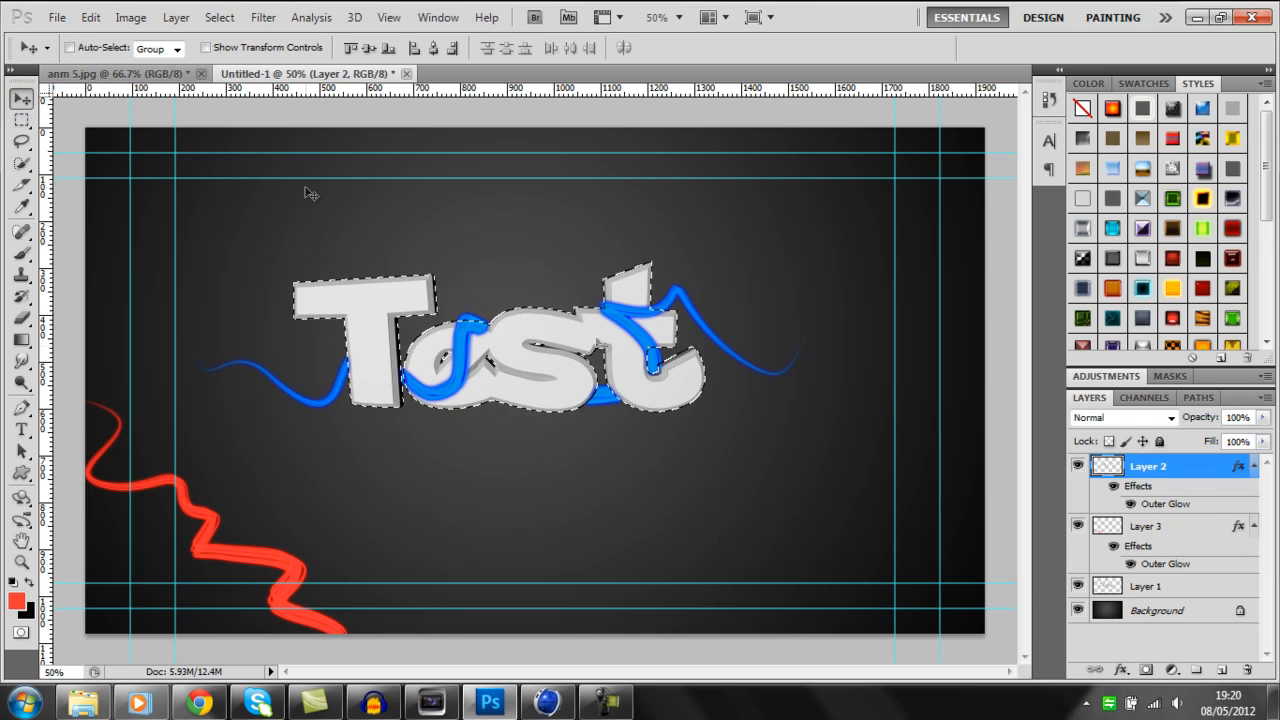
left_click(1178, 526)
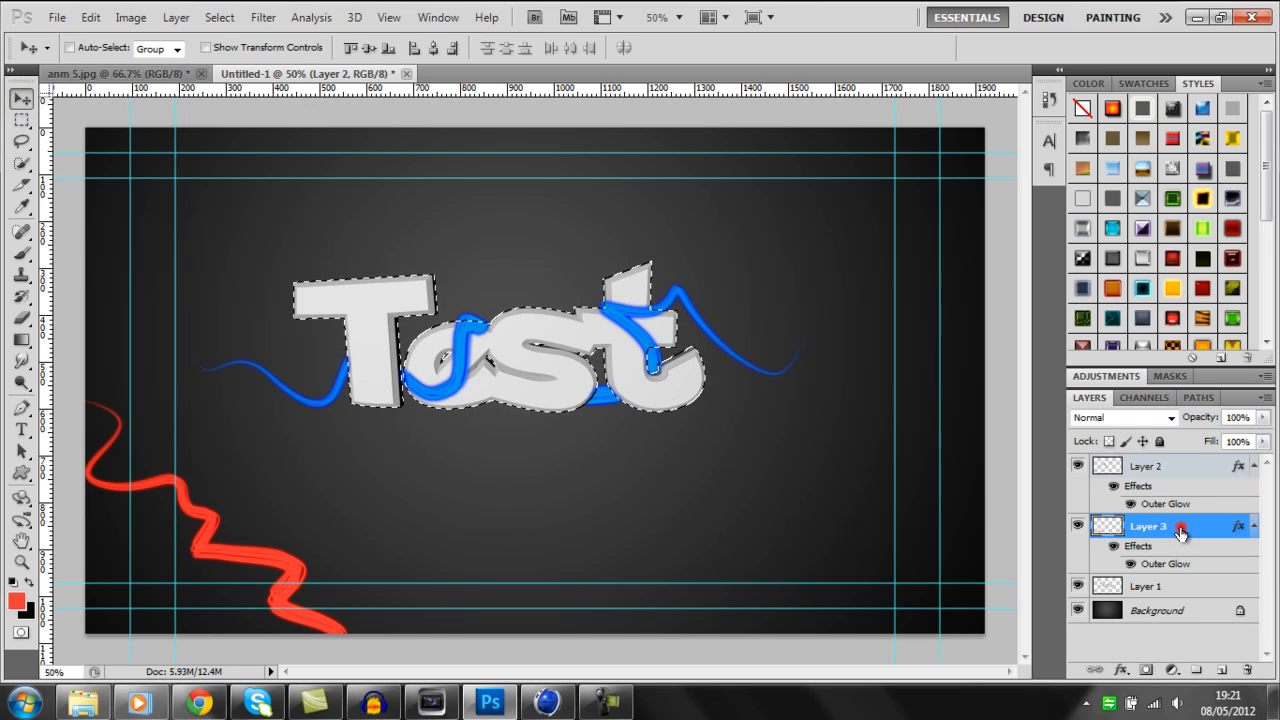
left_click(1168, 466)
left_click(89, 20)
left_click(92, 22)
left_click(217, 20)
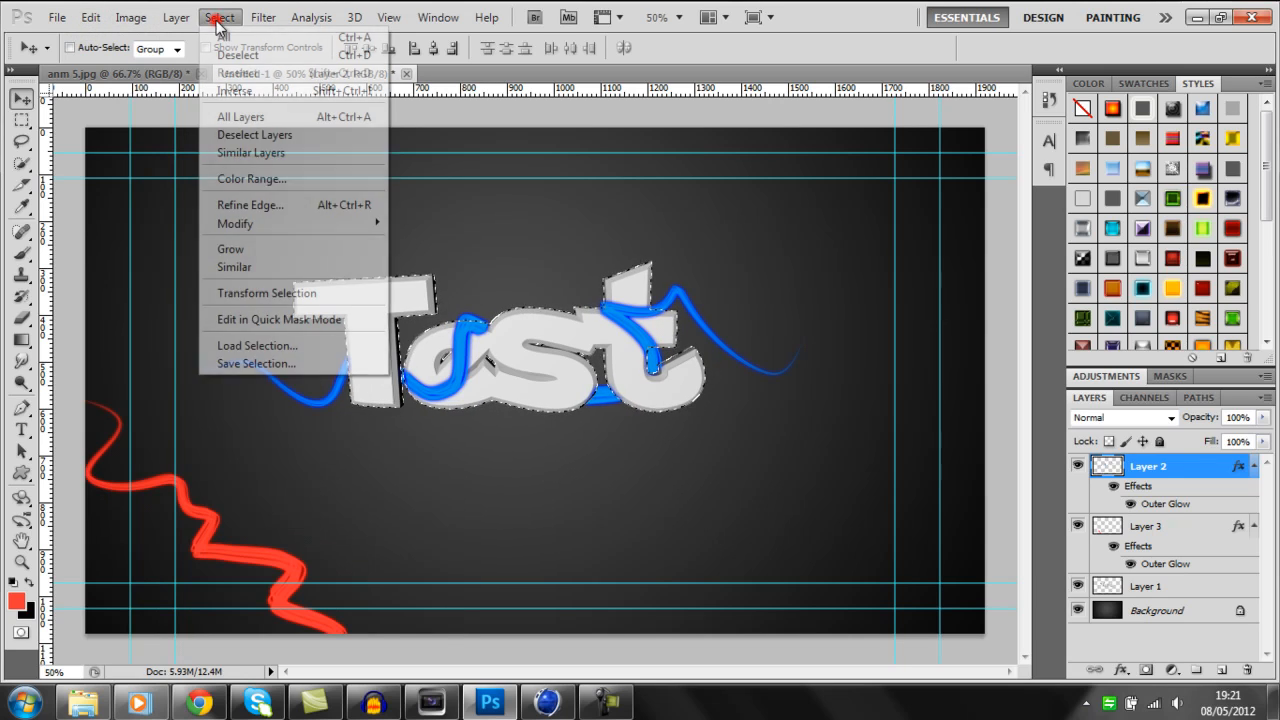
left_click(240, 55)
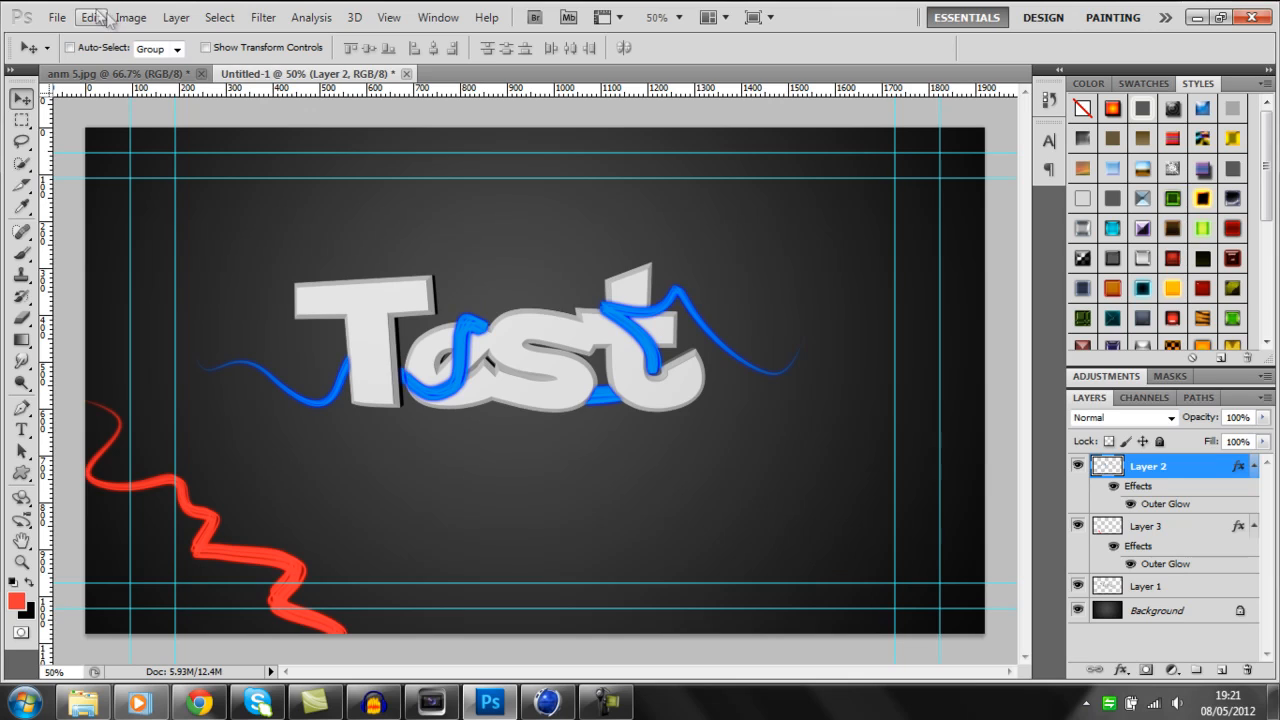
- Compare the weave with anm 5.jpg and move the blue strand on Layer 2 slightly down
left_click(130, 73)
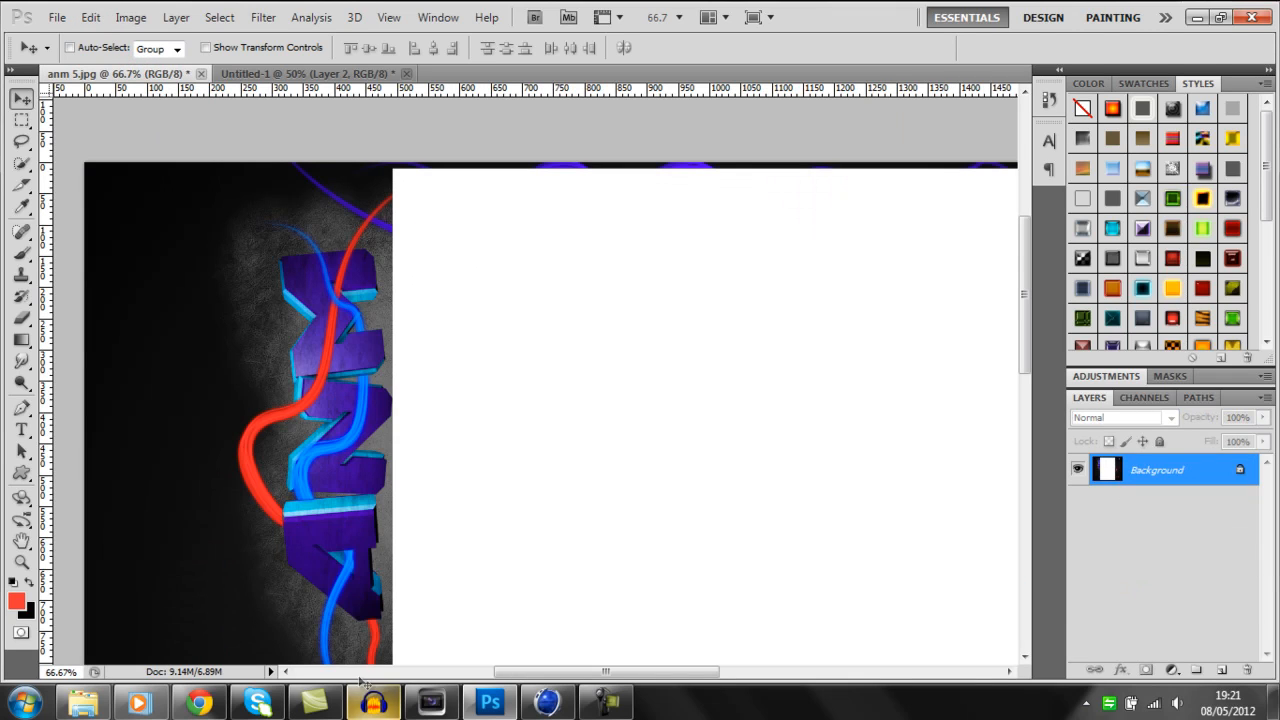
left_click(245, 74)
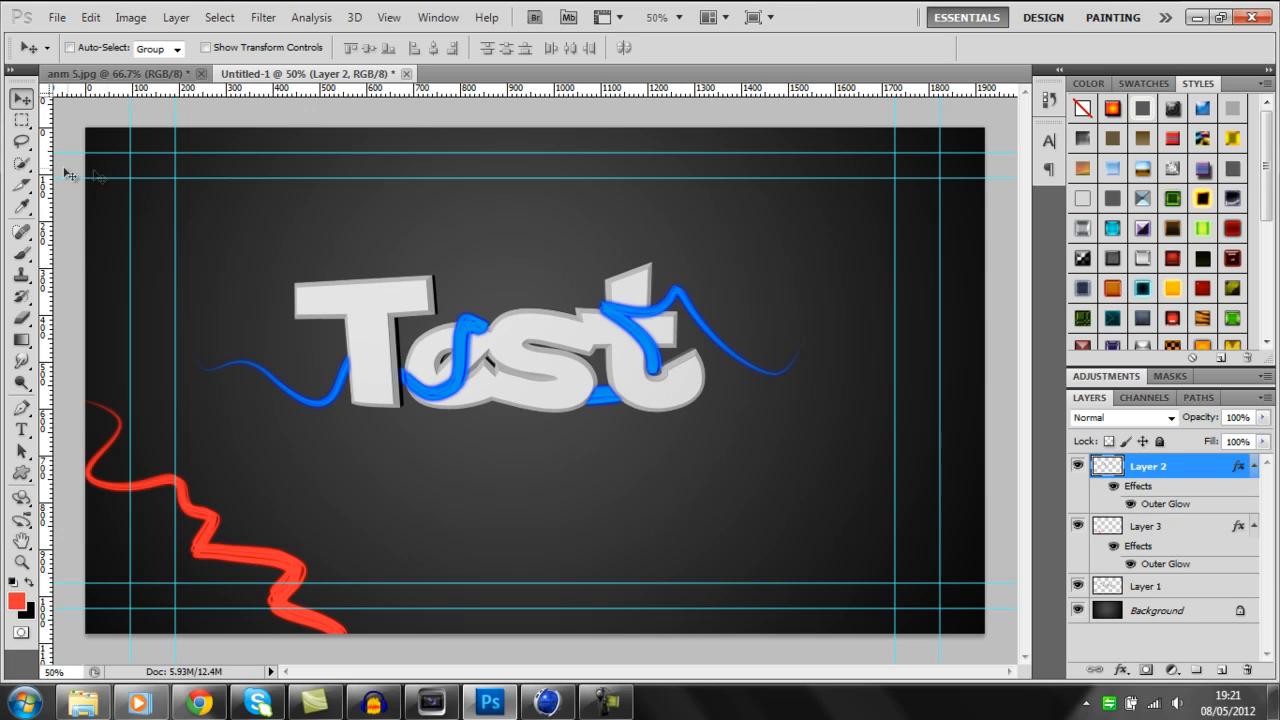
mouse_move(234, 383)
left_mouse_down()
mouse_move(229, 363)
mouse_move(231, 434)
mouse_move(230, 386)
left_mouse_up()
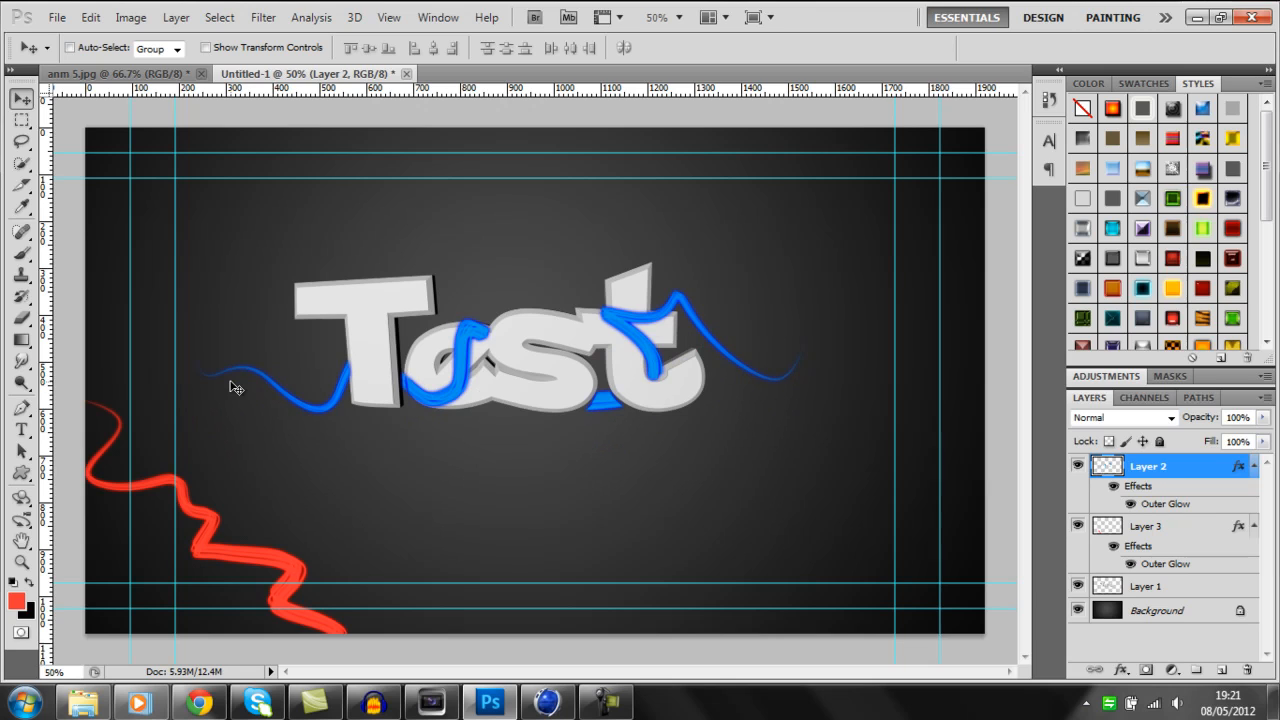
left_click(167, 73)
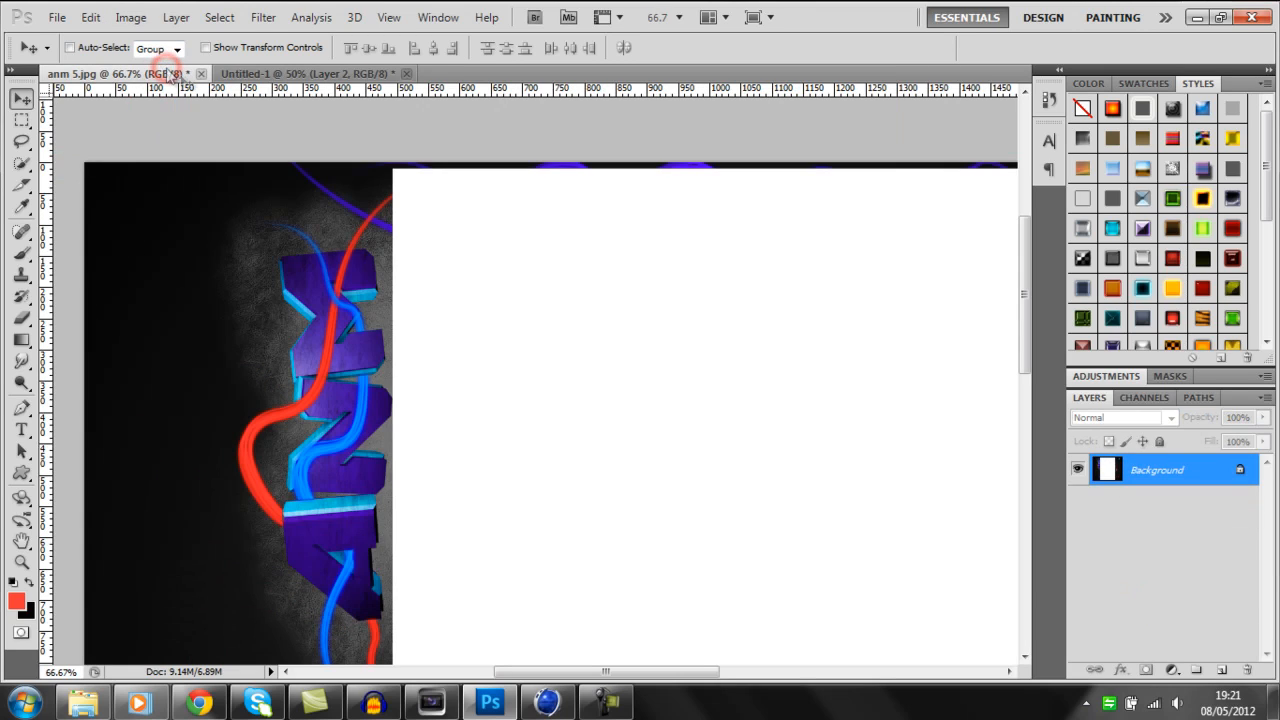
left_click(315, 75)
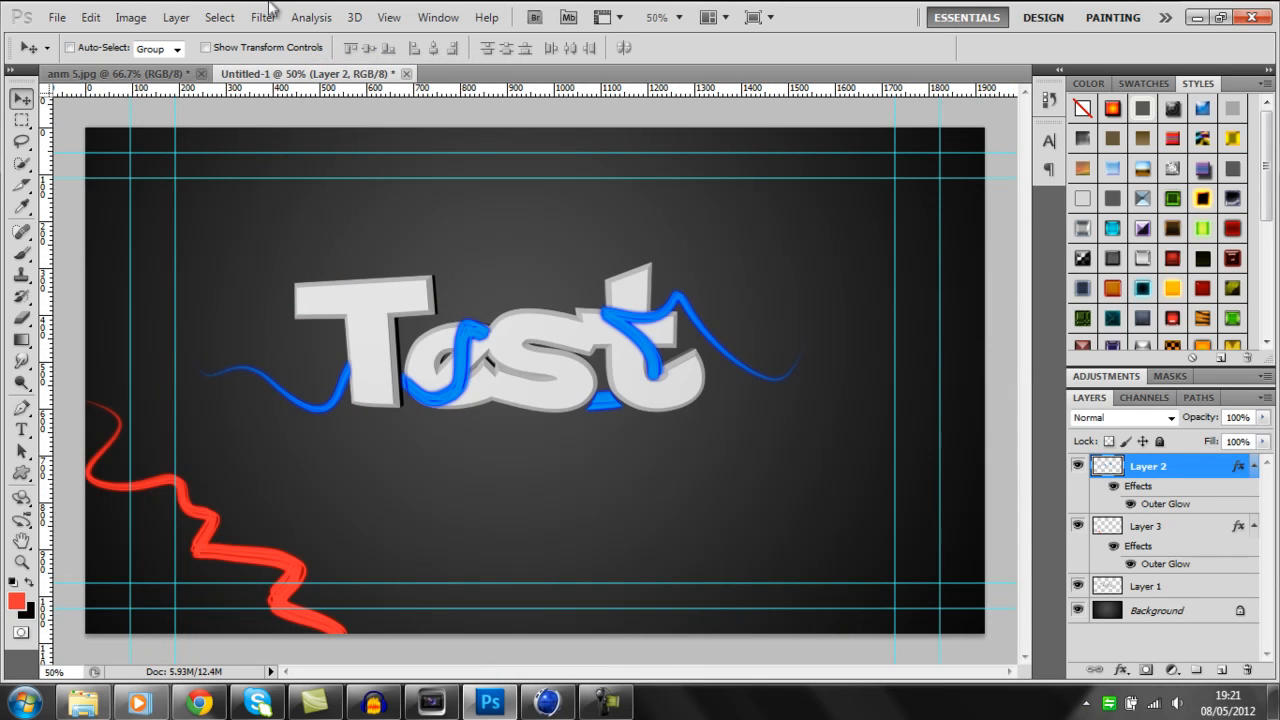
- Paint a looping red freehand stroke on Layer 2 across the area above the text with the 44 px brush
left_click(22, 252)
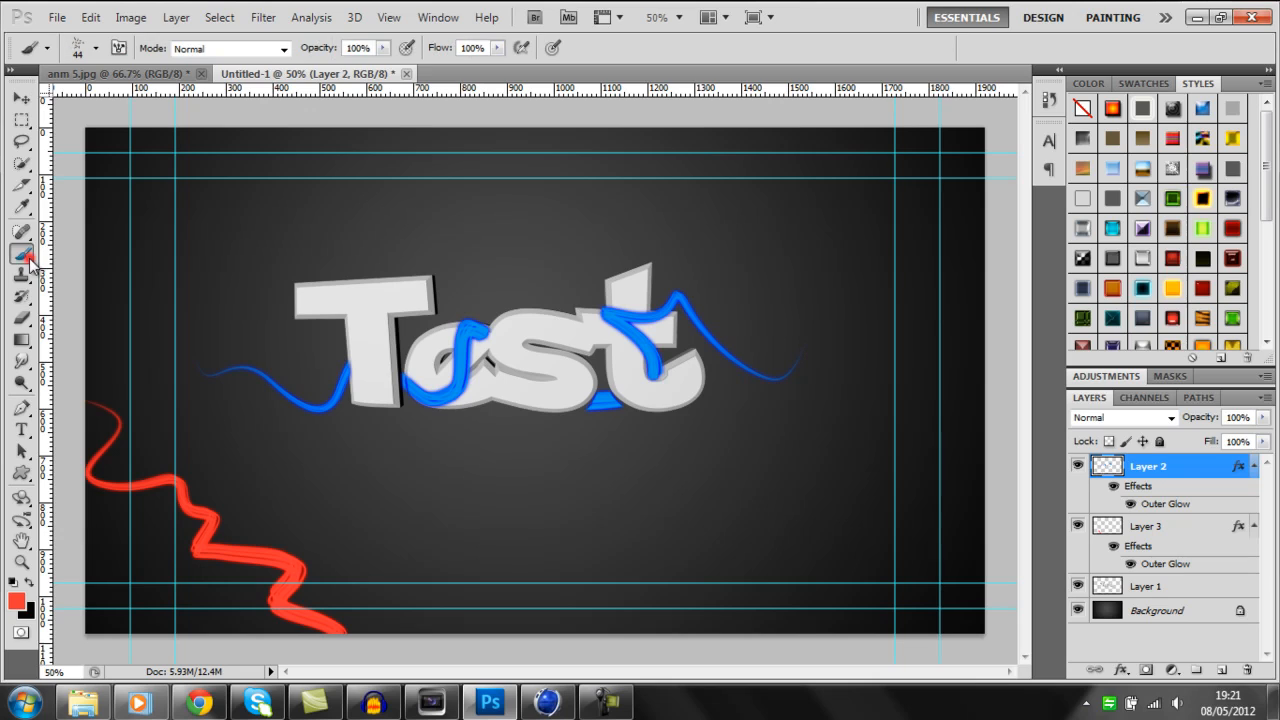
right_click(168, 251)
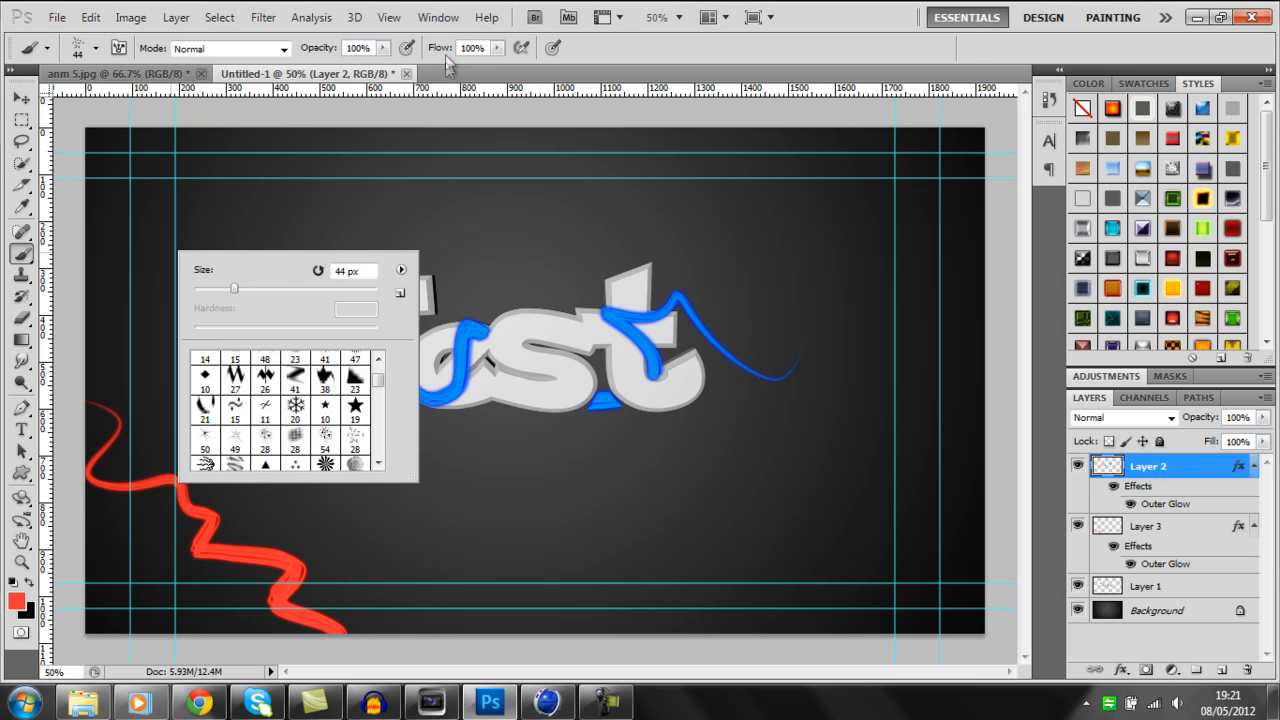
left_click(501, 104)
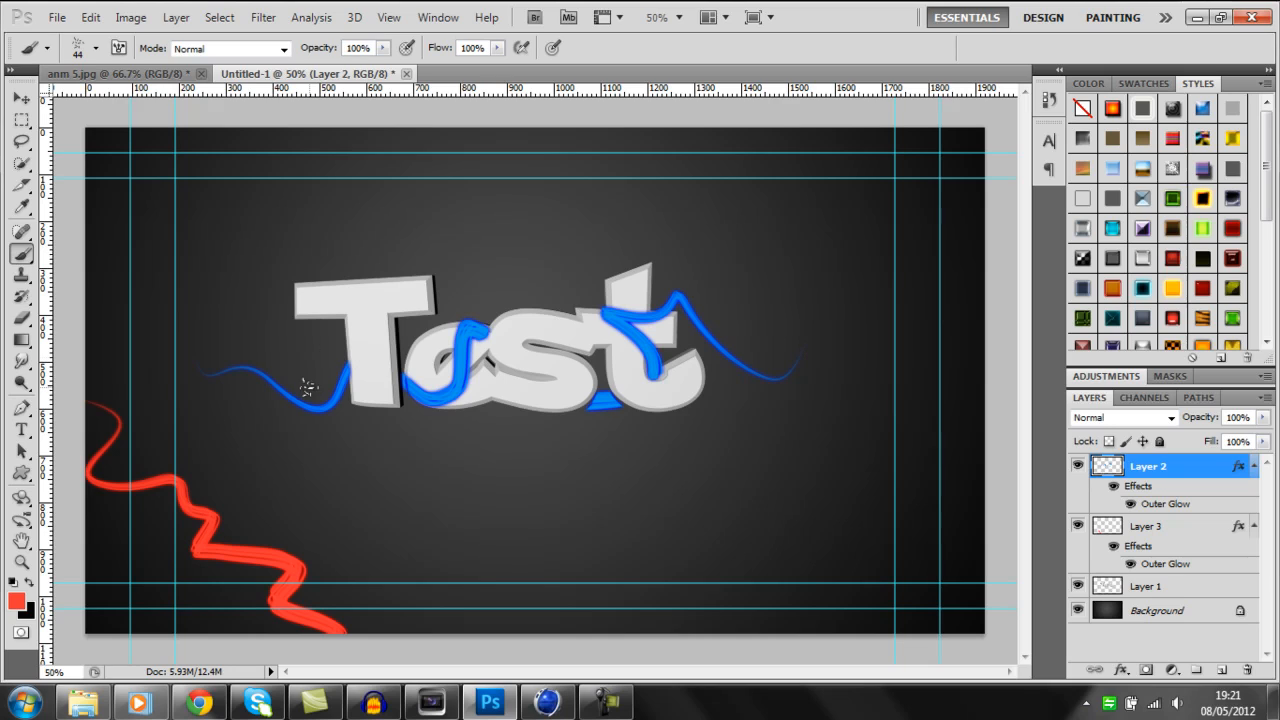
mouse_move(259, 200)
left_mouse_down()
mouse_move(634, 228)
mouse_move(652, 204)
mouse_move(584, 186)
mouse_move(643, 229)
mouse_move(735, 235)
mouse_move(786, 269)
mouse_move(806, 317)
mouse_move(761, 291)
mouse_move(824, 221)
mouse_move(765, 189)
mouse_move(890, 275)
left_mouse_up()
- Choose the 36 px brush tip and paint a second looping red stroke across the text to the canvas's right edge
left_click(20, 262)
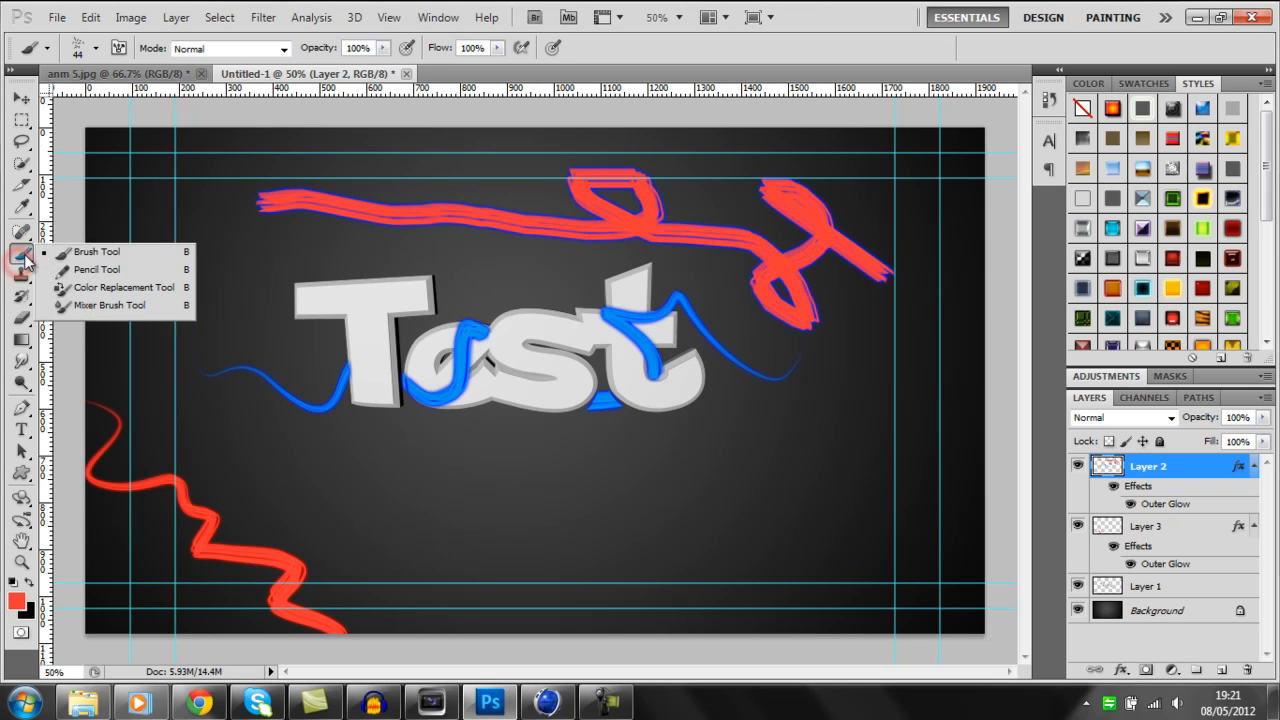
left_click(100, 288)
right_click(323, 205)
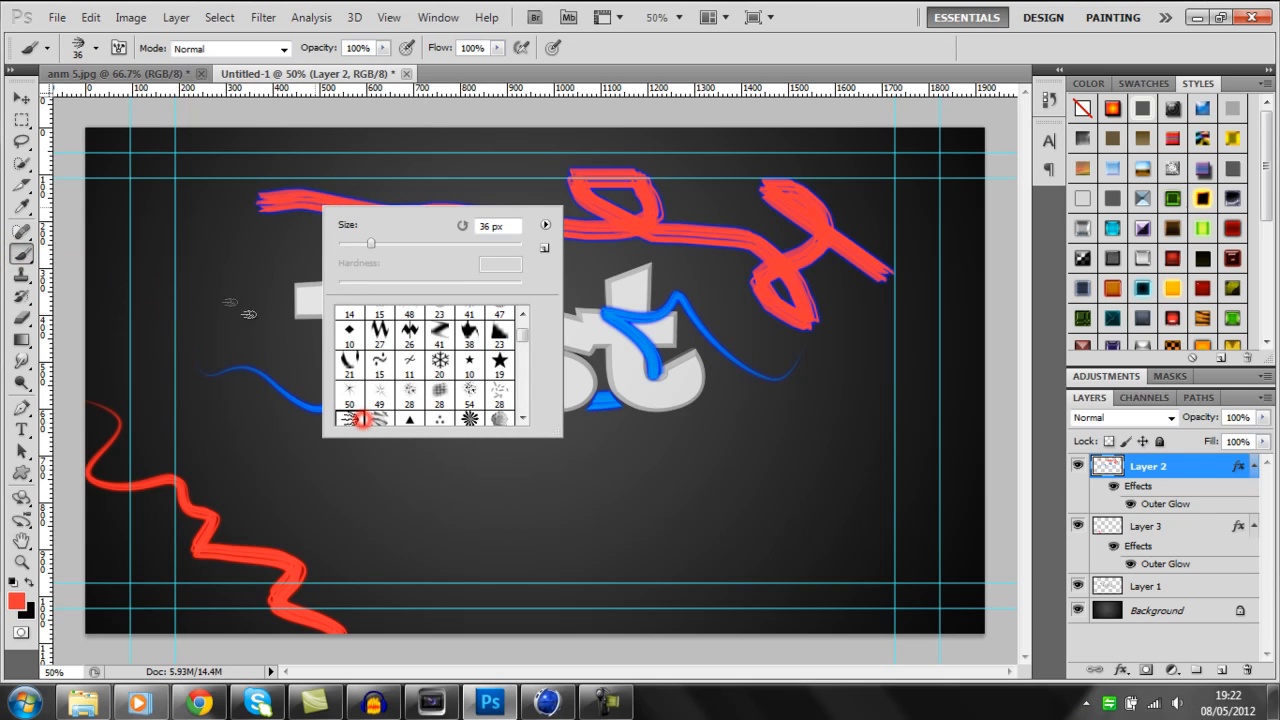
double_click(352, 418)
mouse_move(180, 262)
left_mouse_down()
mouse_move(401, 271)
mouse_move(532, 299)
mouse_move(650, 289)
mouse_move(530, 241)
mouse_move(493, 270)
mouse_move(699, 400)
mouse_move(783, 547)
mouse_move(671, 519)
mouse_move(829, 467)
mouse_move(850, 530)
mouse_move(914, 442)
mouse_move(898, 437)
mouse_move(998, 530)
left_mouse_up()
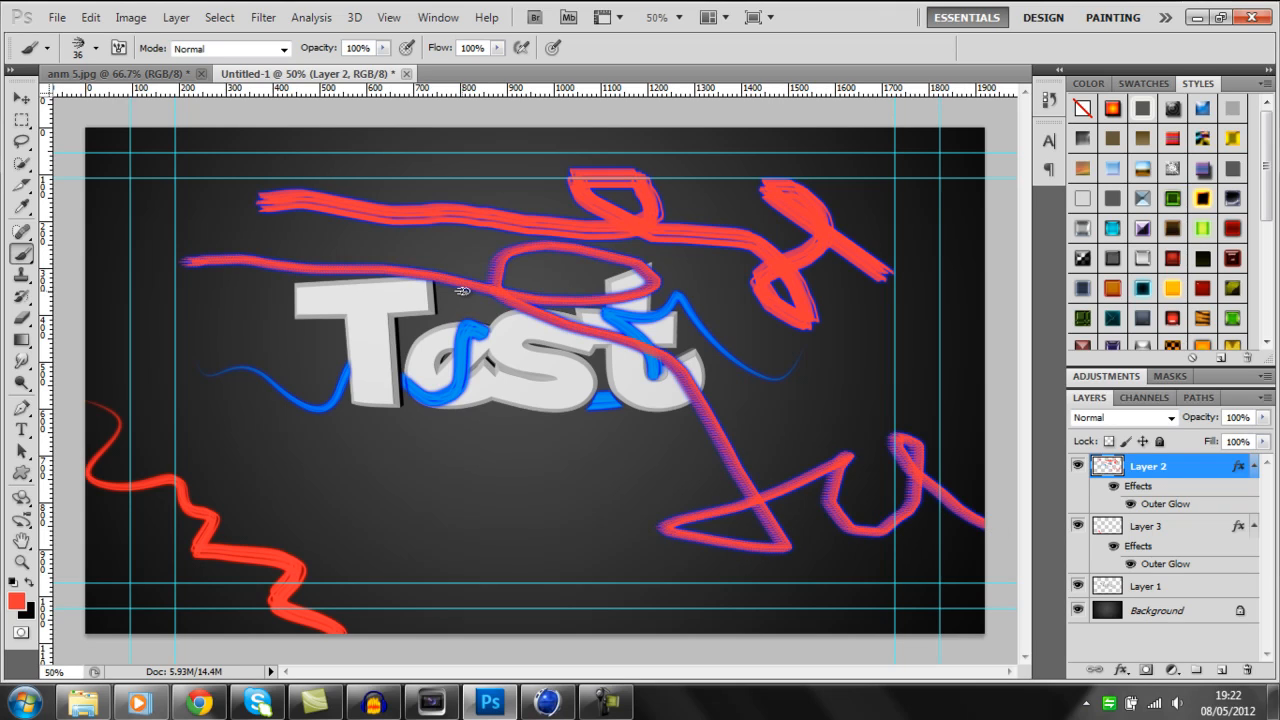